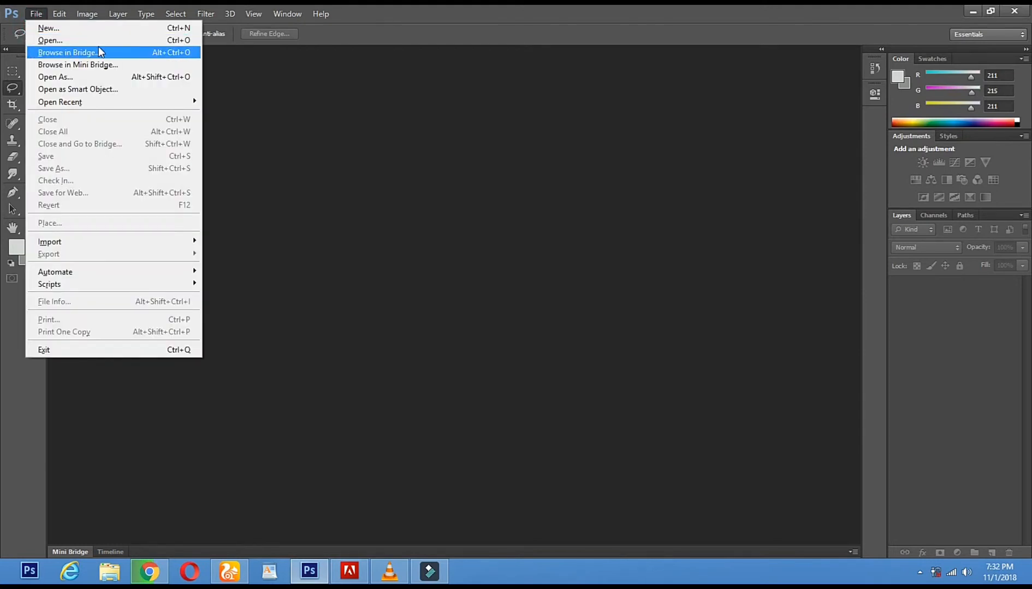
# Open the image dolphin-stock-gty-jef-180827_hpMain_16x9_1600 from the Desktop
pyautogui.click(52, 41)
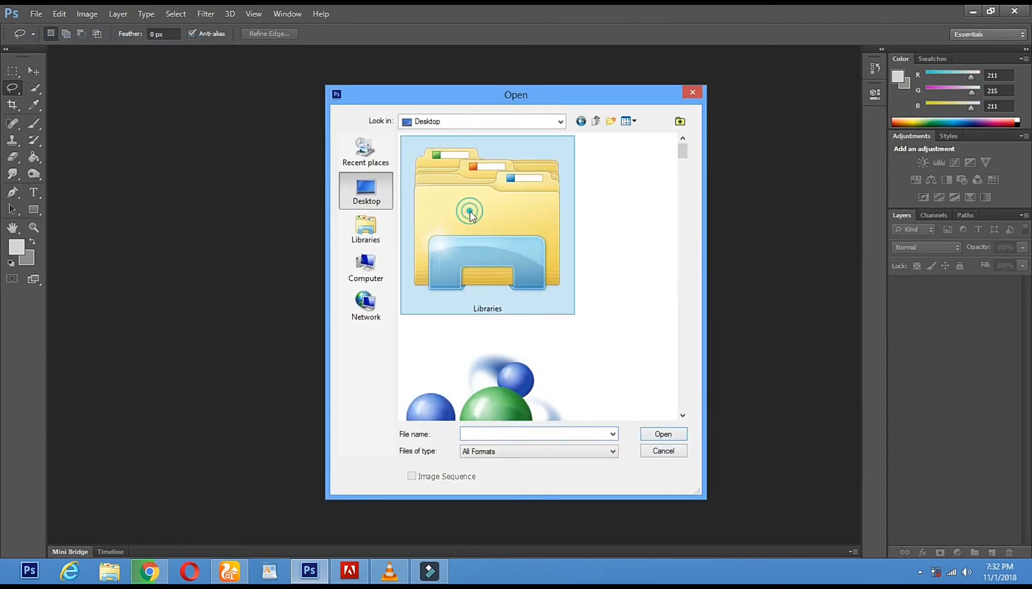
pyautogui.scroll(-6, 467, 218)
pyautogui.scroll(-5, 467, 224)
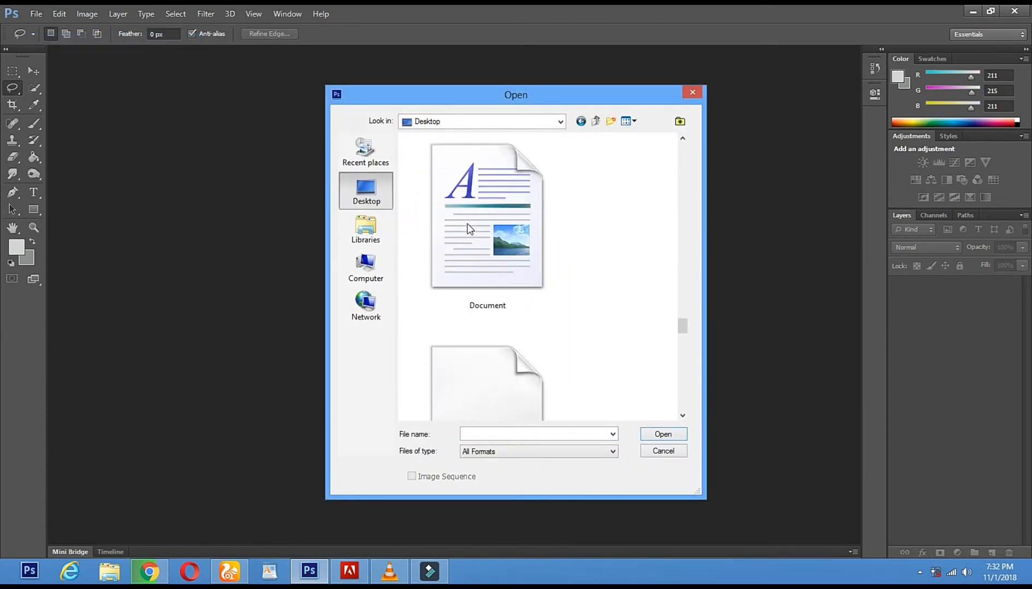
pyautogui.scroll(4, 467, 223)
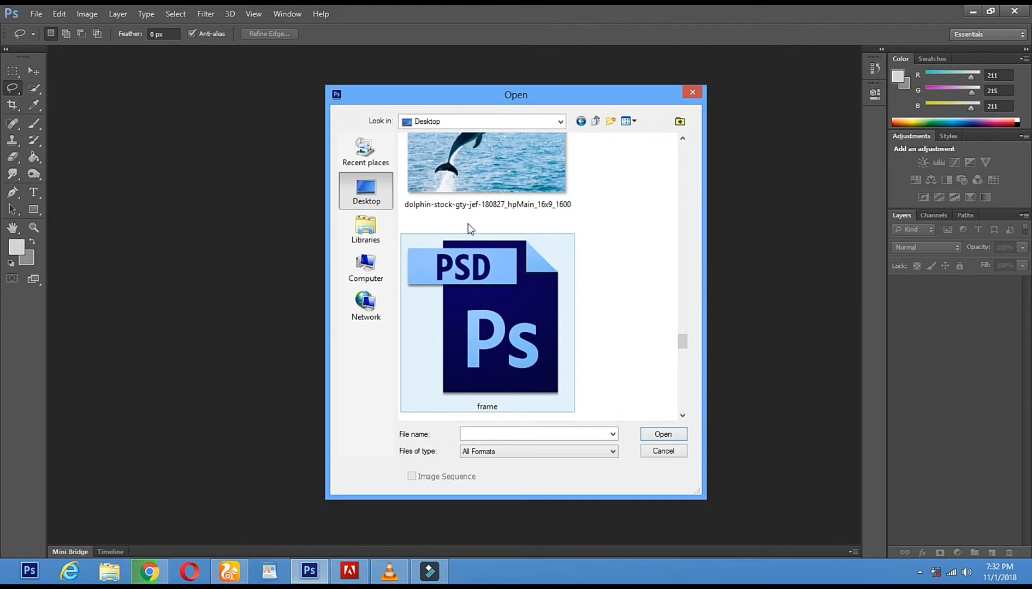
pyautogui.click(494, 264)
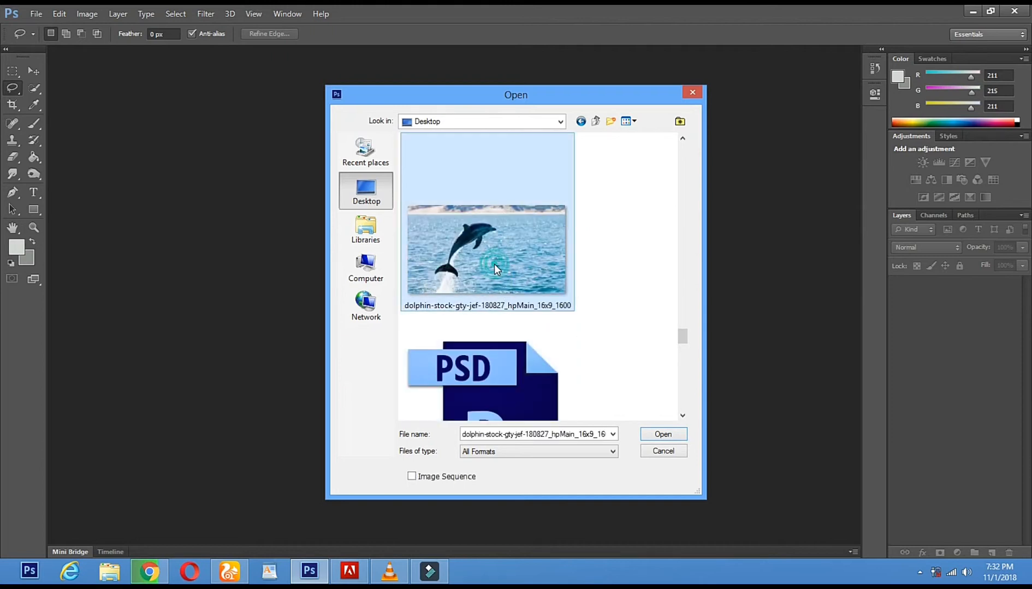
pyautogui.doubleClick(520, 281)
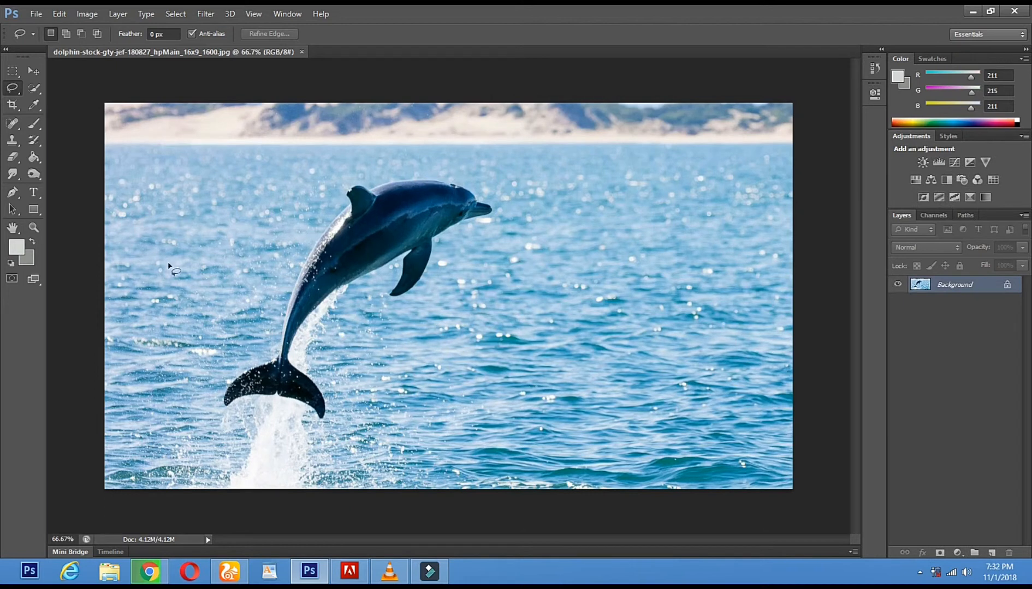
# Open the laptop_PNG5928 image from the Desktop as a second document
pyautogui.click(36, 13)
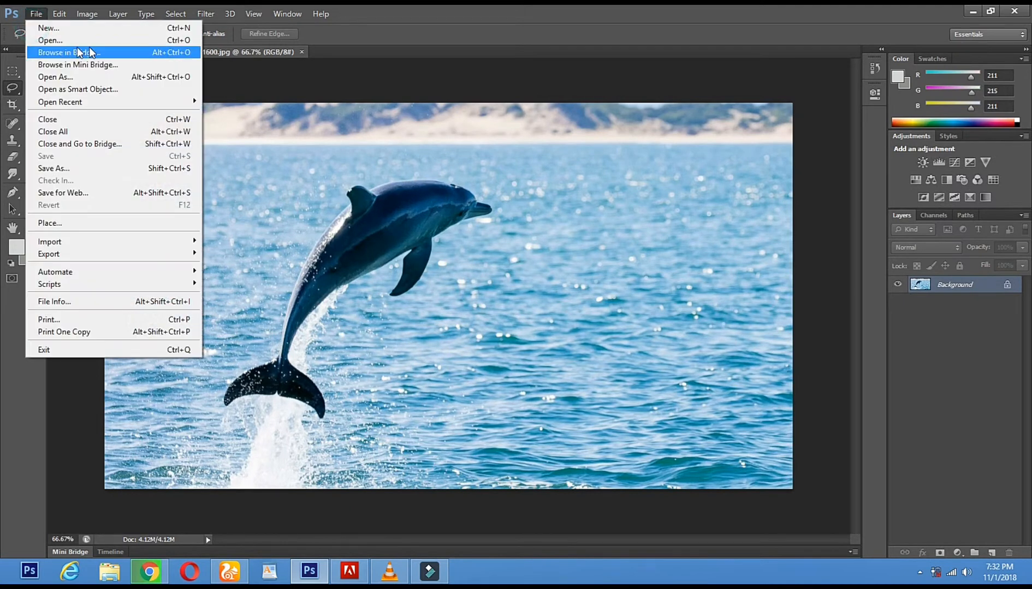
pyautogui.click(146, 42)
pyautogui.scroll(-5, 491, 191)
pyautogui.scroll(-10, 496, 200)
pyautogui.scroll(-8, 495, 201)
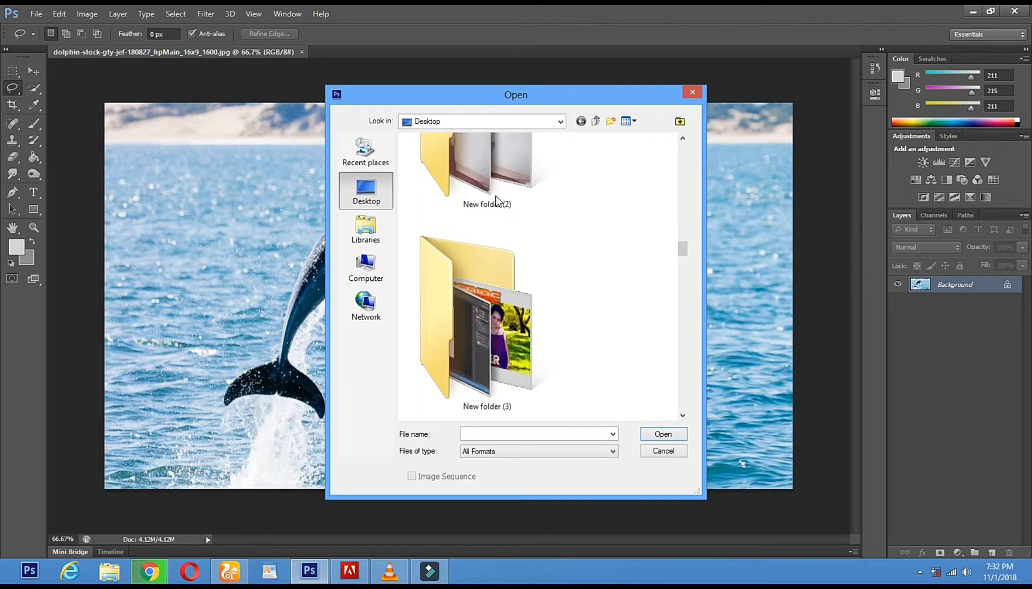
pyautogui.scroll(-10, 495, 201)
pyautogui.scroll(-10, 526, 232)
pyautogui.scroll(-10, 526, 232)
pyautogui.scroll(-5, 524, 228)
pyautogui.click(501, 363)
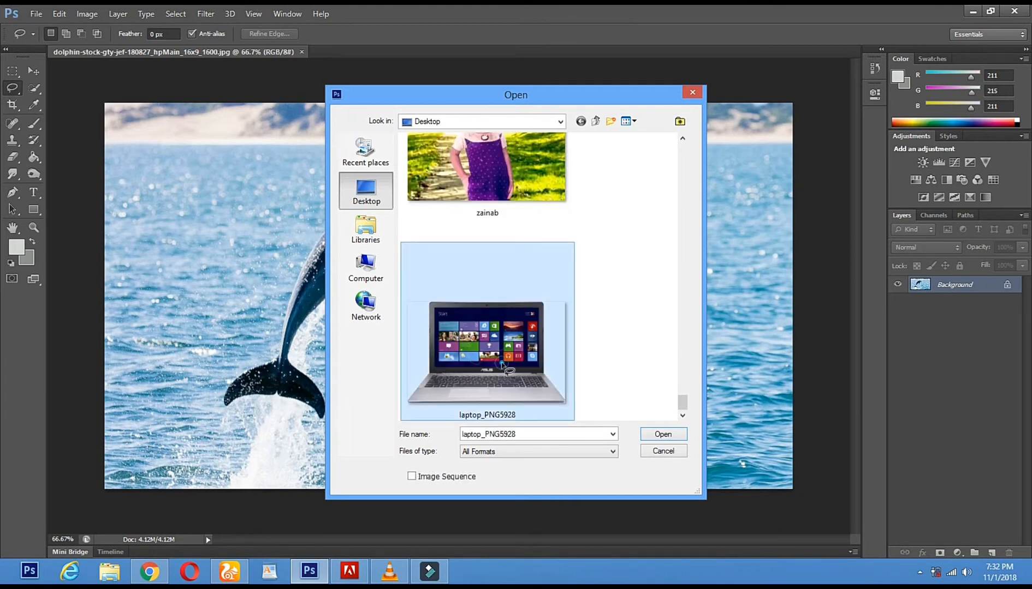
pyautogui.doubleClick(502, 364)
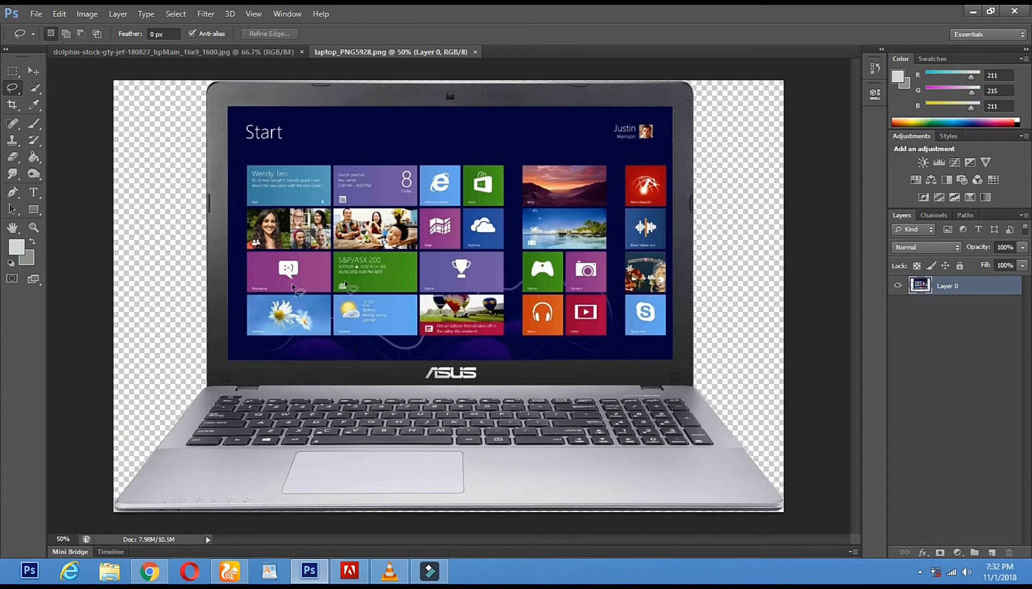
# Enlarge the laptop canvas with the Crop tool, adding empty space above and on both sides of the laptop
pyautogui.click(12, 104)
pyautogui.click(12, 105)
pyautogui.moveTo(115, 82); pyautogui.dragTo(88, 63)
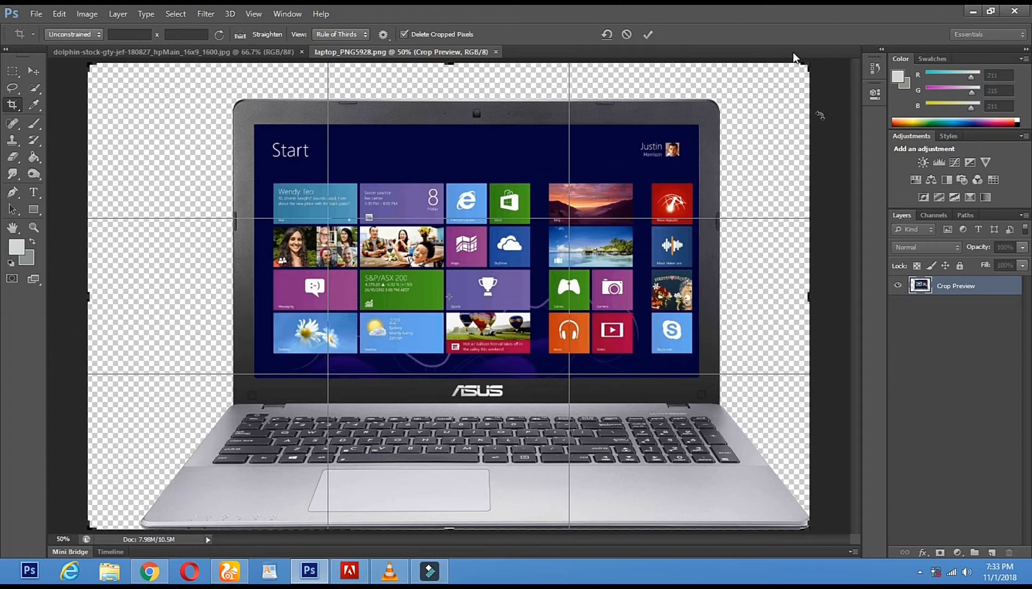
pyautogui.moveTo(810, 65); pyautogui.dragTo(698, 202)
pyautogui.click(34, 228)
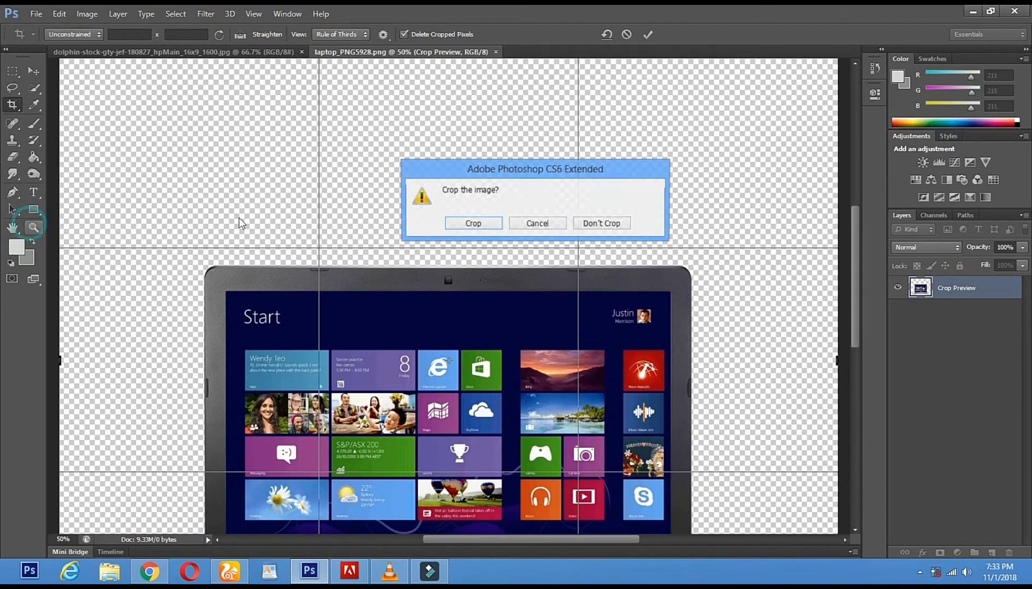
pyautogui.click(479, 221)
# Widen the laptop canvas further on both sides with the Crop tool and trim part of the empty space above the laptop
pyautogui.keyDown('alt'); pyautogui.click(466, 216); pyautogui.keyUp('alt')
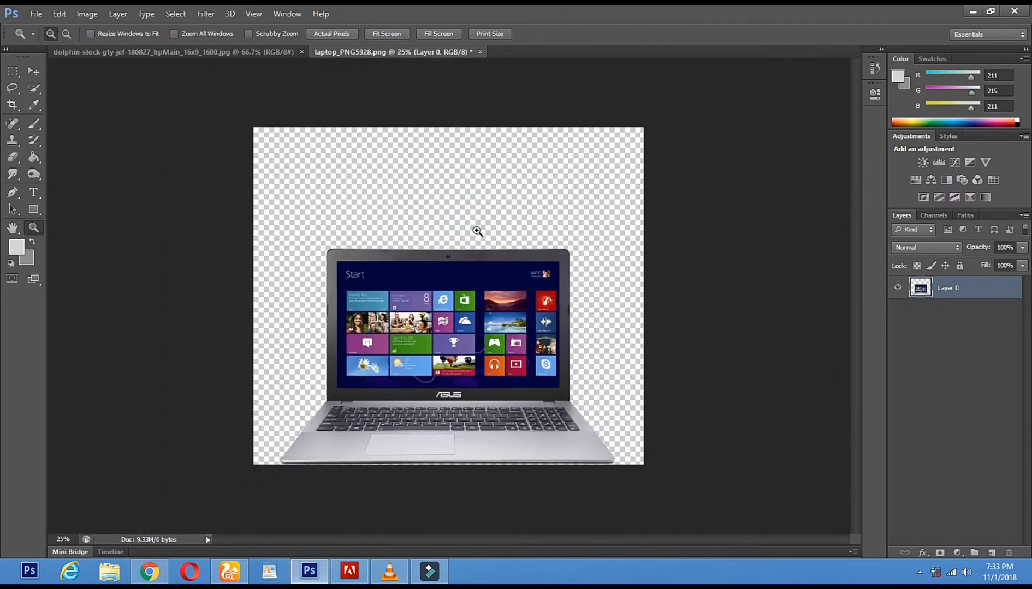
pyautogui.keyDown('alt'); pyautogui.click(474, 229); pyautogui.keyUp('alt')
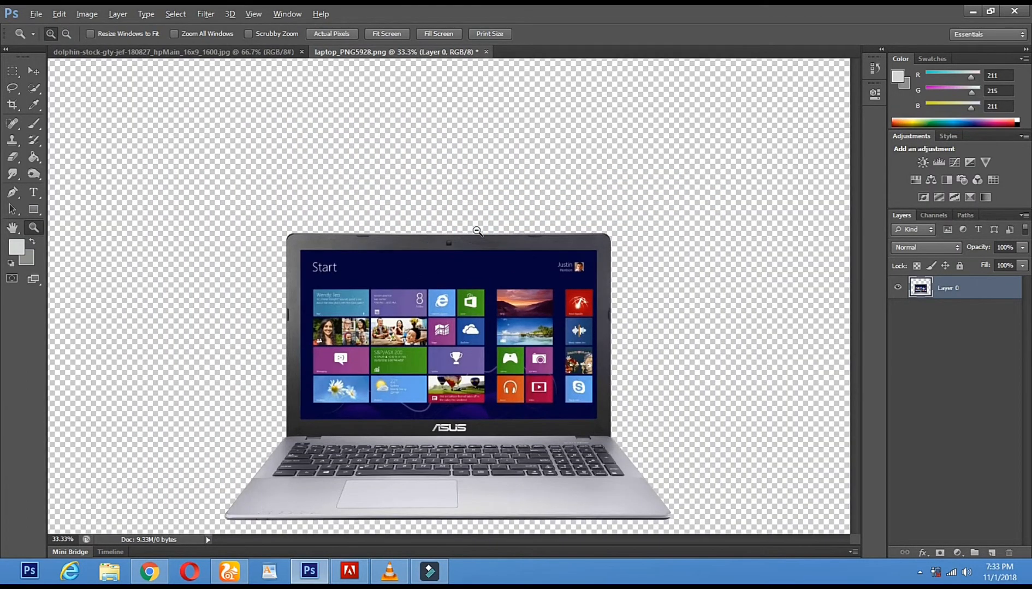
pyautogui.keyDown('alt'); pyautogui.click(477, 231); pyautogui.keyUp('alt')
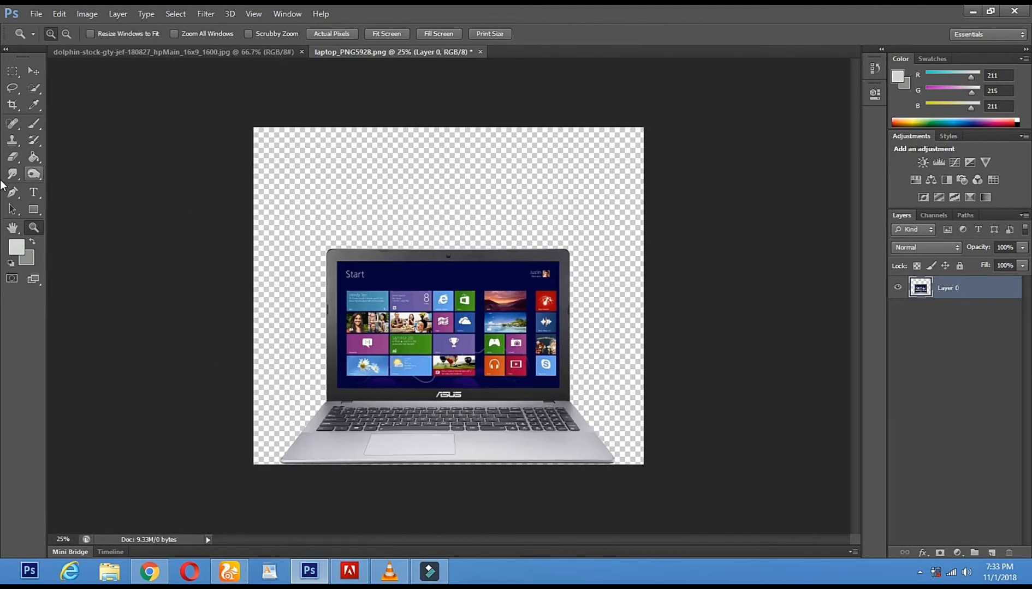
pyautogui.click(16, 109)
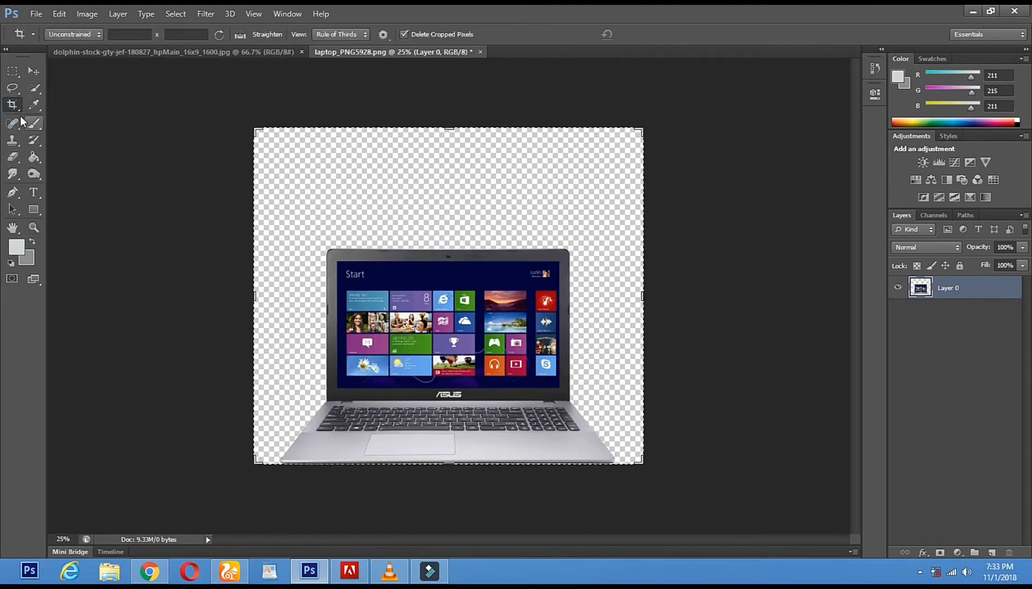
pyautogui.moveTo(253, 126); pyautogui.dragTo(225, 129)
pyautogui.moveTo(671, 132); pyautogui.dragTo(693, 145)
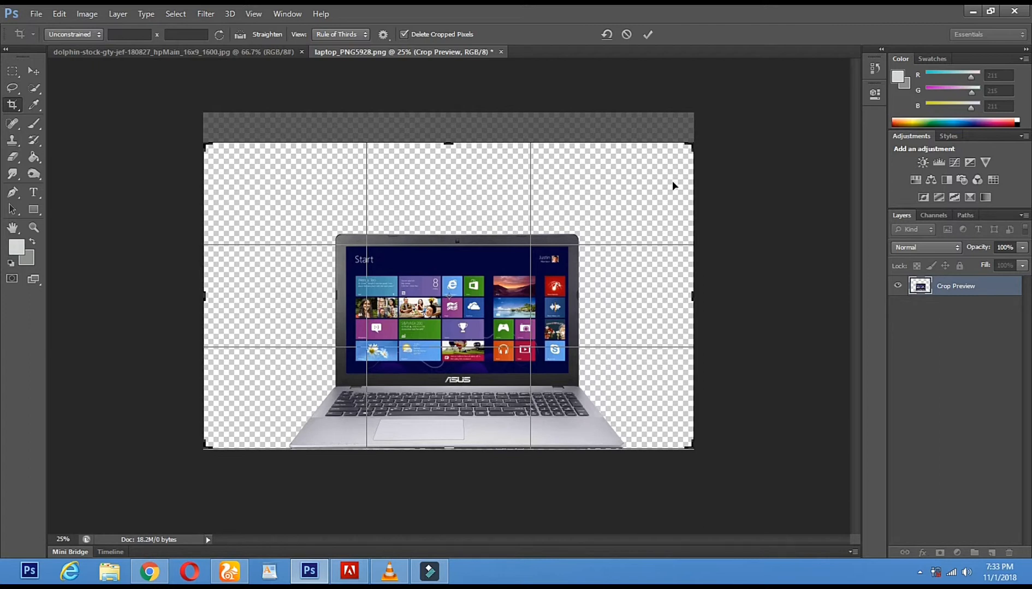
pyautogui.moveTo(696, 143); pyautogui.dragTo(692, 152)
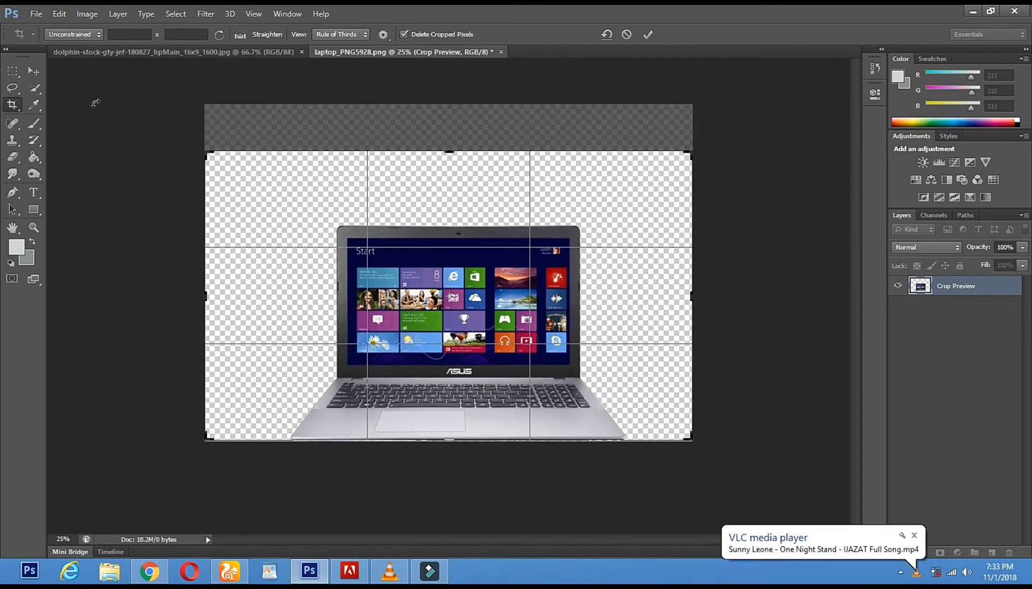
pyautogui.click(32, 75)
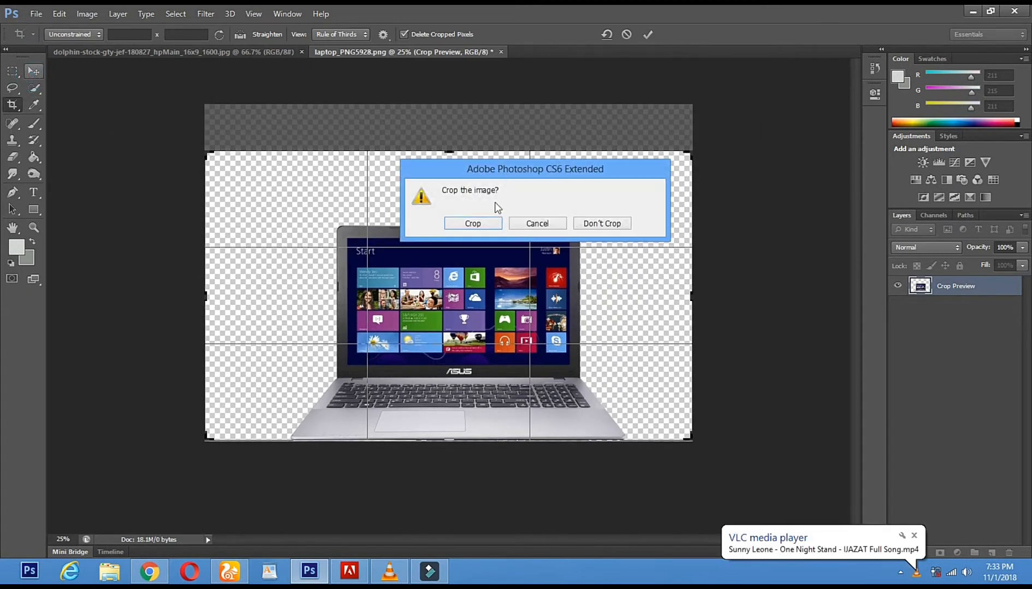
pyautogui.click(473, 224)
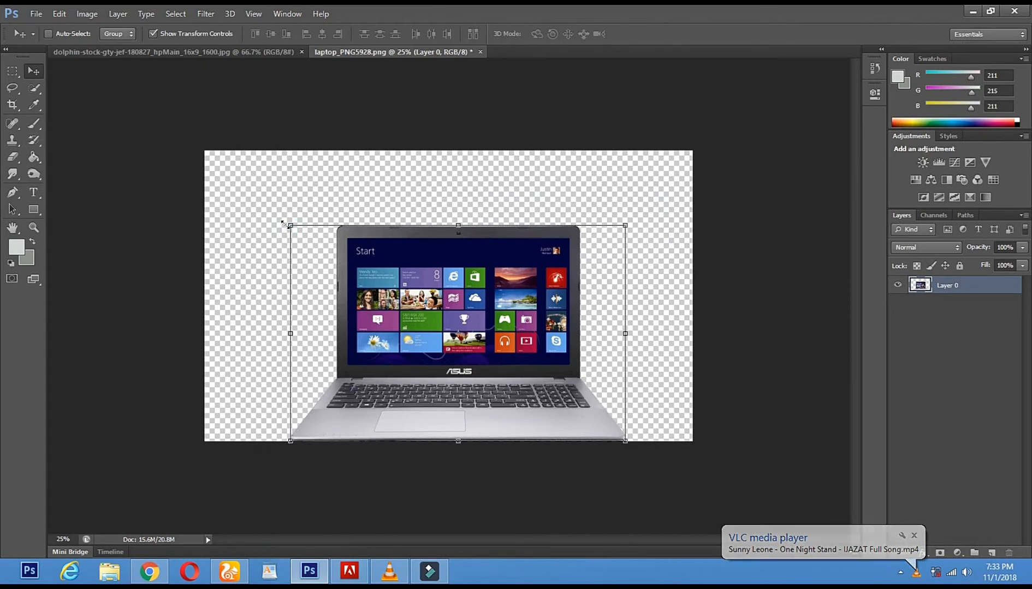
# Scale the laptop layer to about 105% width and 103% height, apply the transformation, and turn off the transform controls
pyautogui.moveTo(283, 222); pyautogui.dragTo(274, 219)
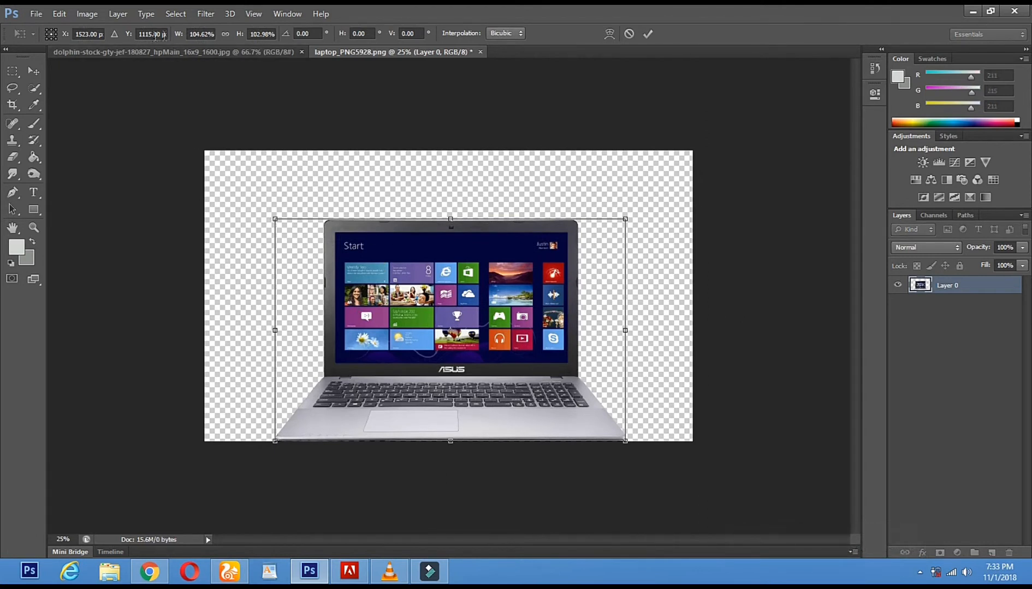
pyautogui.click(34, 71)
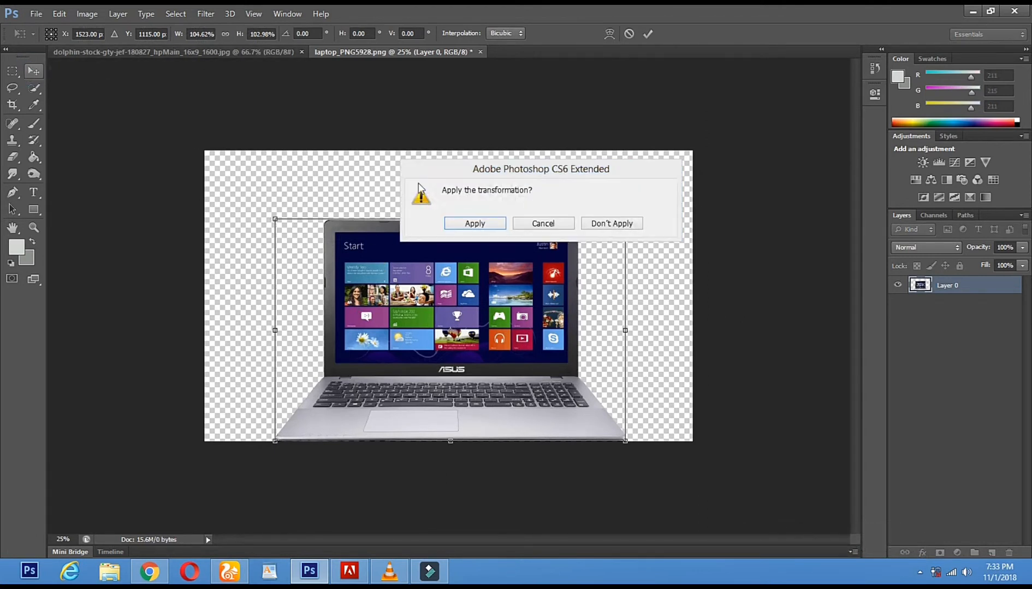
pyautogui.click(471, 225)
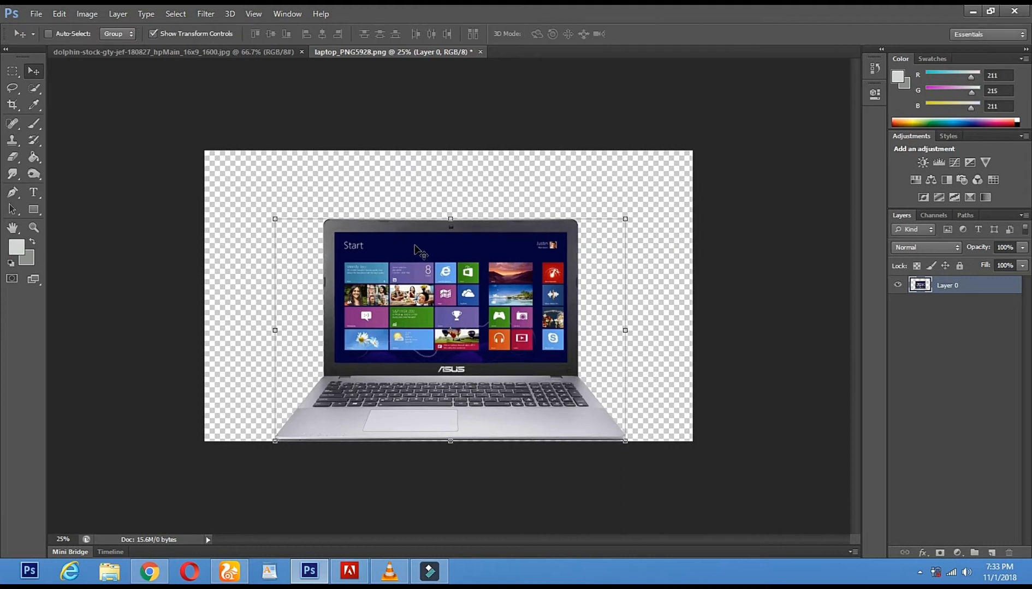
pyautogui.click(153, 34)
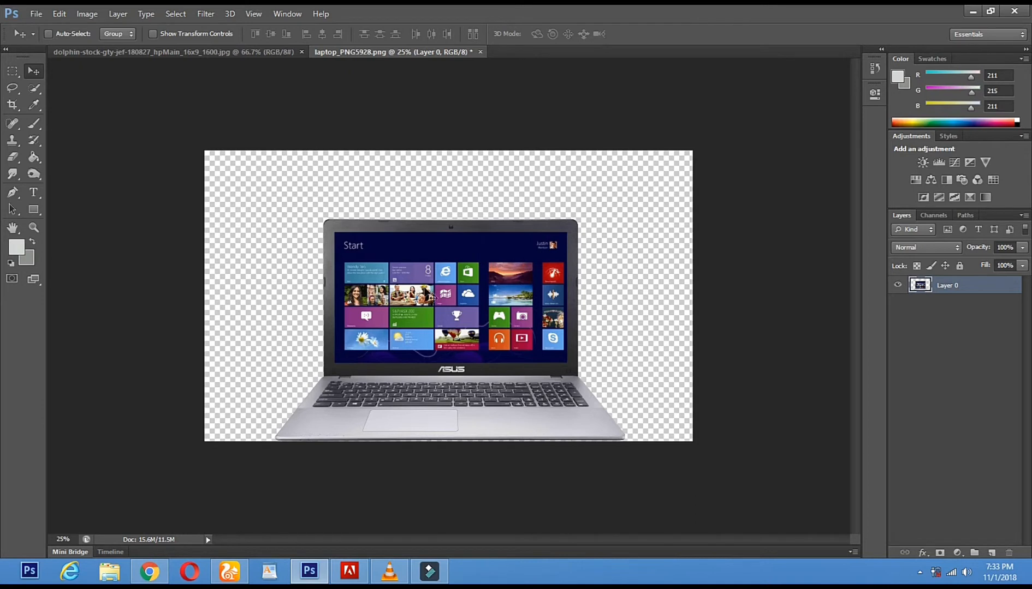
# Select the whole dolphin photo with the Rectangular Marquee and move it into the laptop document over the laptop's screen
pyautogui.click(105, 57)
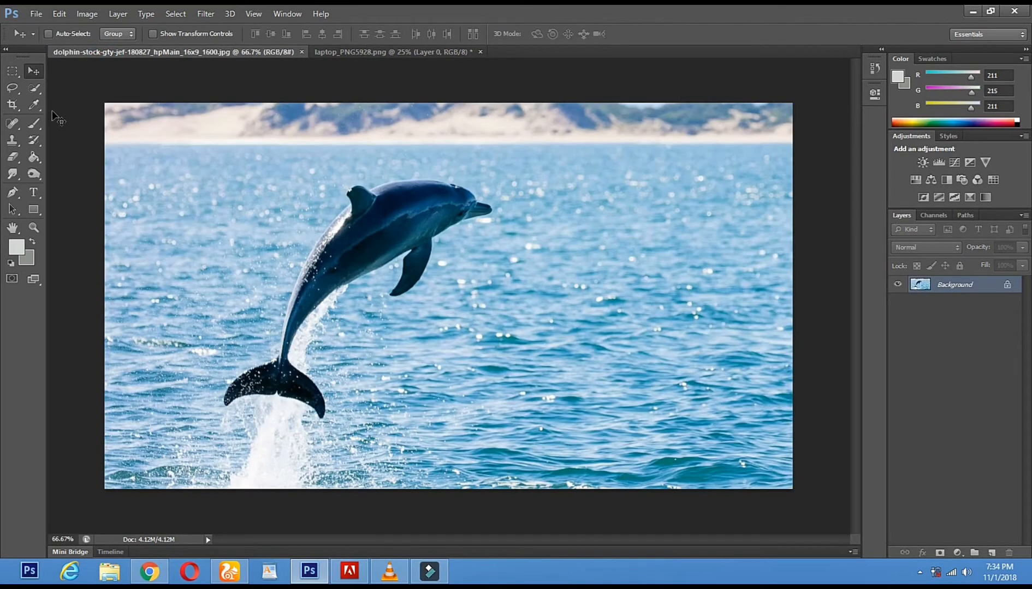
pyautogui.click(15, 73)
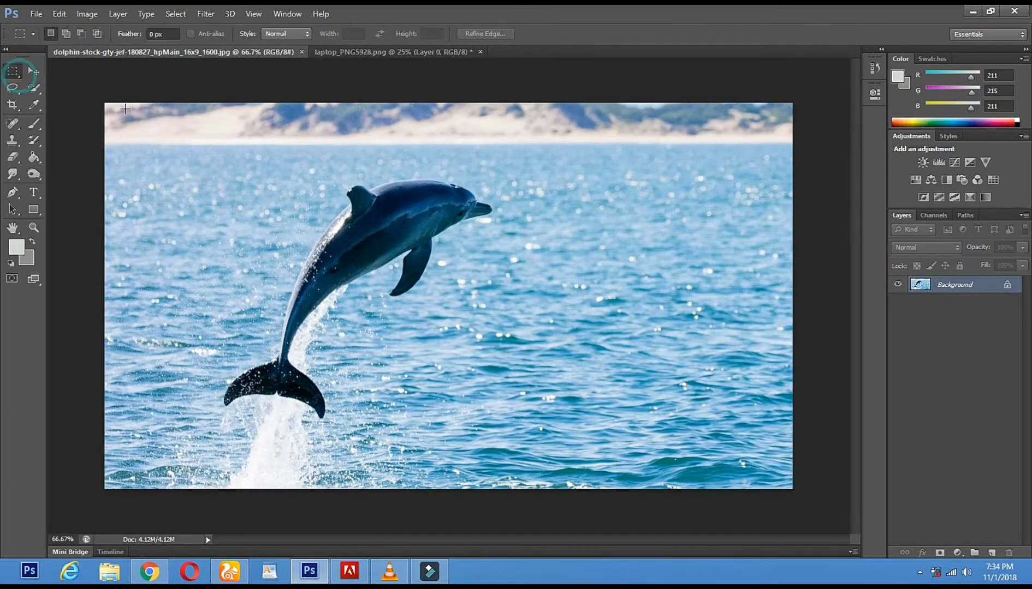
pyautogui.click(15, 74)
pyautogui.moveTo(101, 96); pyautogui.dragTo(830, 495)
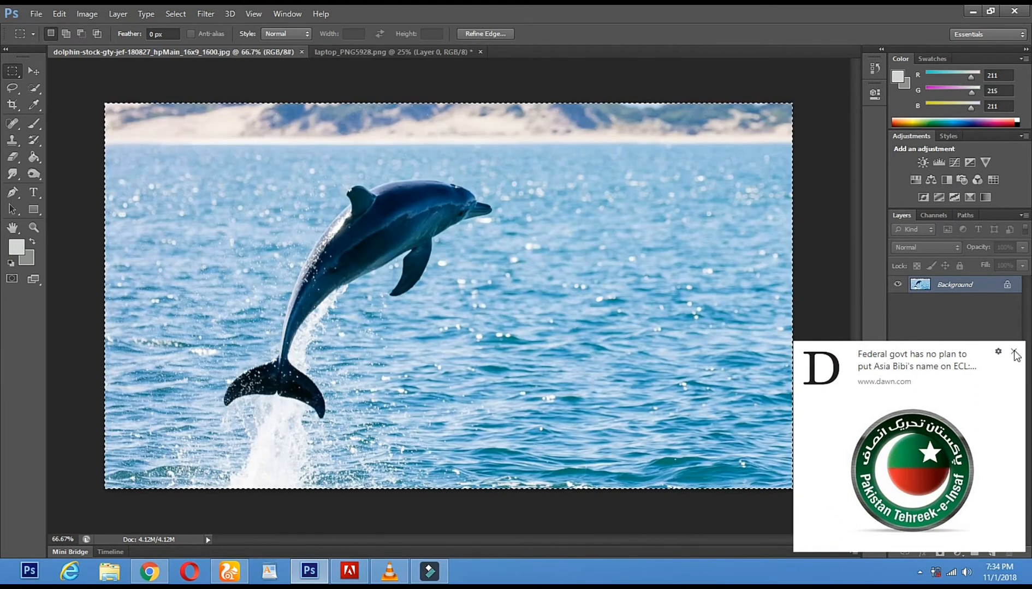
pyautogui.click(1013, 352)
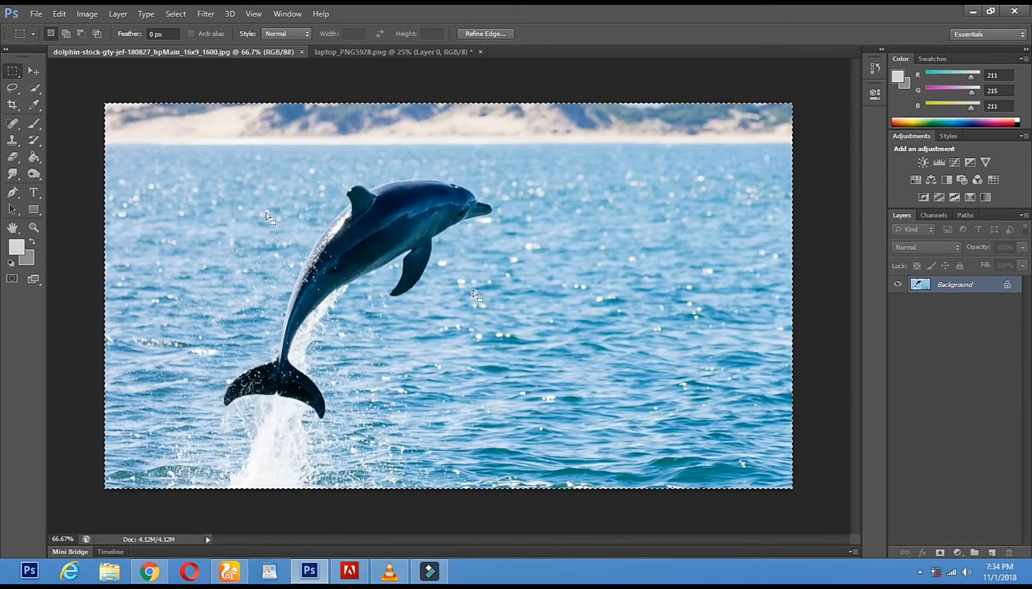
pyautogui.click(32, 74)
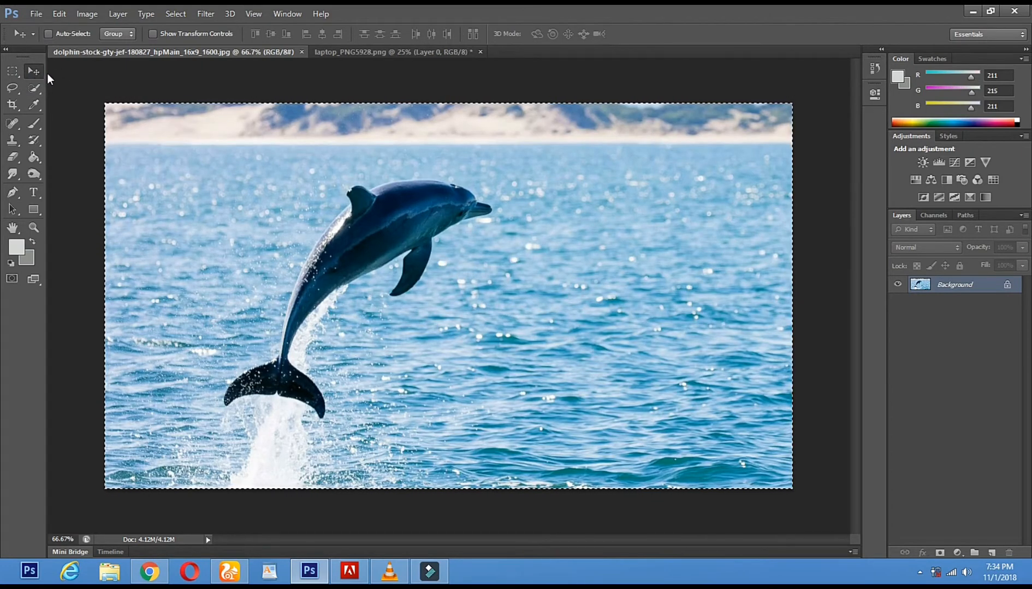
pyautogui.moveTo(520, 261); pyautogui.dragTo(512, 293)
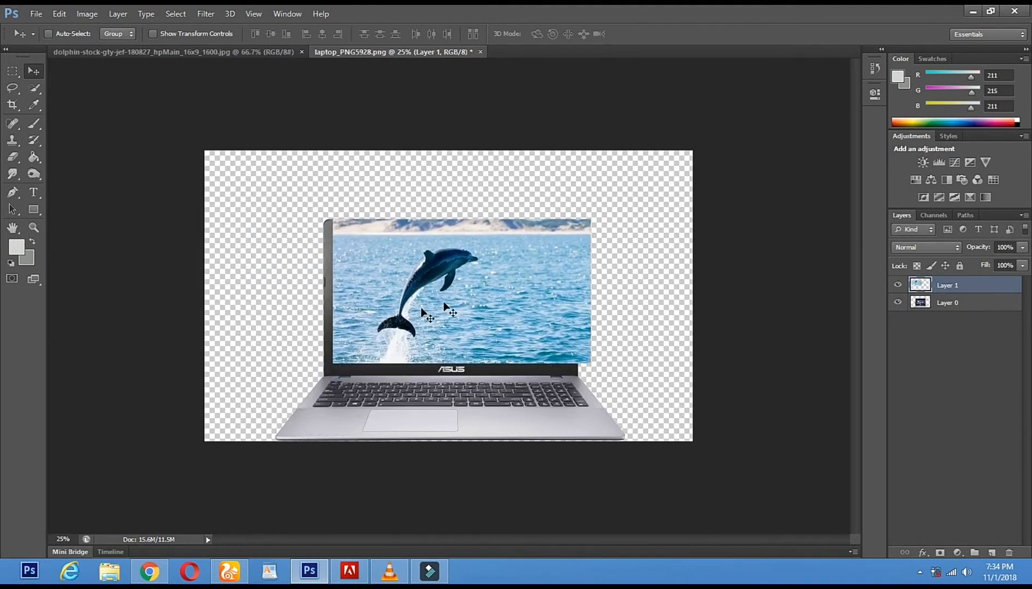
# Reposition the dolphin layer centred over the laptop's screen, with the transform controls shown
pyautogui.click(33, 228)
pyautogui.click(480, 269)
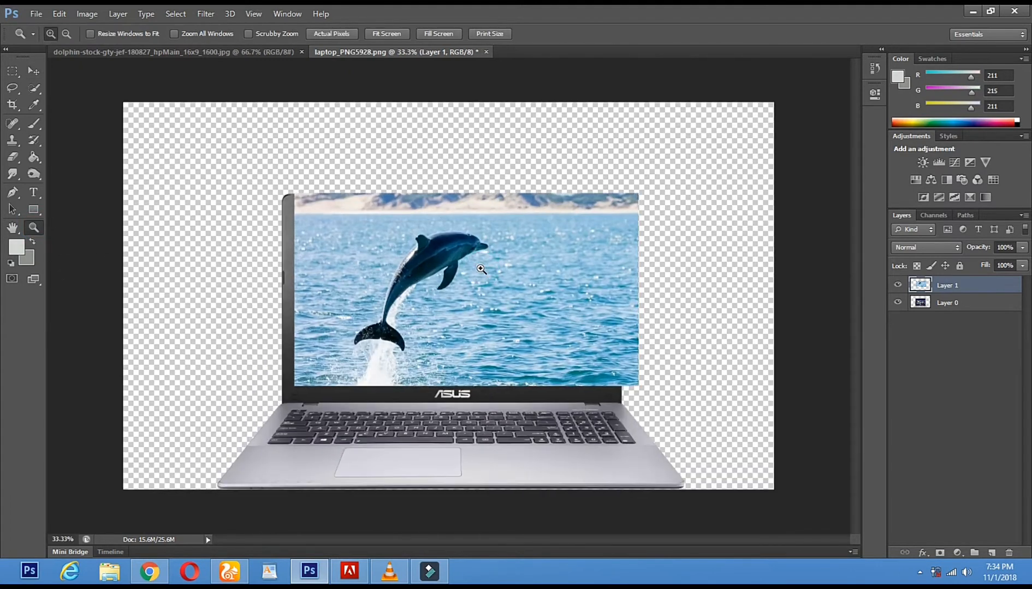
pyautogui.click(34, 71)
pyautogui.moveTo(488, 261); pyautogui.dragTo(444, 266)
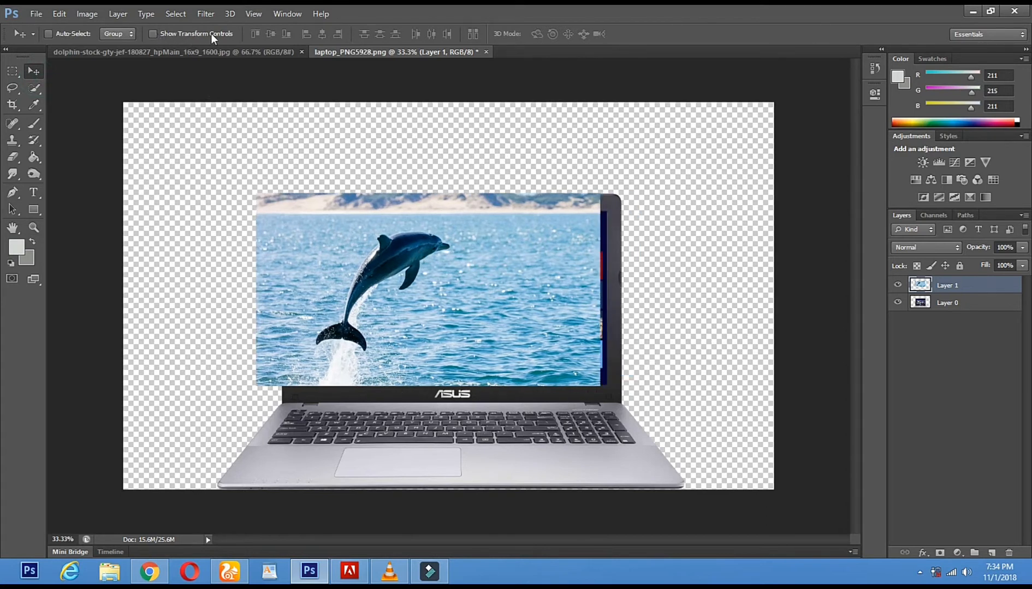
pyautogui.click(153, 33)
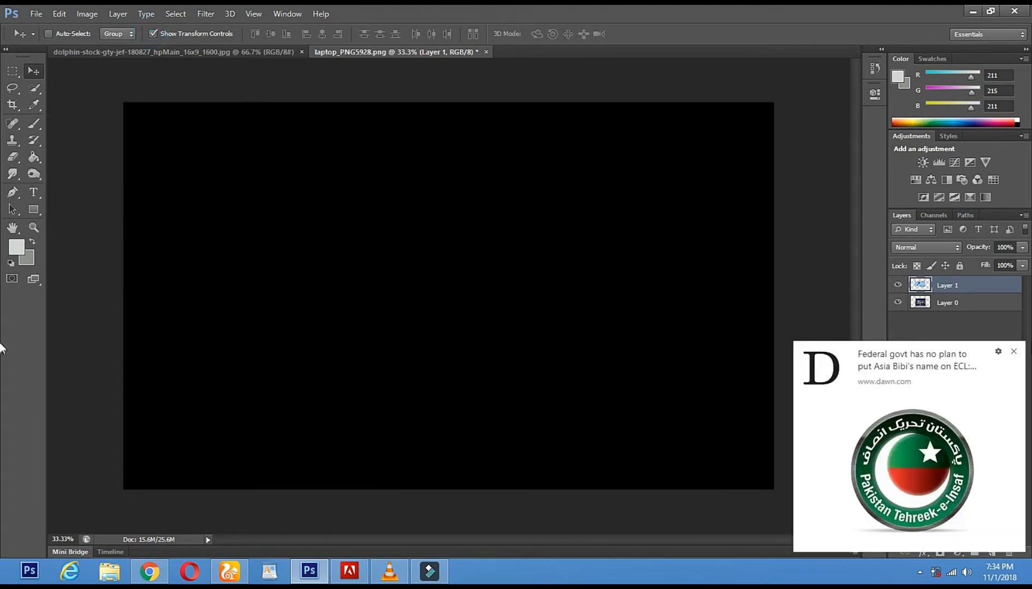
pyautogui.click(1013, 352)
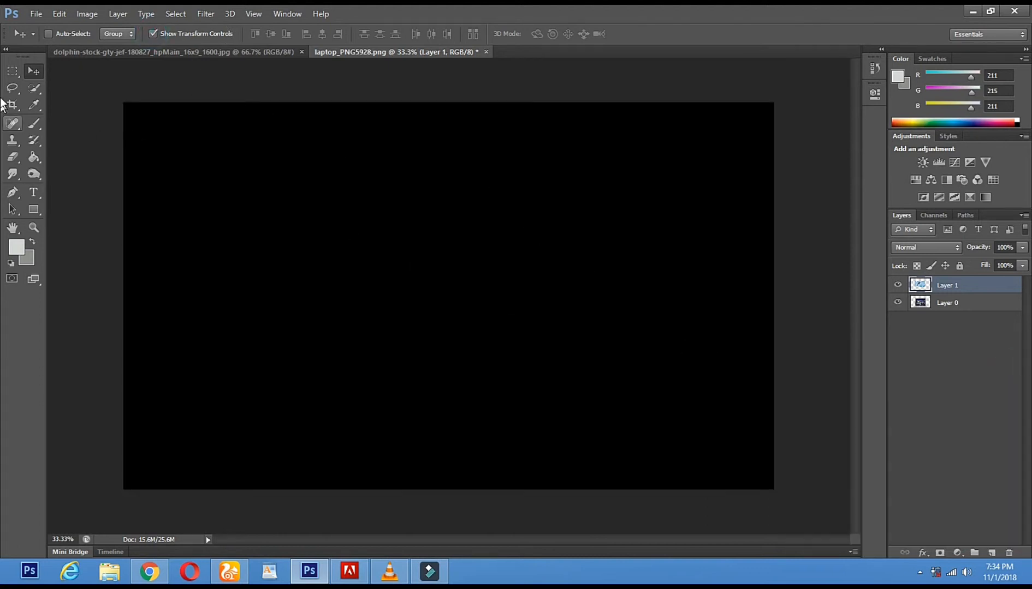
pyautogui.click(34, 72)
pyautogui.moveTo(426, 270); pyautogui.dragTo(438, 270)
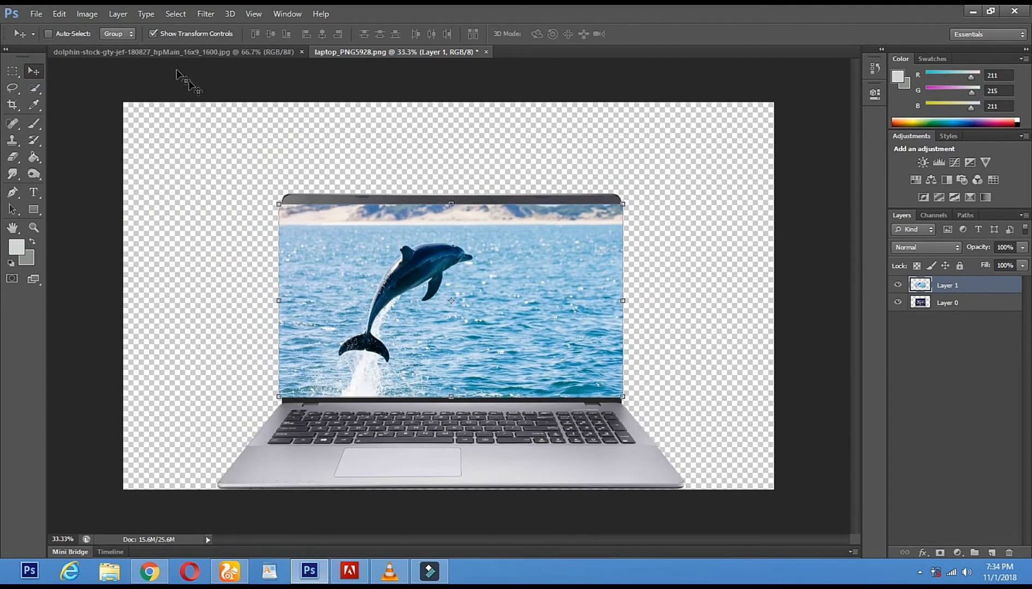
# Scale the dolphin layer to about 135% width and 150% height, shift it slightly up and right, and apply the transformation
pyautogui.moveTo(627, 206); pyautogui.dragTo(749, 111)
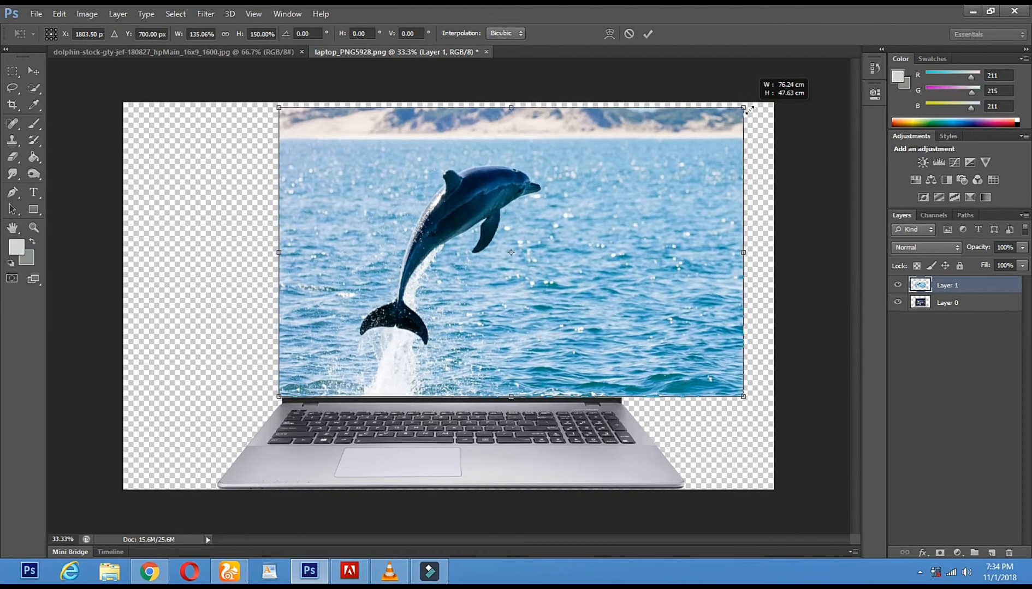
pyautogui.moveTo(644, 179)
pyautogui.mouseDown()
pyautogui.moveTo(635, 184)
pyautogui.moveTo(655, 156)
pyautogui.moveTo(658, 181)
pyautogui.mouseUp()
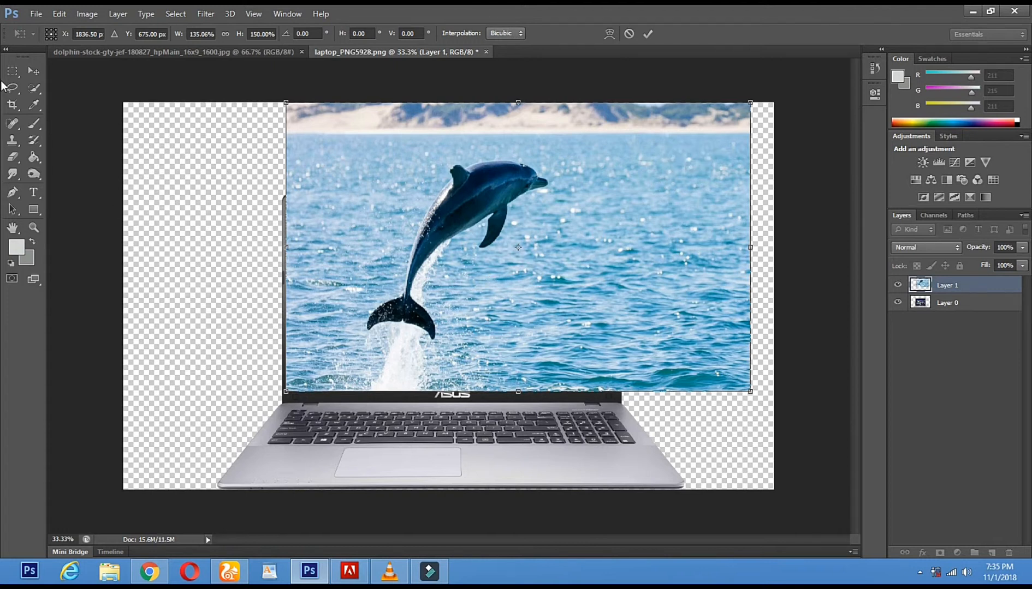
pyautogui.click(33, 71)
pyautogui.click(450, 224)
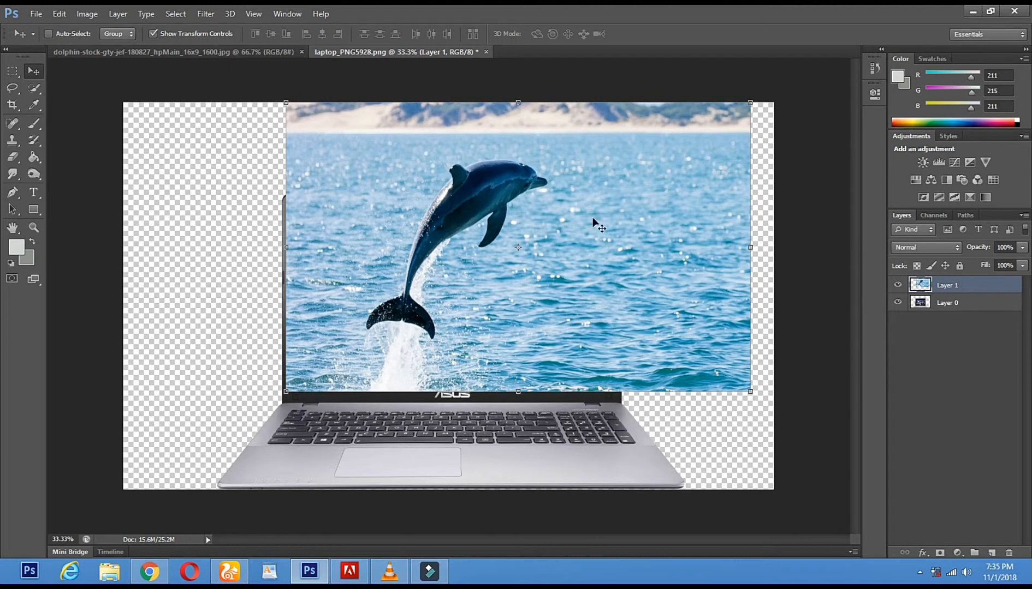
# Preview the dolphin layer's placement over the laptop at 45% fill, and restore the fill to 100%
pyautogui.click(1022, 268)
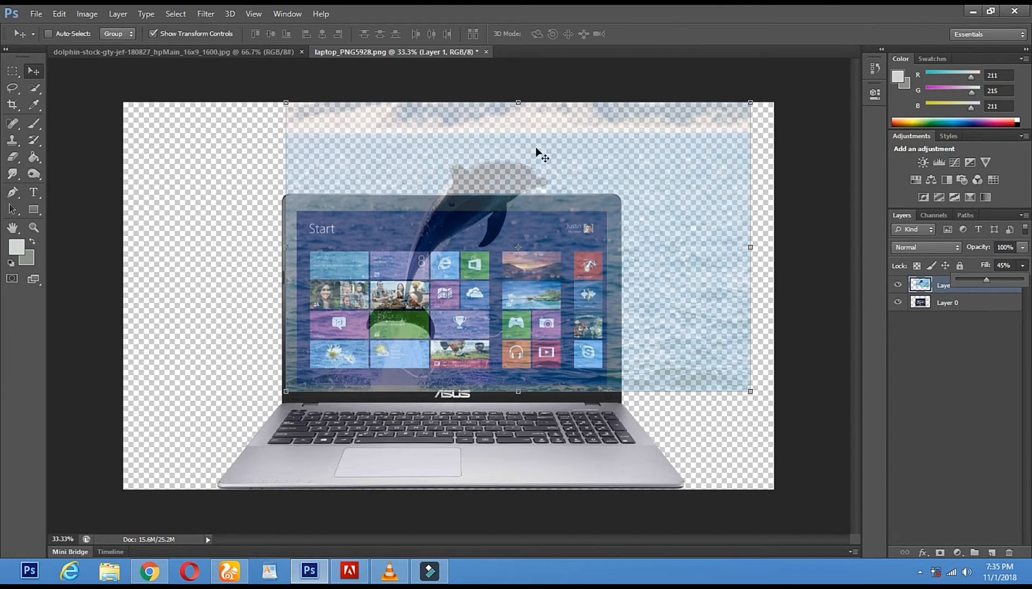
pyautogui.moveTo(1003, 281); pyautogui.dragTo(2, 281)
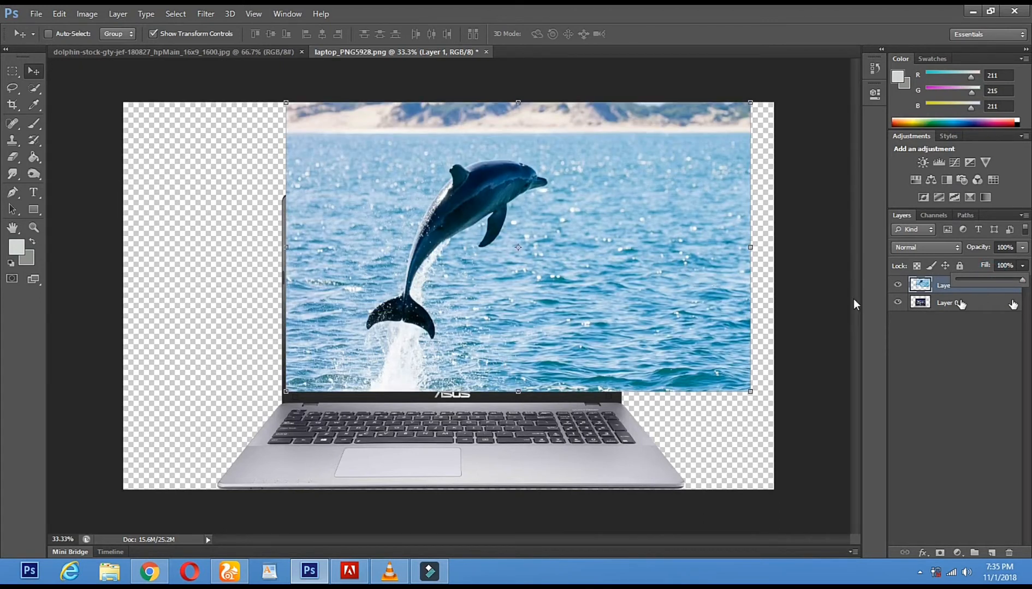
pyautogui.click(986, 329)
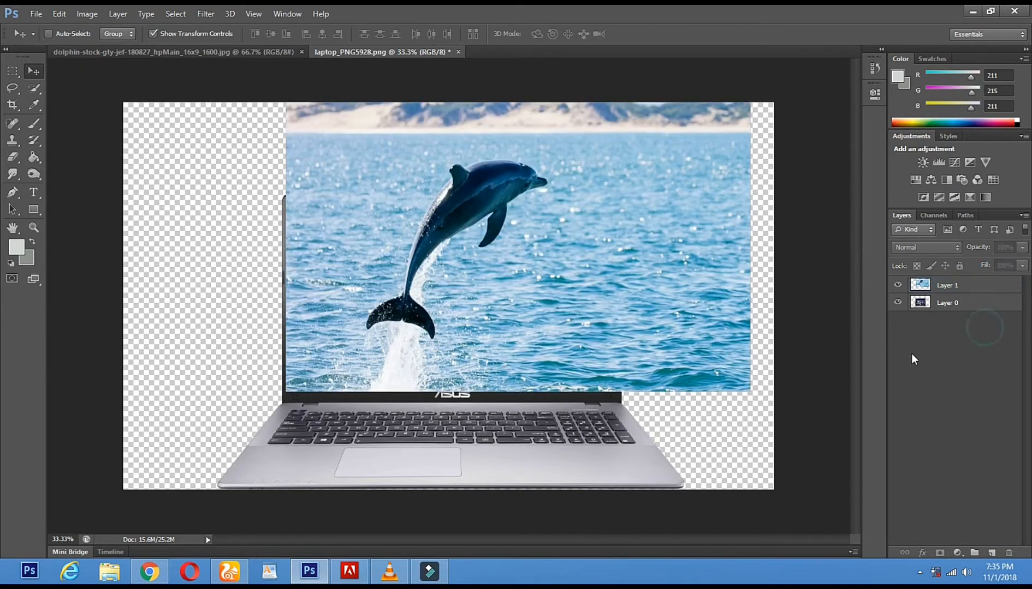
# Duplicate the dolphin layer within the laptop document under the name 1122
pyautogui.click(931, 288)
pyautogui.rightClick(938, 289)
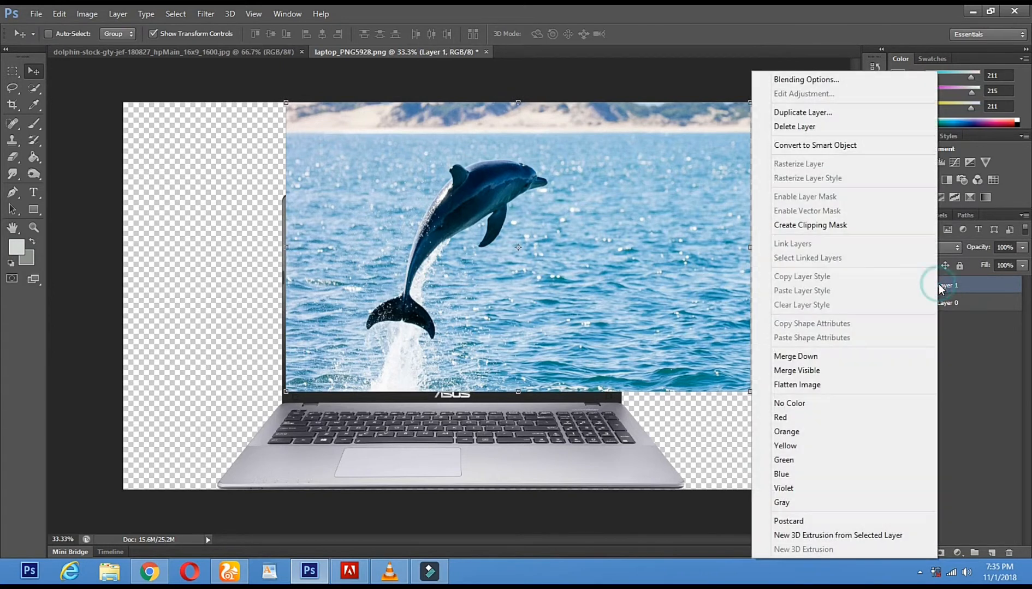
pyautogui.click(820, 115)
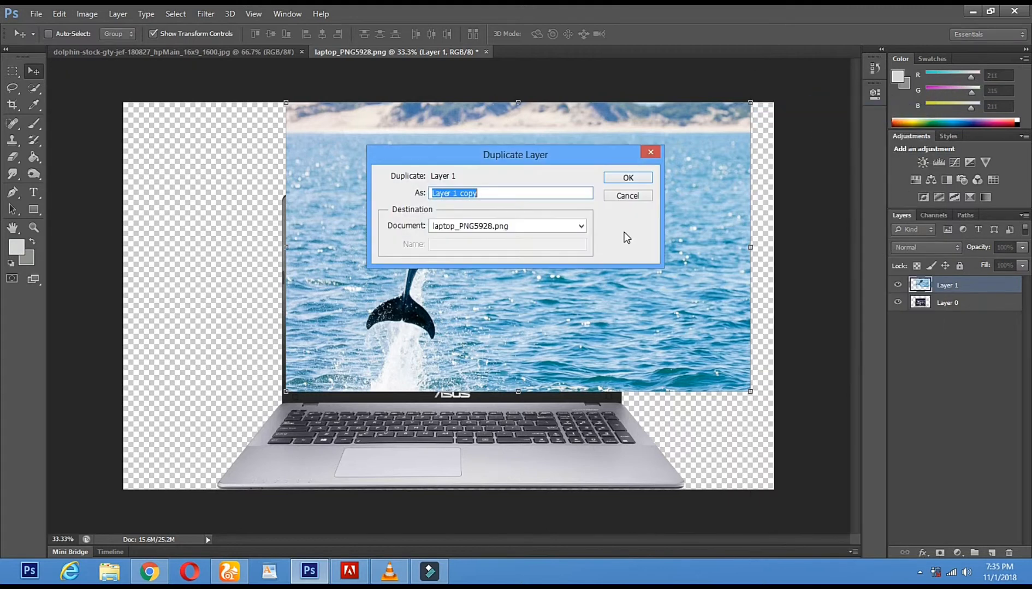
pyautogui.click(492, 193)
pyautogui.moveTo(525, 193); pyautogui.dragTo(430, 189)
pyautogui.write('N')
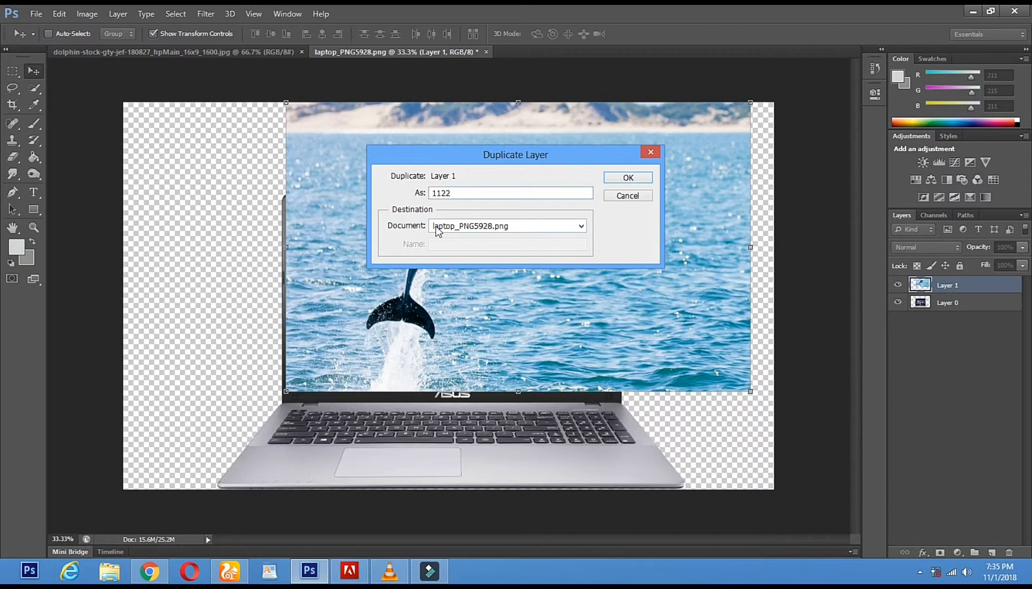
pyautogui.click(627, 178)
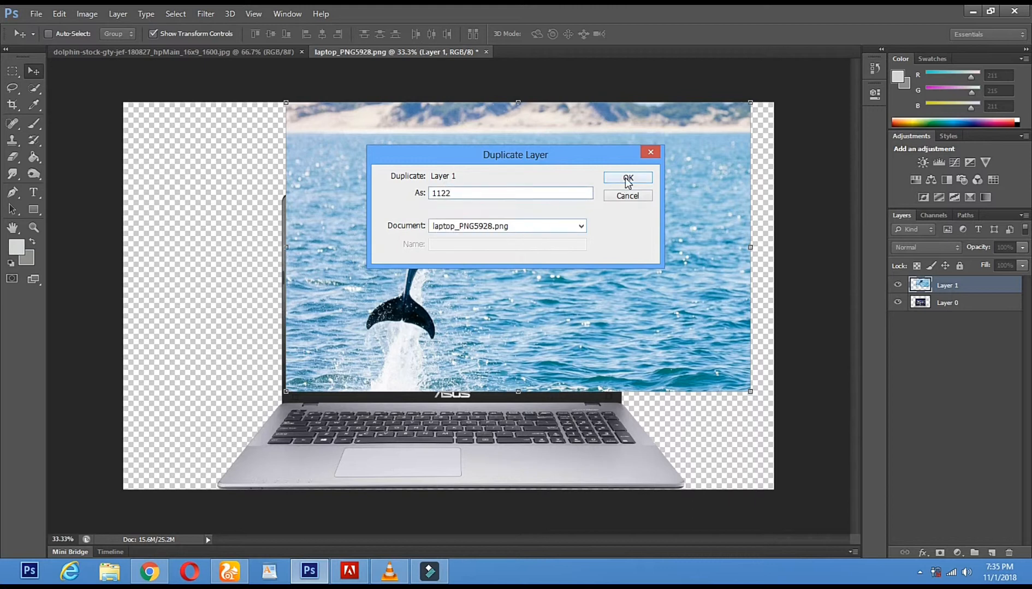
pyautogui.click(958, 302)
pyautogui.click(965, 287)
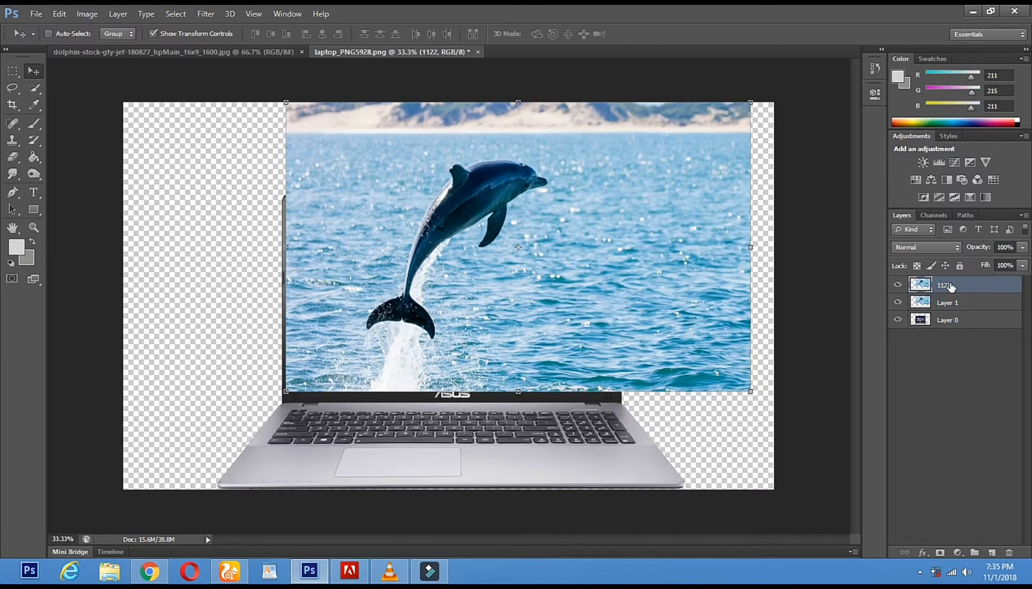
# Hide the duplicate layer 1122 and make Layer 1 the active layer
pyautogui.click(897, 286)
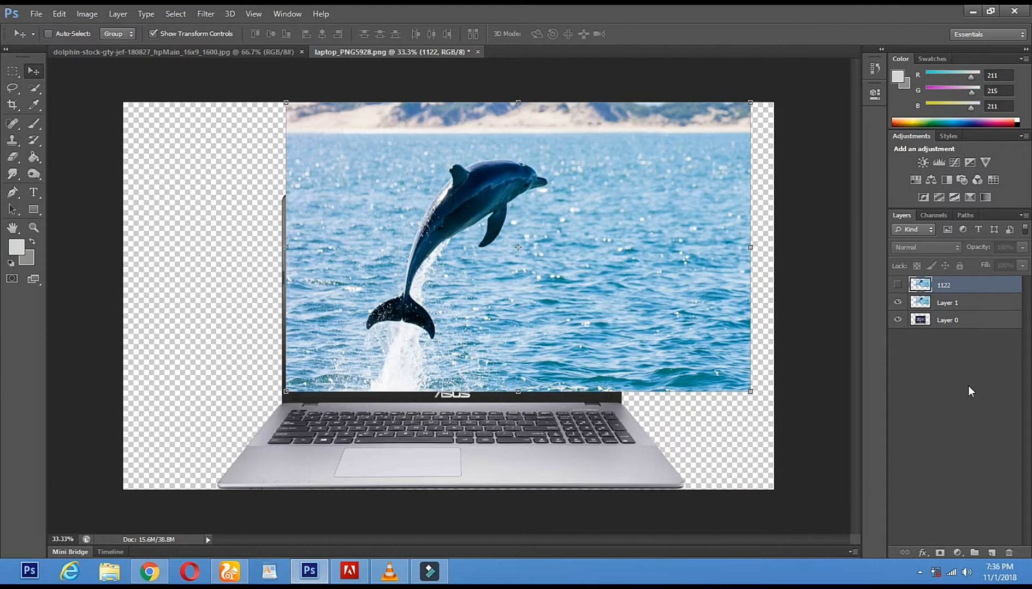
pyautogui.click(897, 286)
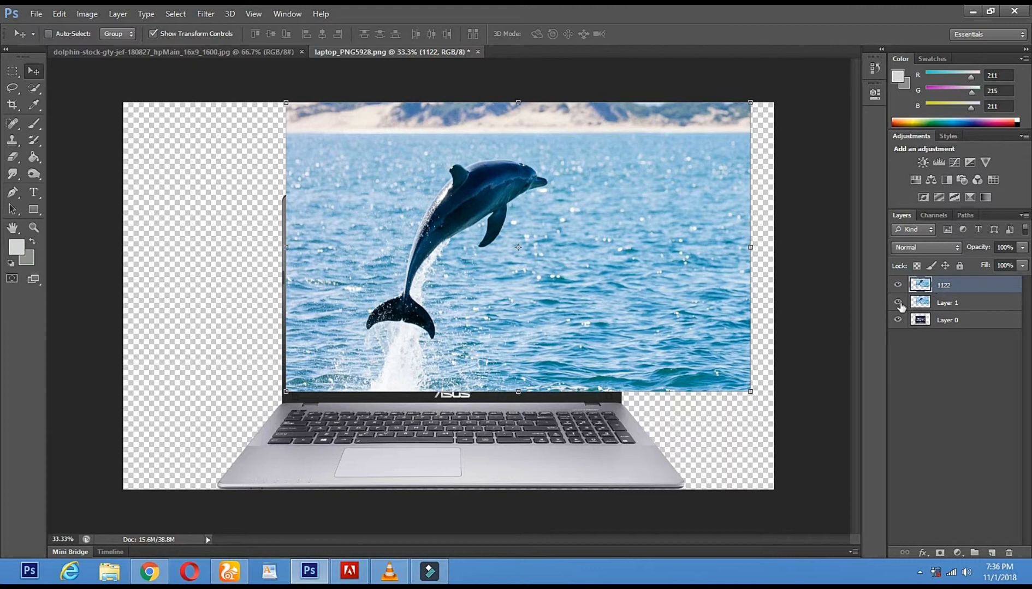
pyautogui.click(897, 286)
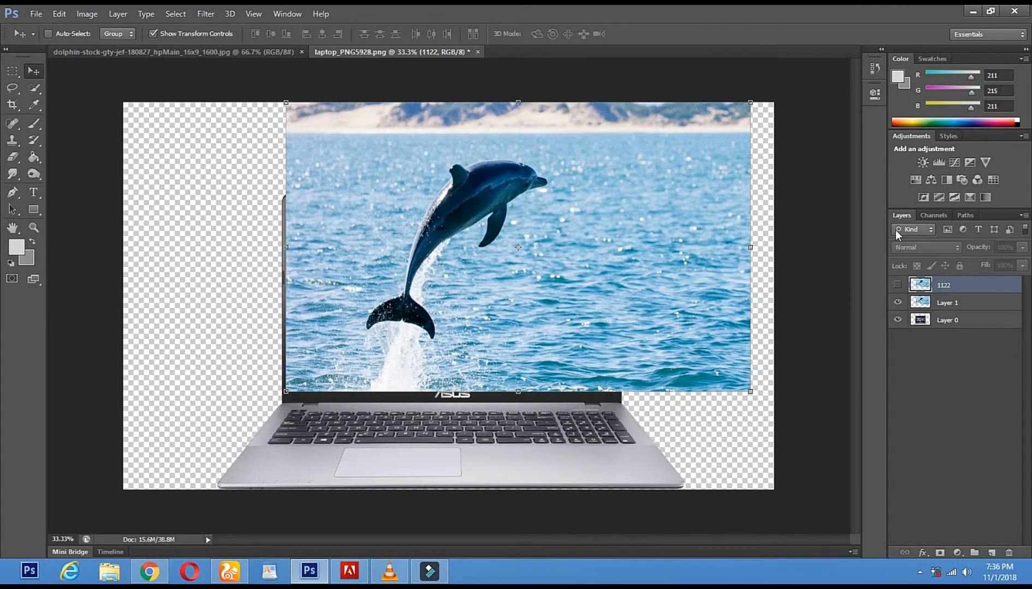
pyautogui.click(947, 309)
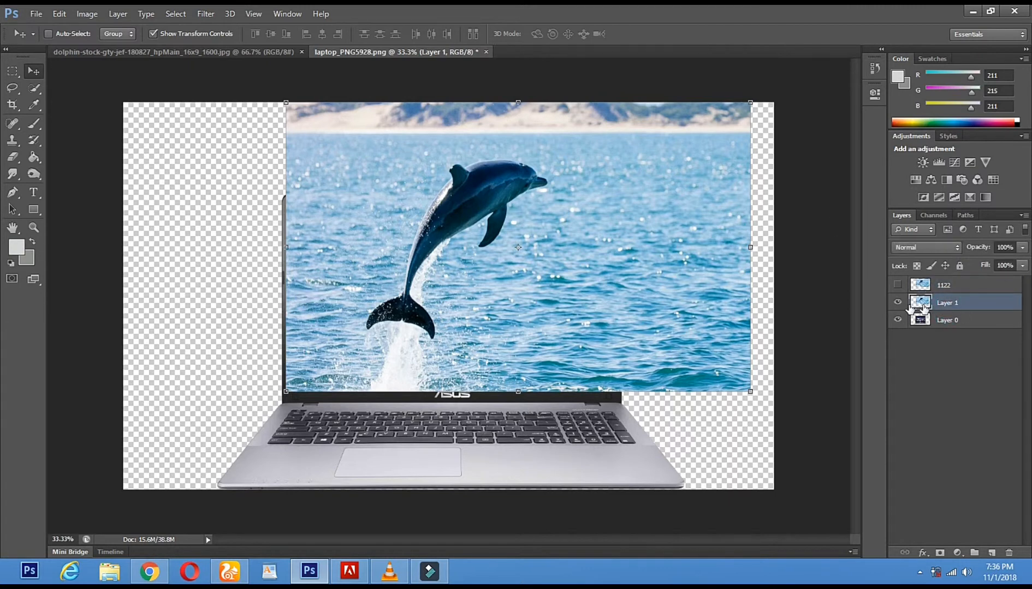
pyautogui.moveTo(552, 276); pyautogui.dragTo(510, 279)
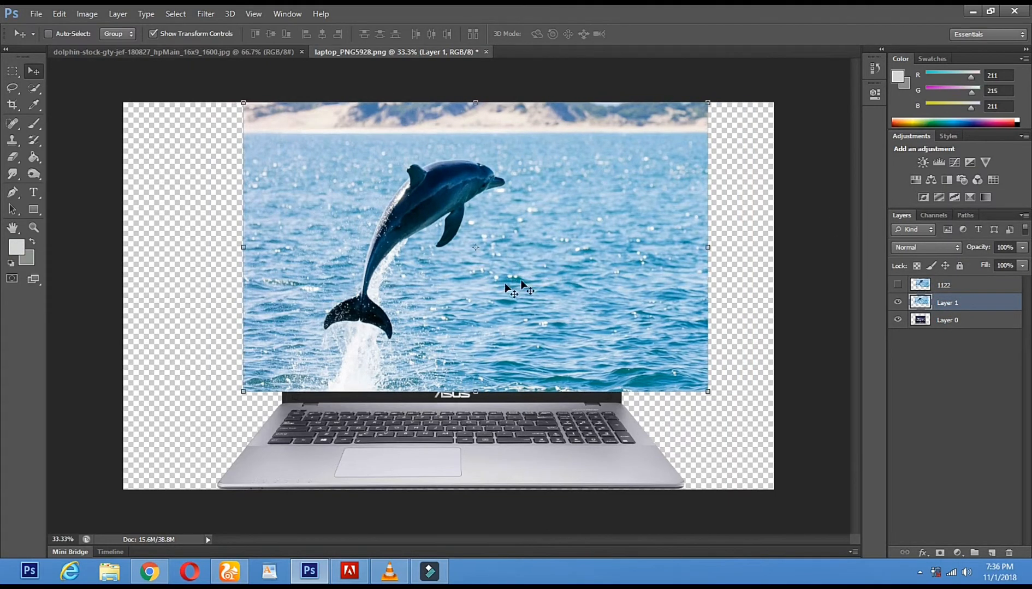
pyautogui.click(59, 13)
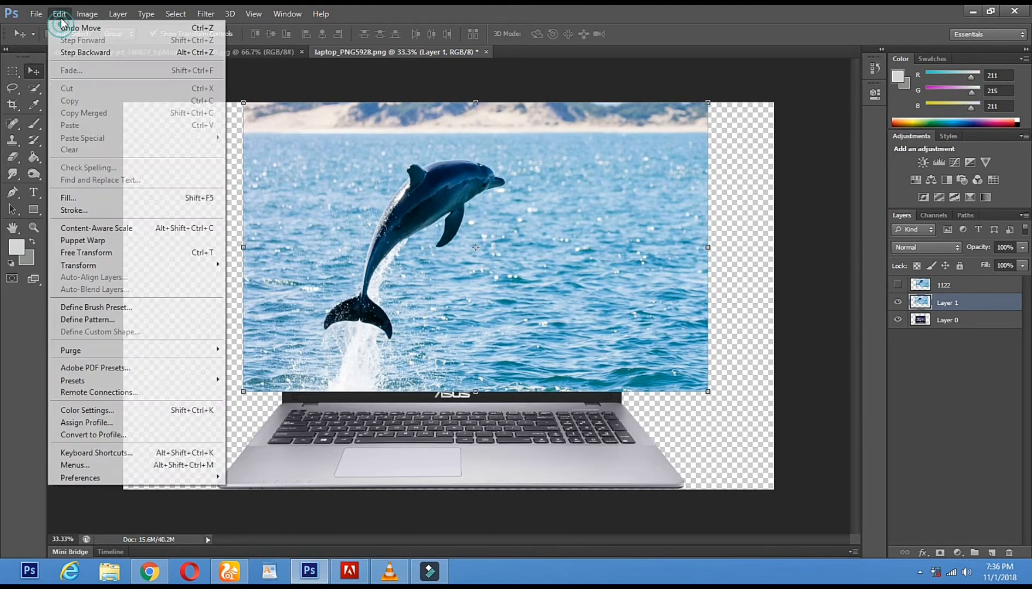
pyautogui.click(82, 28)
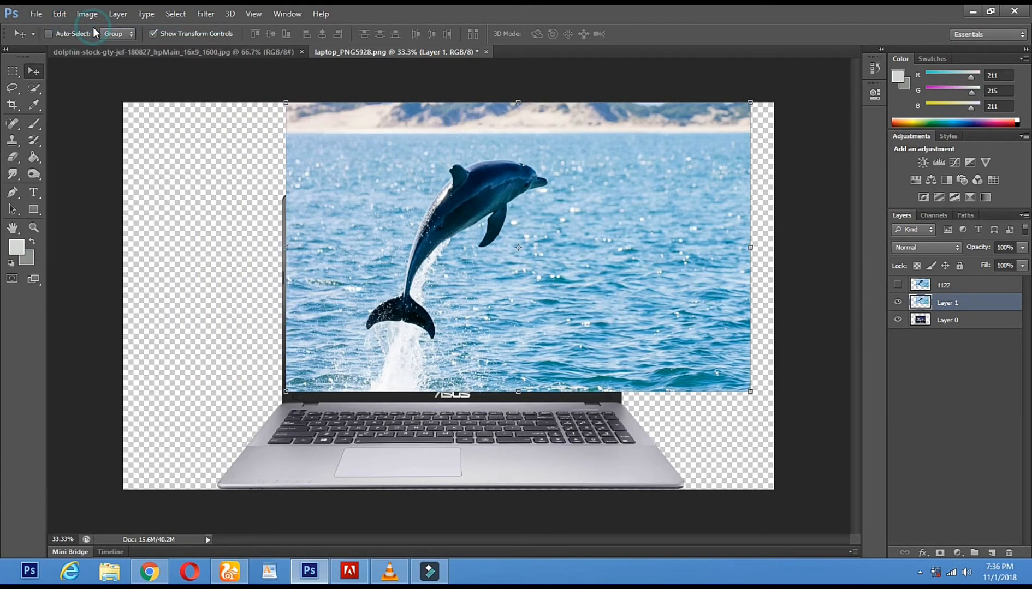
# Lower Layer 1's fill to 50% to examine the laptop screen beneath the dolphin, and restore it to 100%
pyautogui.click(1021, 266)
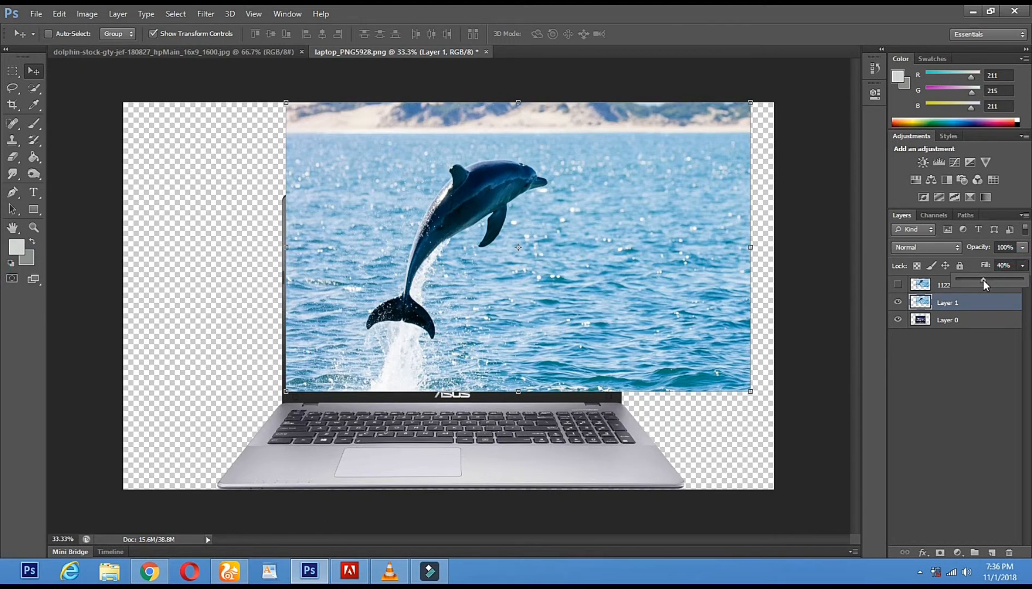
pyautogui.moveTo(989, 279); pyautogui.dragTo(989, 280)
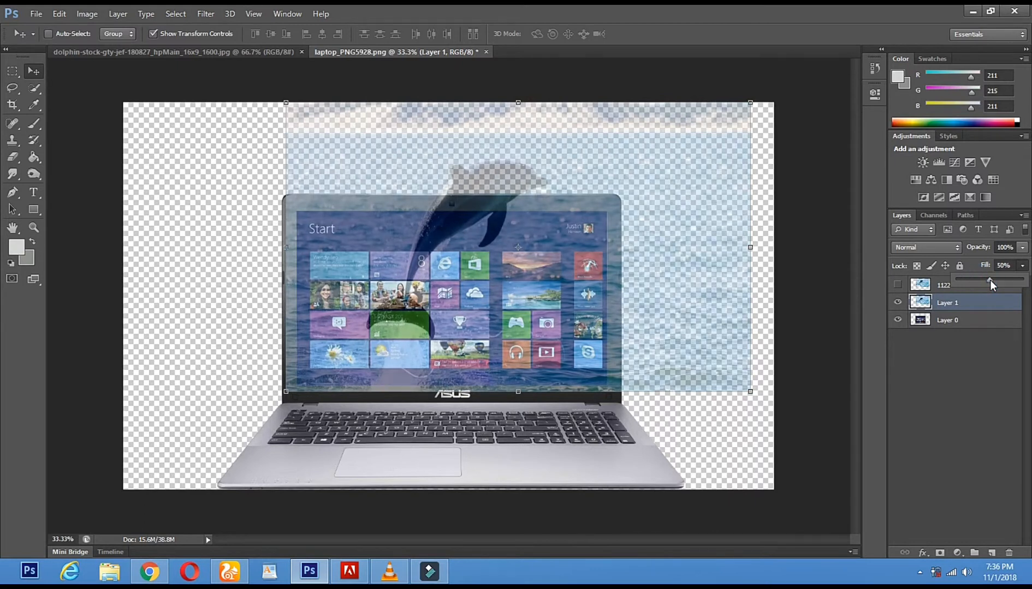
pyautogui.click(34, 230)
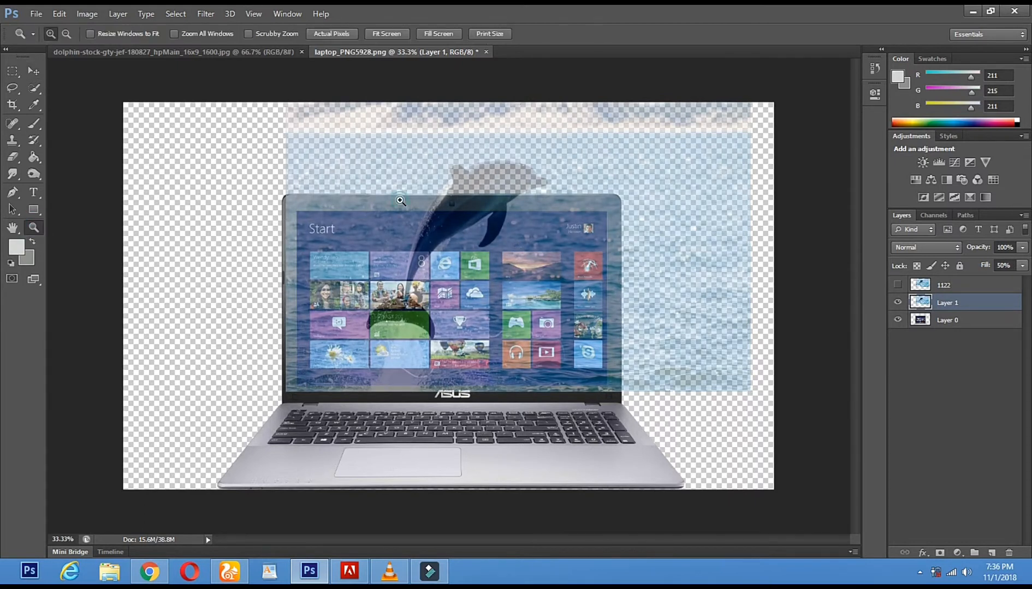
pyautogui.click(400, 201)
pyautogui.click(1022, 265)
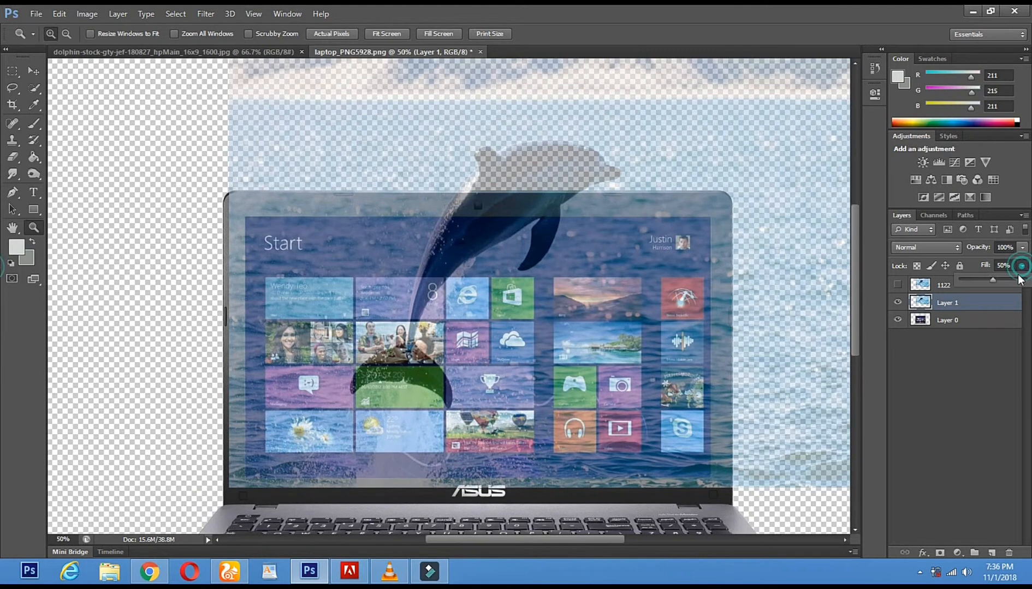
pyautogui.moveTo(991, 280); pyautogui.dragTo(1028, 280)
# Make the laptop layer, Layer 0, active and hide both dolphin layers
pyautogui.click(929, 322)
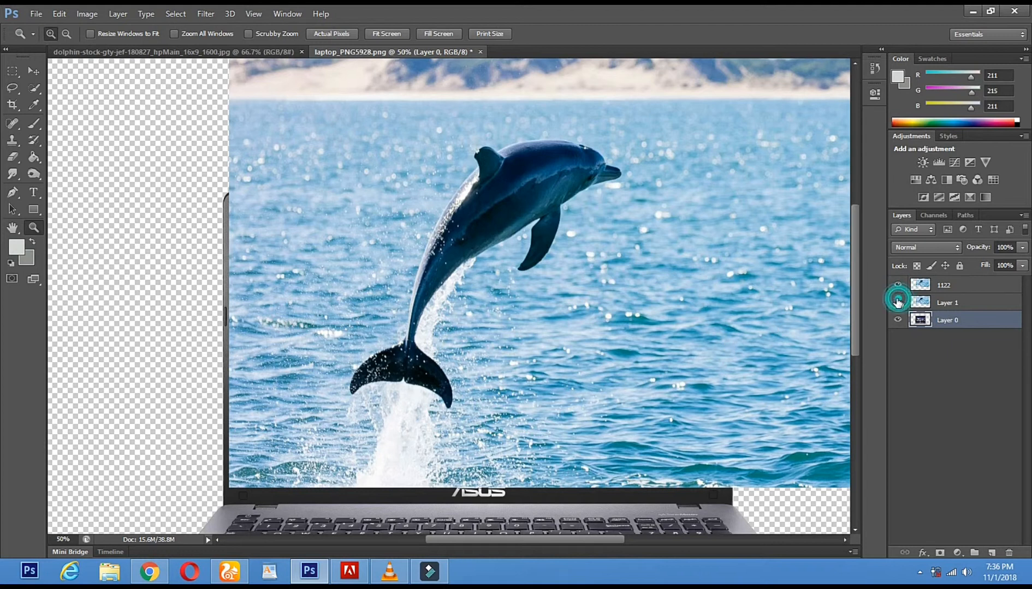
pyautogui.moveTo(897, 285); pyautogui.dragTo(897, 303)
pyautogui.moveTo(607, 339); pyautogui.dragTo(593, 271)
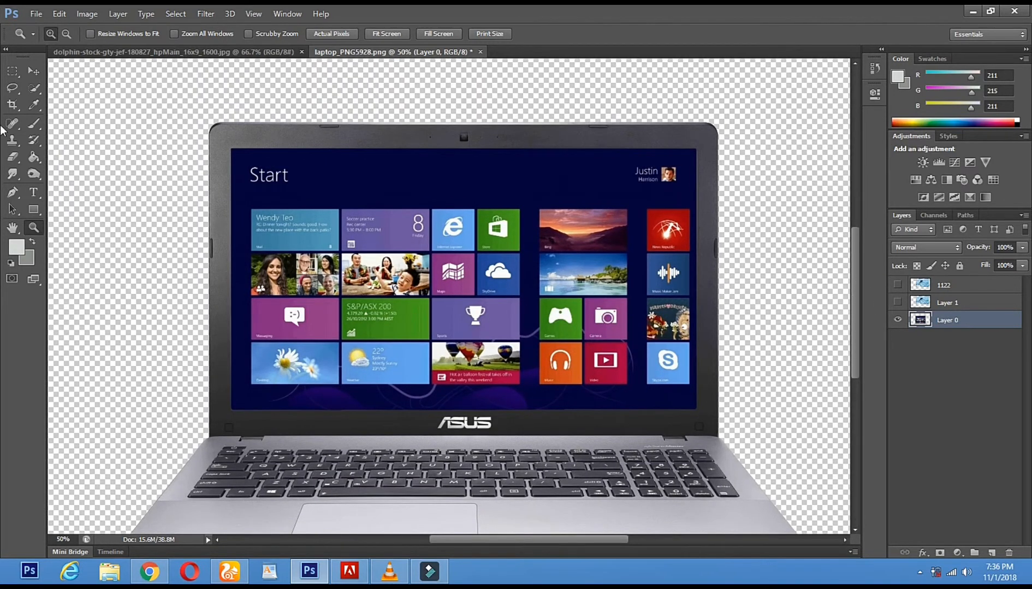
pyautogui.click(34, 88)
pyautogui.click(245, 162)
pyautogui.moveTo(365, 233)
pyautogui.mouseDown()
pyautogui.moveTo(414, 272)
pyautogui.moveTo(462, 393)
pyautogui.moveTo(671, 387)
pyautogui.mouseUp()
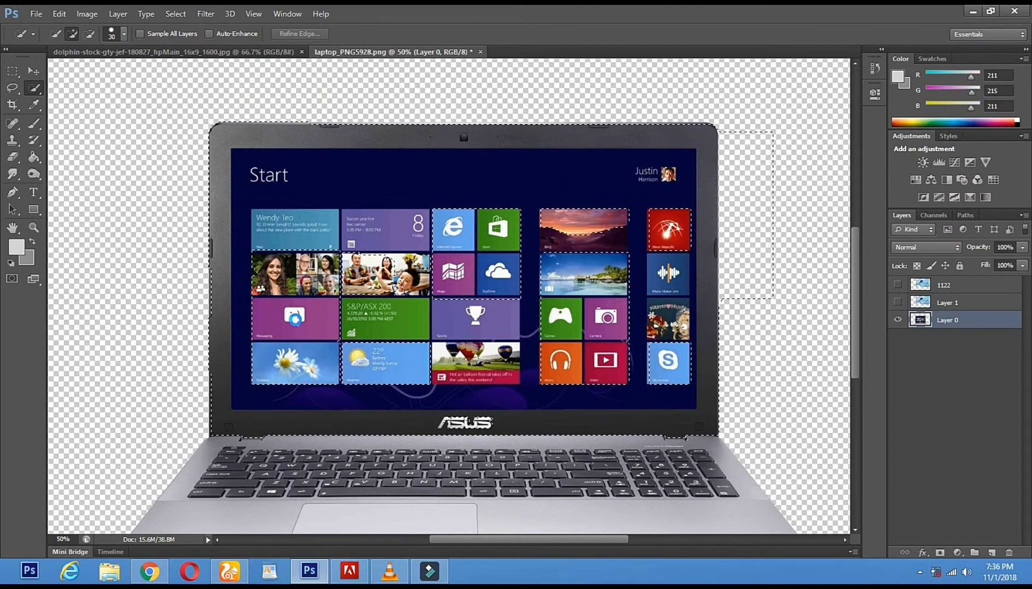
pyautogui.moveTo(325, 299); pyautogui.dragTo(300, 223)
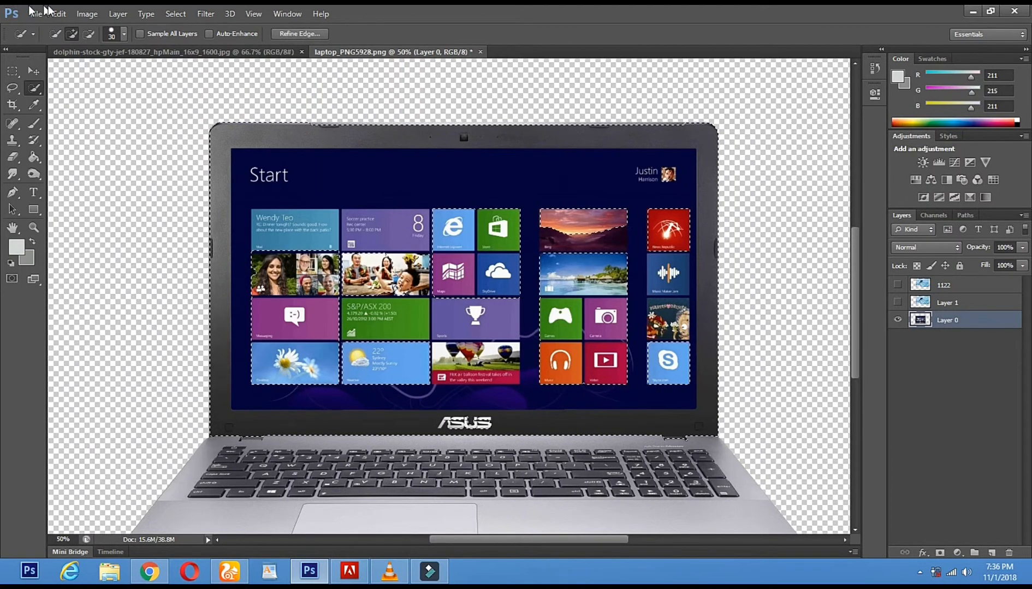
pyautogui.click(82, 14)
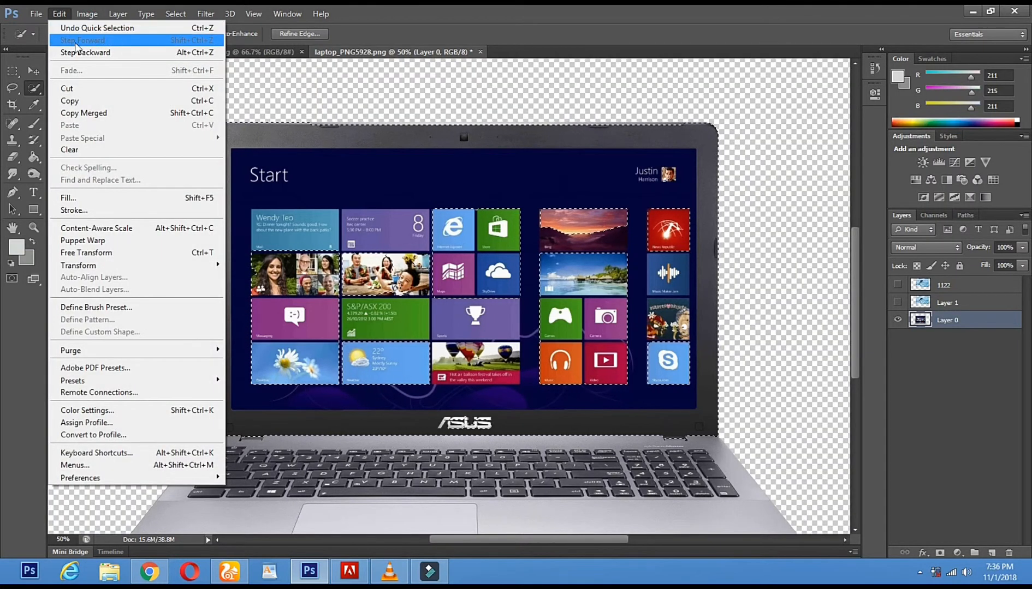
pyautogui.click(116, 29)
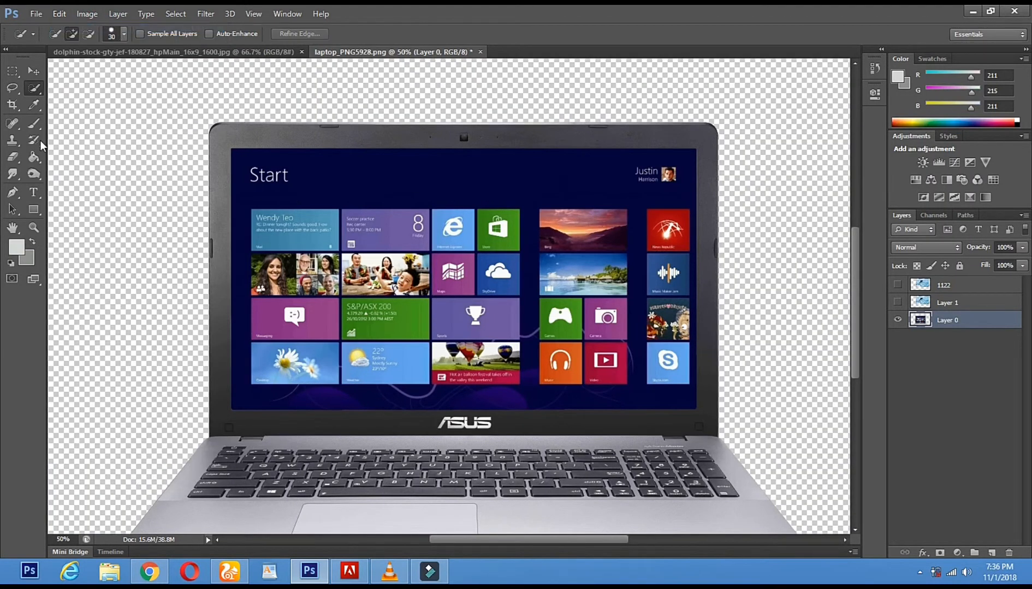
# Erase the middle of the laptop's screen picture with the Eraser at 123 px size and 100% hardness
pyautogui.click(15, 158)
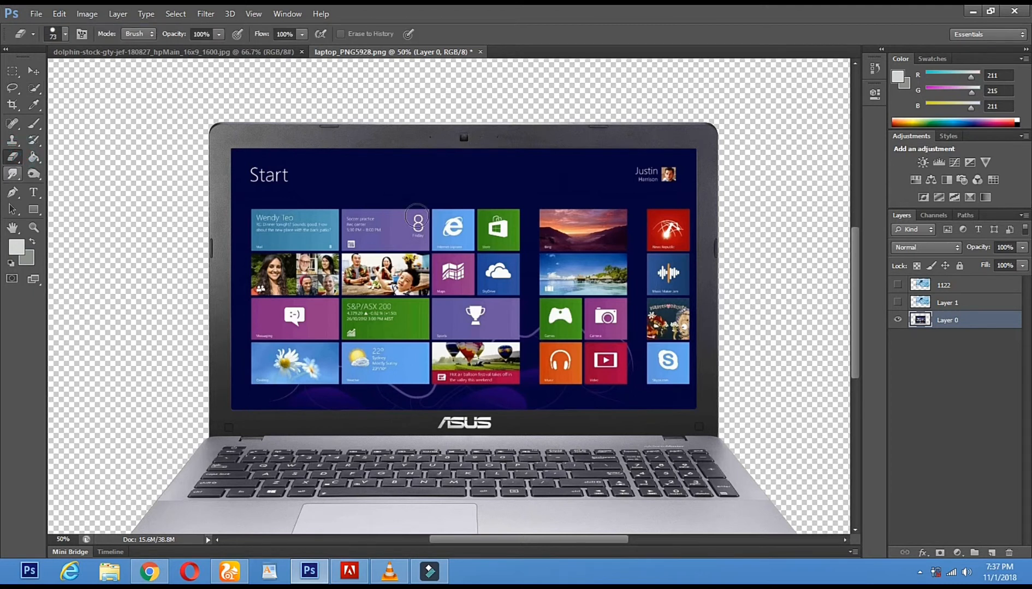
pyautogui.rightClick(409, 235)
pyautogui.moveTo(480, 267); pyautogui.dragTo(491, 268)
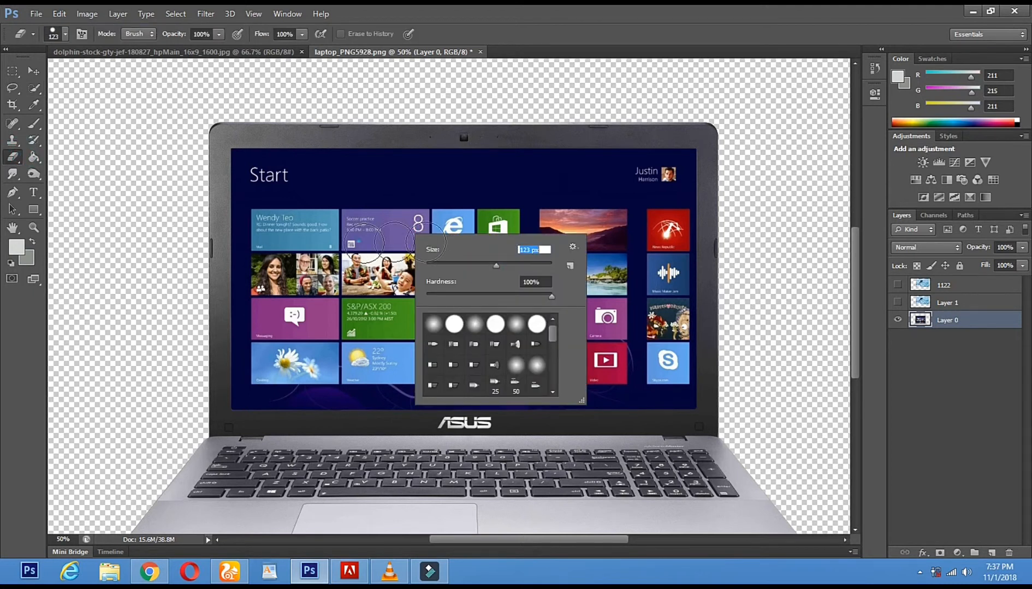
pyautogui.moveTo(358, 241); pyautogui.dragTo(488, 242)
pyautogui.moveTo(306, 232)
pyautogui.mouseDown()
pyautogui.moveTo(470, 213)
pyautogui.moveTo(268, 216)
pyautogui.moveTo(270, 268)
pyautogui.mouseUp()
pyautogui.moveTo(277, 315)
pyautogui.mouseDown()
pyautogui.moveTo(268, 377)
pyautogui.moveTo(261, 215)
pyautogui.moveTo(286, 378)
pyautogui.moveTo(498, 361)
pyautogui.moveTo(656, 378)
pyautogui.moveTo(670, 376)
pyautogui.moveTo(653, 206)
pyautogui.moveTo(663, 186)
pyautogui.moveTo(669, 229)
pyautogui.moveTo(429, 233)
pyautogui.moveTo(436, 213)
pyautogui.moveTo(598, 207)
pyautogui.moveTo(628, 210)
pyautogui.moveTo(645, 242)
pyautogui.mouseUp()
pyautogui.moveTo(326, 251)
pyautogui.mouseDown()
pyautogui.moveTo(304, 274)
pyautogui.moveTo(573, 267)
pyautogui.moveTo(602, 283)
pyautogui.moveTo(374, 318)
pyautogui.moveTo(276, 319)
pyautogui.moveTo(339, 340)
pyautogui.moveTo(298, 343)
pyautogui.moveTo(607, 325)
pyautogui.moveTo(639, 338)
pyautogui.moveTo(604, 352)
pyautogui.moveTo(519, 351)
pyautogui.moveTo(489, 301)
pyautogui.moveTo(527, 283)
pyautogui.moveTo(397, 301)
pyautogui.moveTo(561, 296)
pyautogui.moveTo(598, 259)
pyautogui.moveTo(641, 317)
pyautogui.moveTo(639, 335)
pyautogui.moveTo(636, 296)
pyautogui.moveTo(593, 320)
pyautogui.mouseUp()
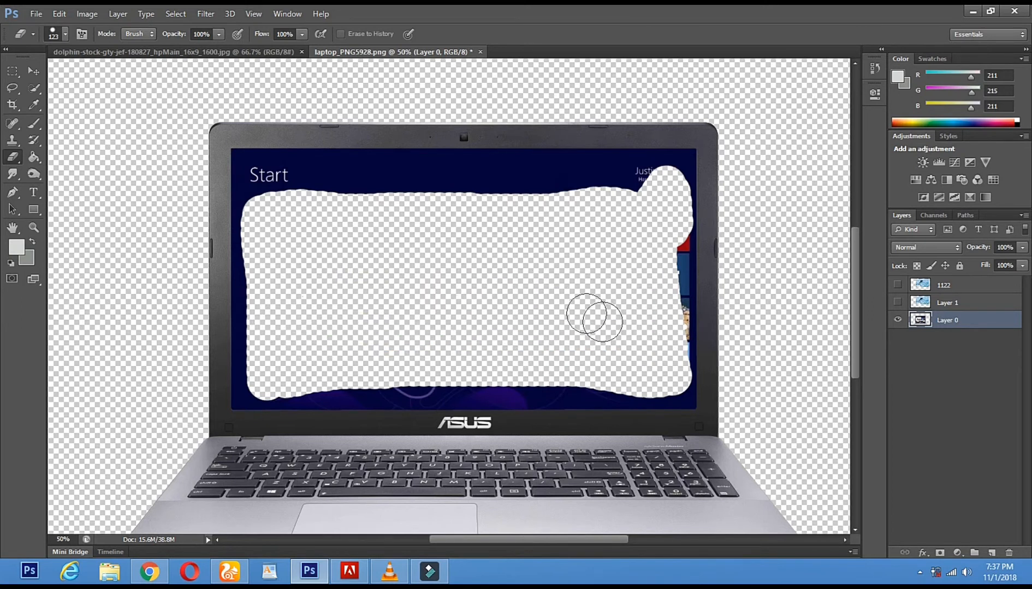
# Select the remaining blue strip along the laptop screen's upper edge with Quick Selection, erase it, and deselect
pyautogui.click(35, 89)
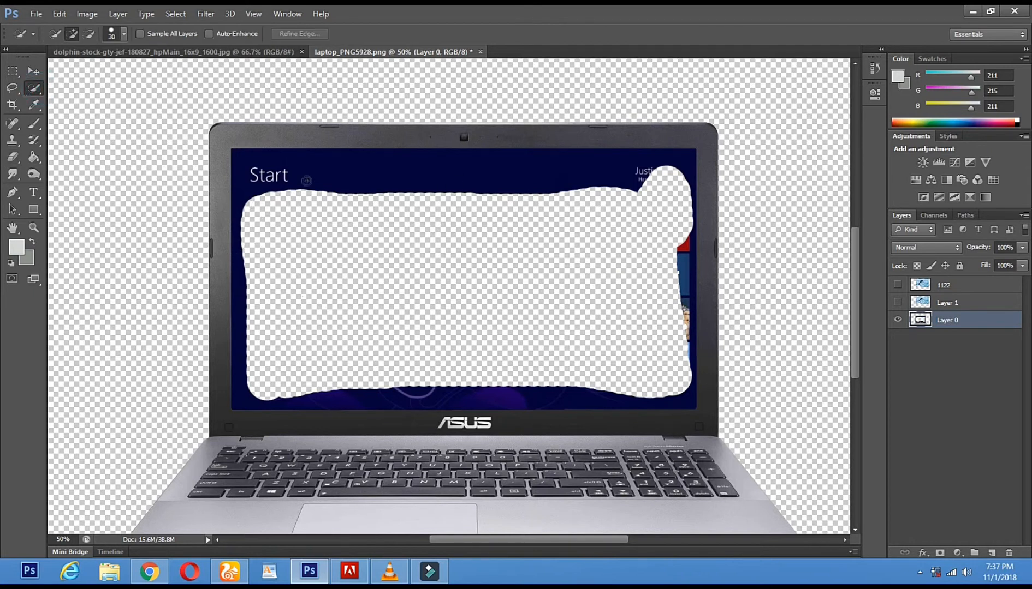
pyautogui.moveTo(239, 158); pyautogui.dragTo(279, 179)
pyautogui.moveTo(394, 186)
pyautogui.mouseDown()
pyautogui.moveTo(499, 188)
pyautogui.moveTo(473, 185)
pyautogui.mouseUp()
pyautogui.click(12, 158)
pyautogui.moveTo(251, 167)
pyautogui.mouseDown()
pyautogui.moveTo(513, 163)
pyautogui.moveTo(186, 203)
pyautogui.moveTo(606, 154)
pyautogui.moveTo(454, 164)
pyautogui.moveTo(624, 160)
pyautogui.mouseUp()
pyautogui.moveTo(641, 253); pyautogui.dragTo(708, 223)
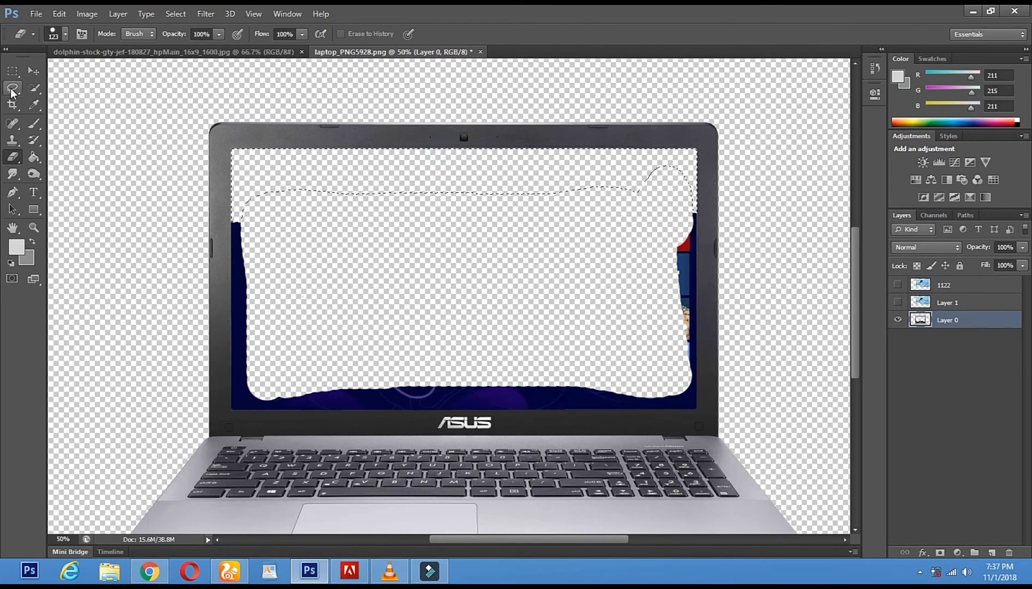
pyautogui.click(12, 89)
pyautogui.click(441, 217)
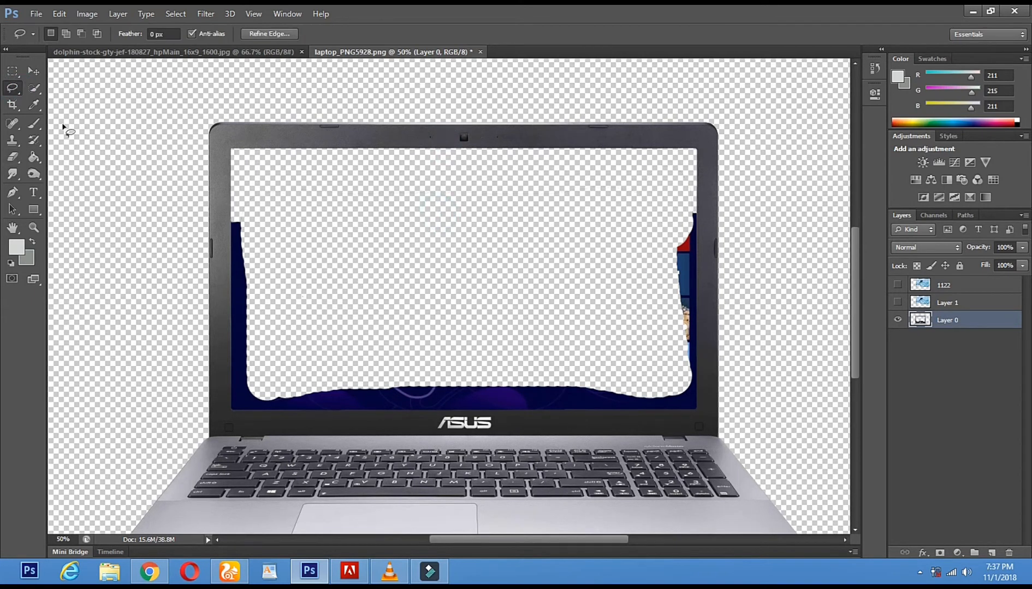
# Select the blue remnants along the laptop screen's left and lower edges with Quick Selection, erase them, and deselect
pyautogui.click(35, 87)
pyautogui.moveTo(239, 244); pyautogui.dragTo(240, 258)
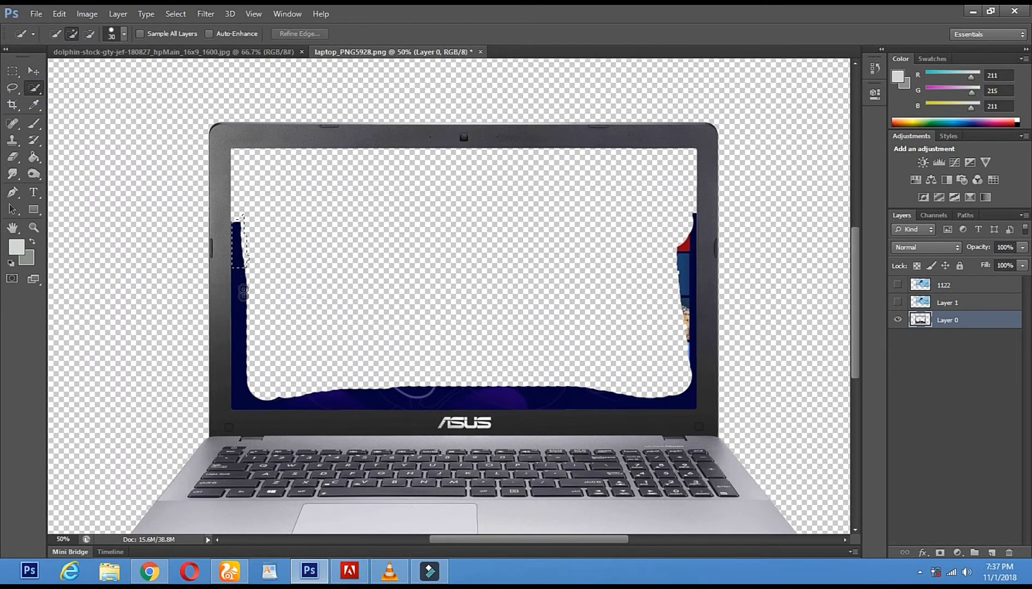
pyautogui.moveTo(246, 322)
pyautogui.mouseDown()
pyautogui.moveTo(248, 395)
pyautogui.moveTo(600, 399)
pyautogui.mouseUp()
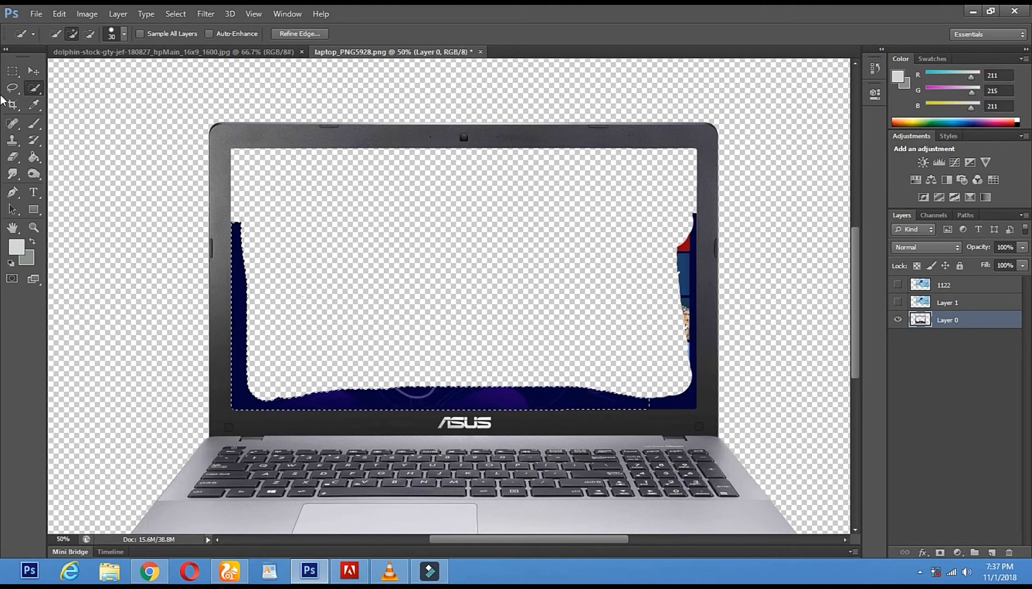
pyautogui.click(12, 157)
pyautogui.moveTo(230, 211)
pyautogui.mouseDown()
pyautogui.moveTo(243, 381)
pyautogui.moveTo(257, 401)
pyautogui.moveTo(568, 406)
pyautogui.moveTo(693, 396)
pyautogui.moveTo(375, 387)
pyautogui.moveTo(792, 408)
pyautogui.mouseUp()
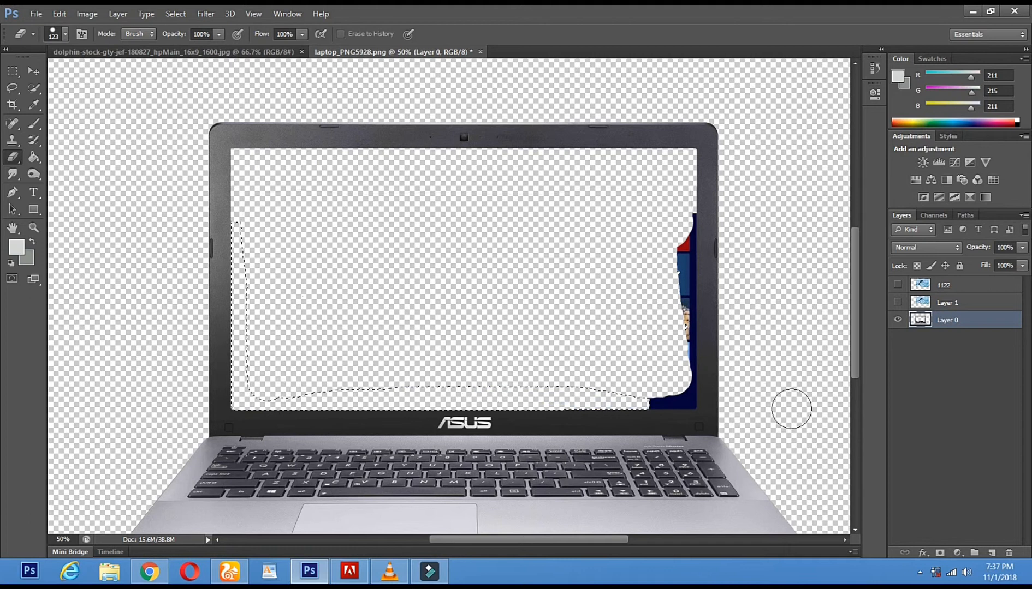
pyautogui.click(12, 89)
pyautogui.click(392, 201)
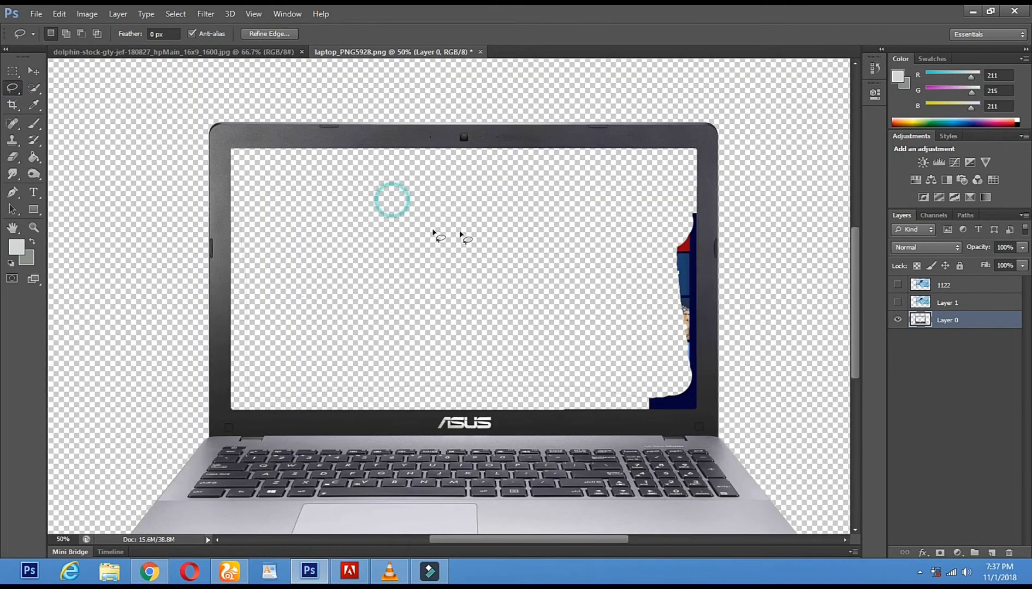
# Select the leftover picture along the laptop screen's right edge and lower-right corner with Quick Selection and erase it
pyautogui.click(34, 88)
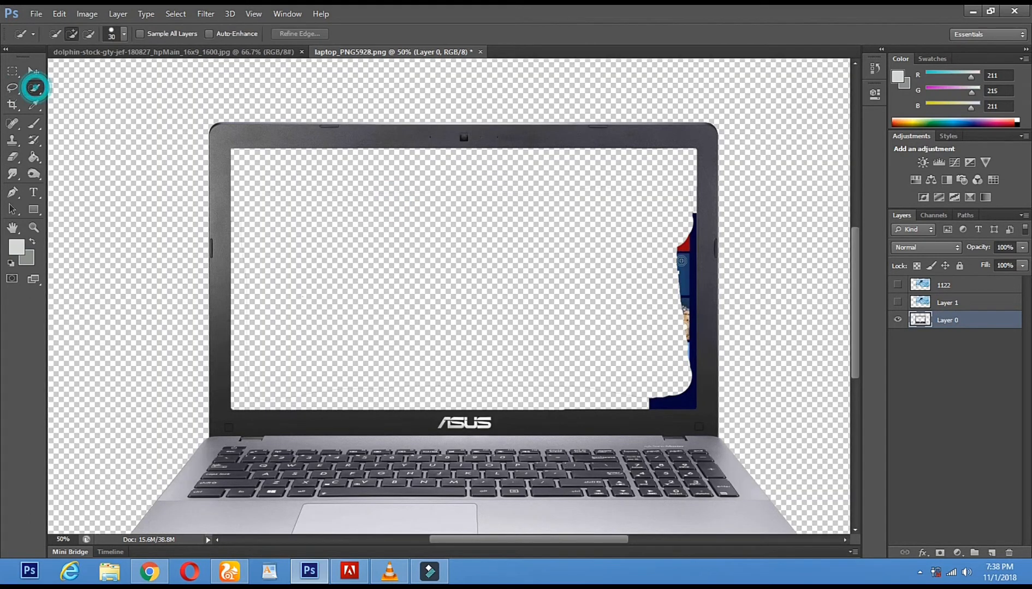
pyautogui.moveTo(685, 243); pyautogui.dragTo(686, 270)
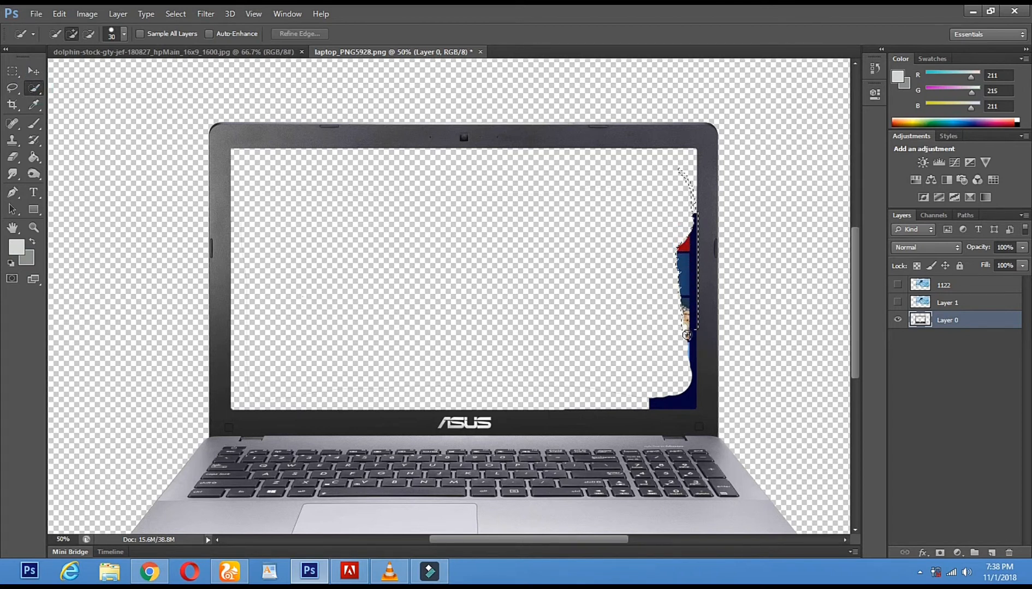
pyautogui.moveTo(687, 347); pyautogui.dragTo(686, 397)
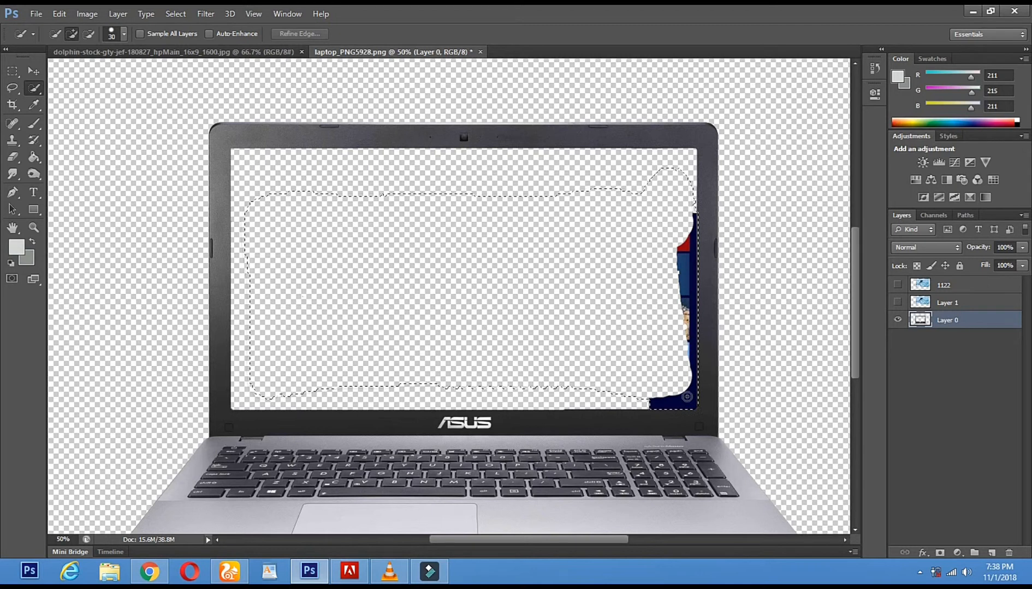
pyautogui.hotkey('ctrl', 'z')
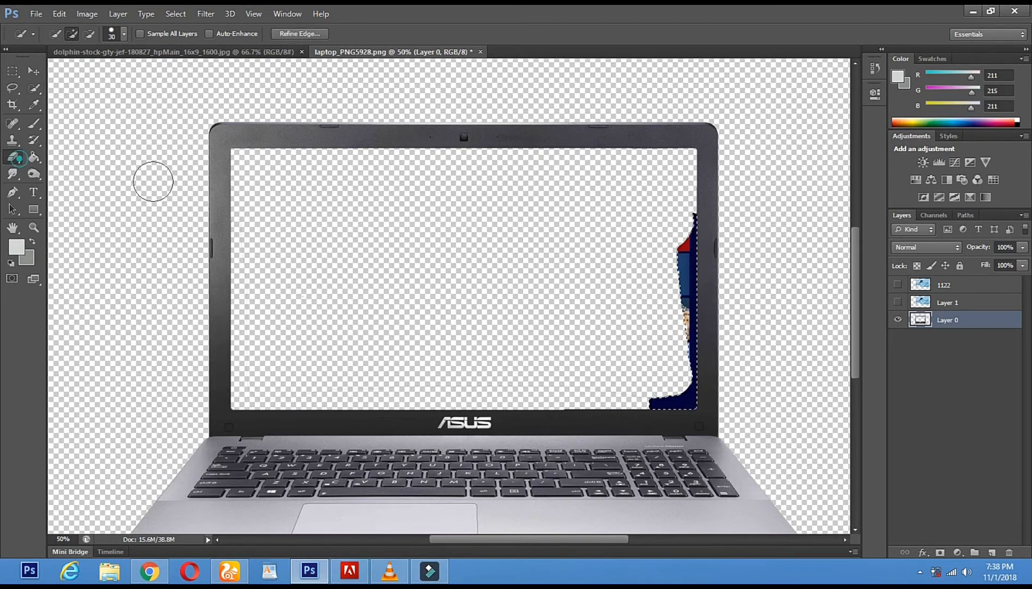
pyautogui.click(12, 158)
pyautogui.moveTo(682, 216)
pyautogui.mouseDown()
pyautogui.moveTo(683, 406)
pyautogui.moveTo(605, 416)
pyautogui.mouseUp()
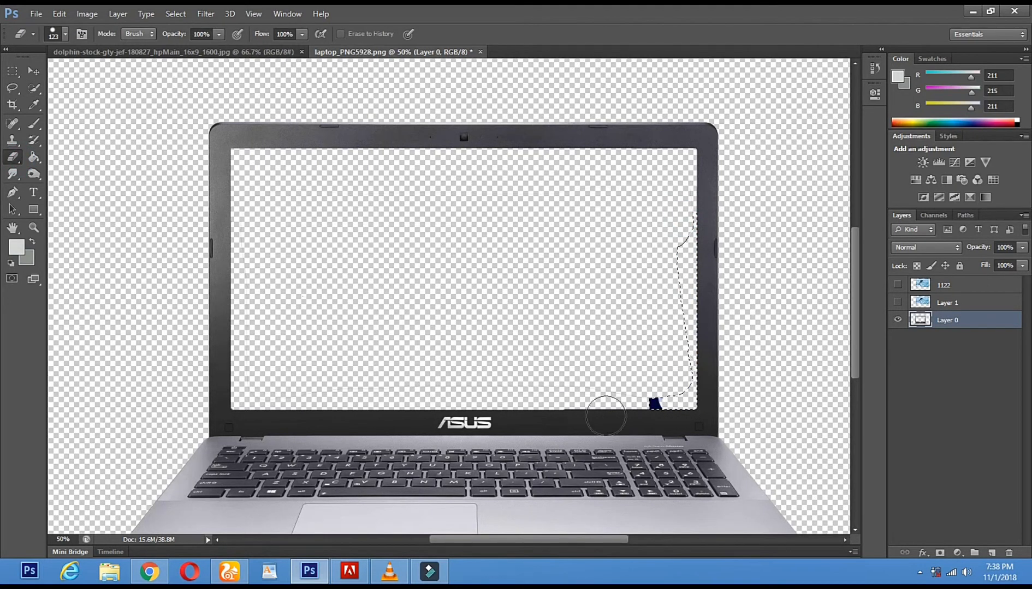
pyautogui.hotkey('ctrl', 'd')
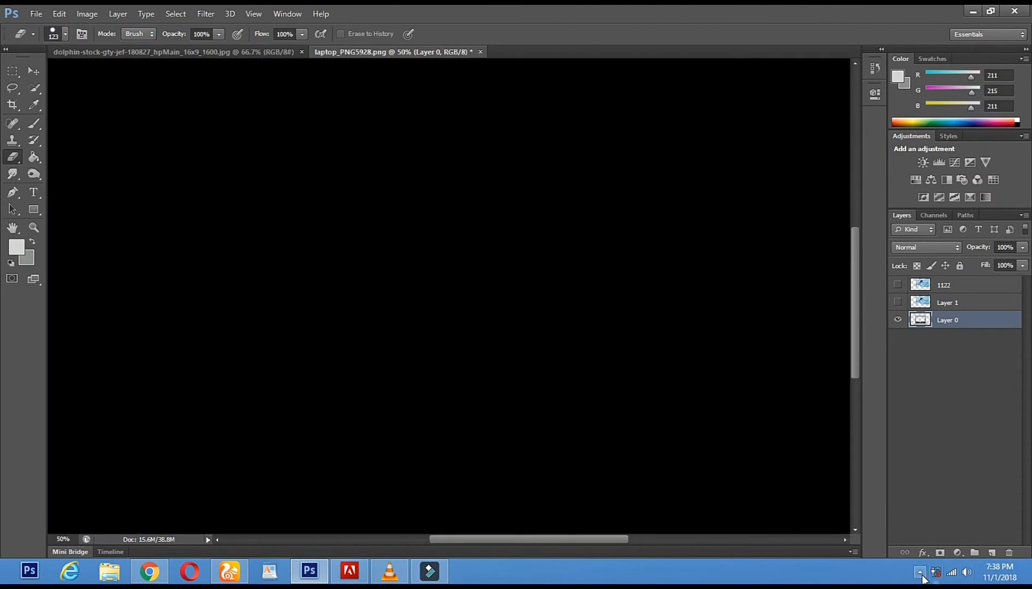
pyautogui.click(922, 574)
pyautogui.rightClick(916, 508)
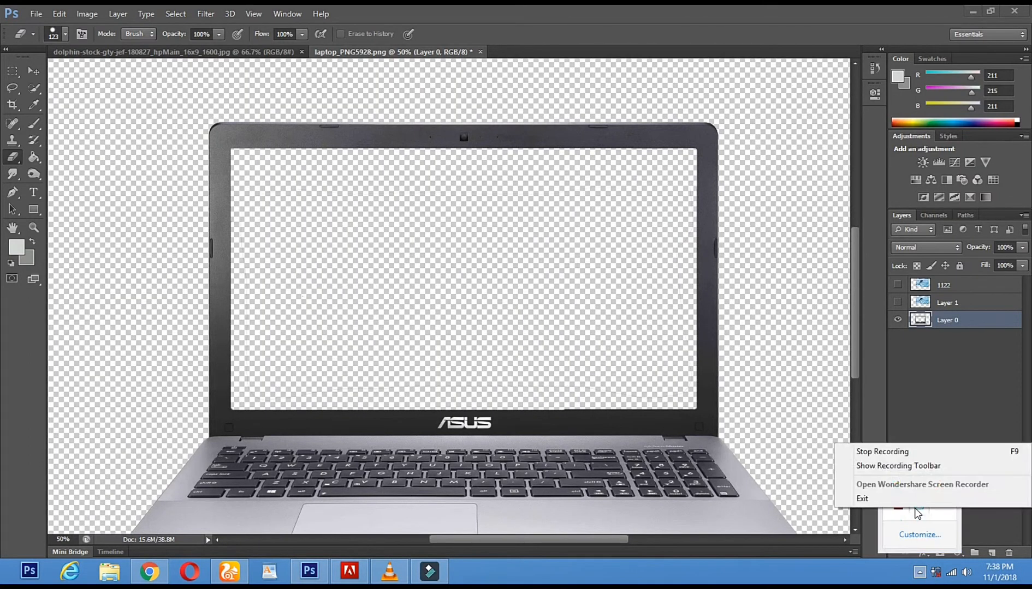
pyautogui.click(839, 415)
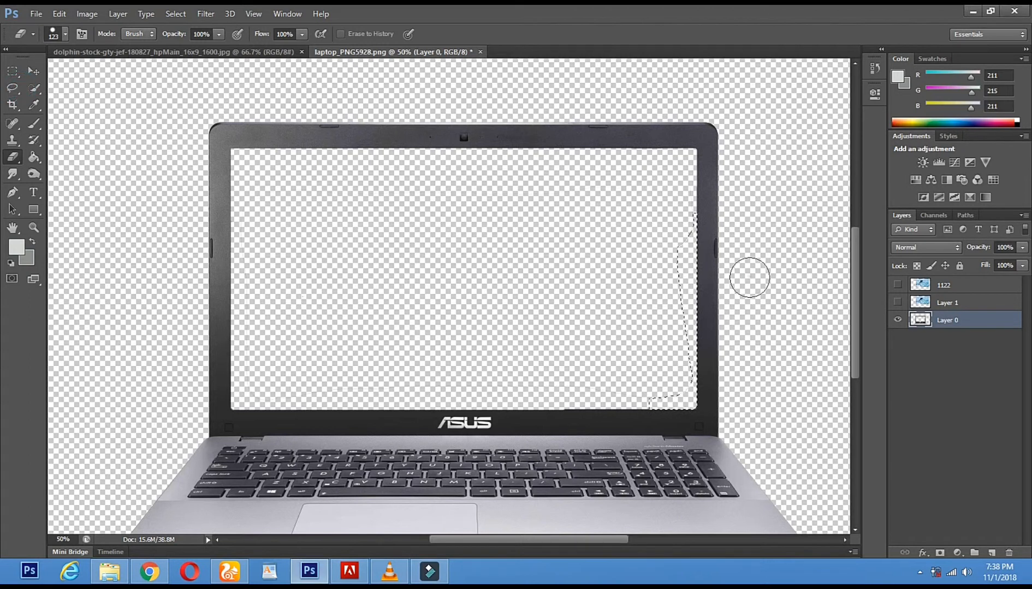
# With the selection cleared, show Layer 1 and move it below the laptop layer, Layer 0
pyautogui.click(12, 88)
pyautogui.click(375, 206)
pyautogui.click(897, 303)
pyautogui.click(897, 303)
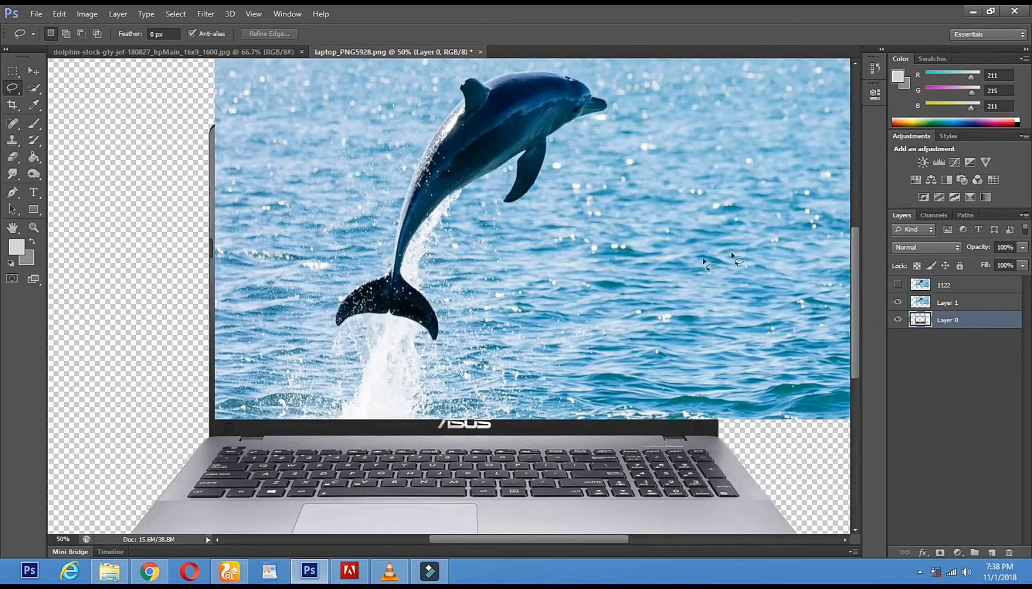
pyautogui.scroll(2, 797, 301)
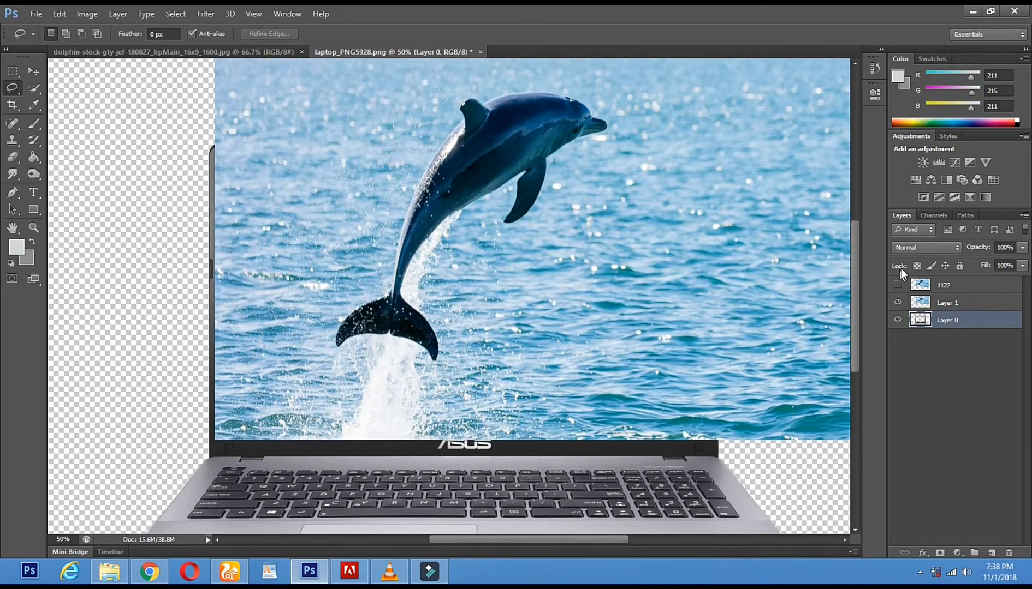
pyautogui.moveTo(952, 303); pyautogui.dragTo(967, 328)
pyautogui.click(958, 303)
pyautogui.moveTo(966, 300); pyautogui.dragTo(971, 328)
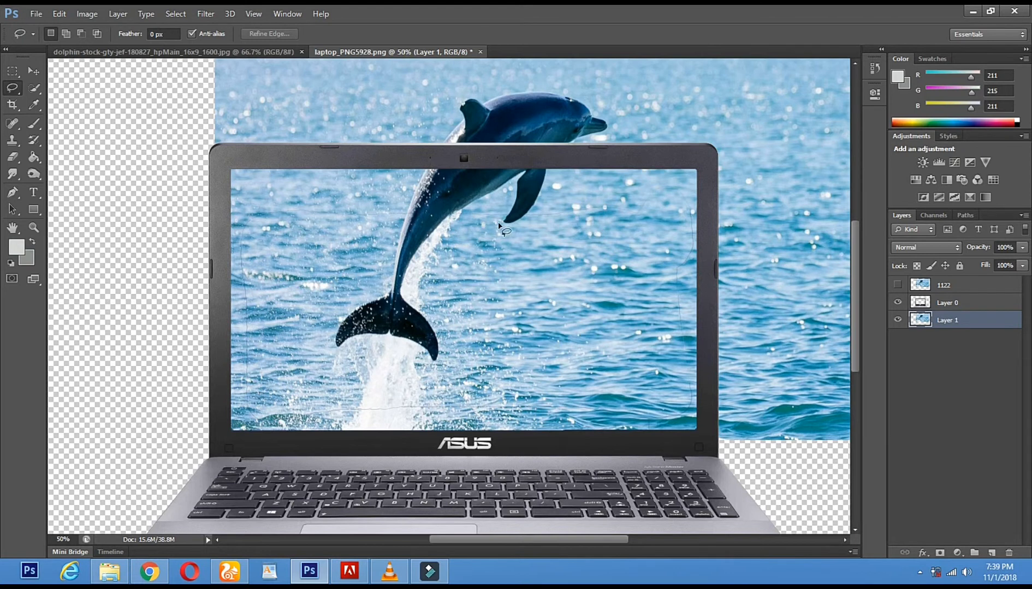
# Erase all of Layer 1 outside the laptop frame with the Eraser at 174 px, leaving only the picture inside the screen
pyautogui.click(33, 227)
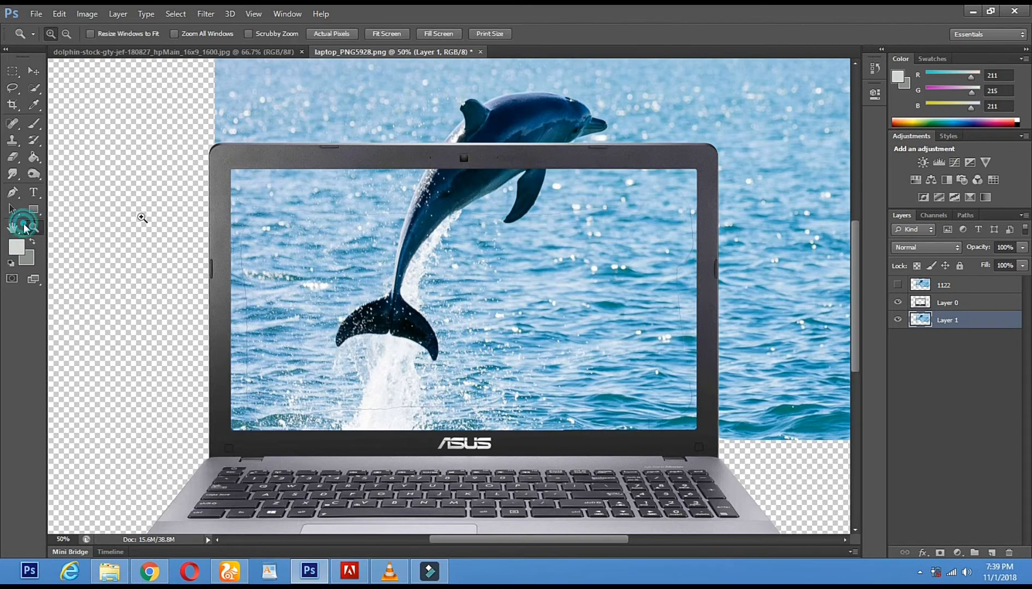
pyautogui.keyDown('alt'); pyautogui.click(549, 197); pyautogui.keyUp('alt')
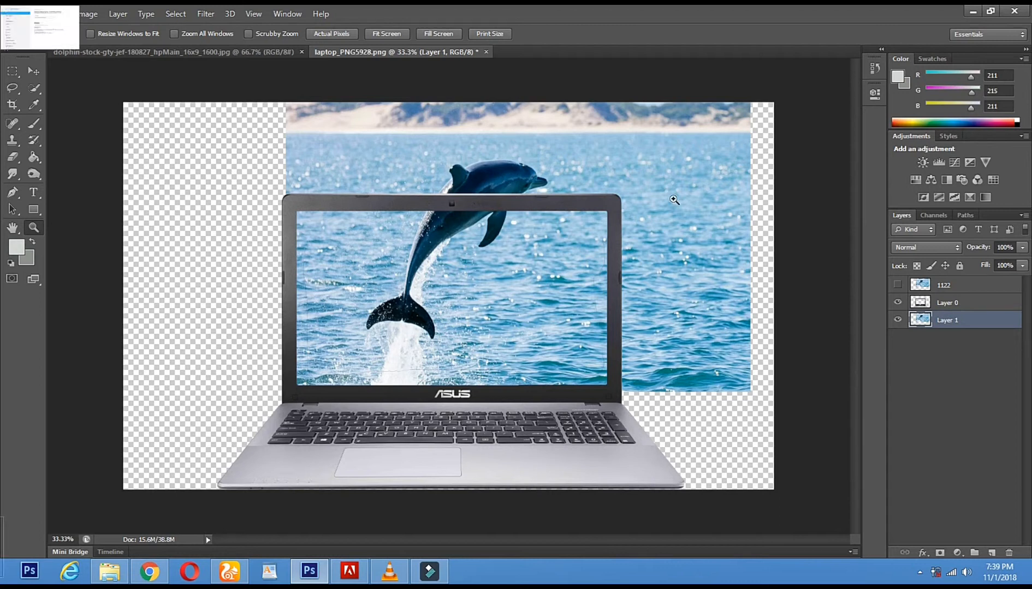
pyautogui.click(14, 156)
pyautogui.rightClick(456, 225)
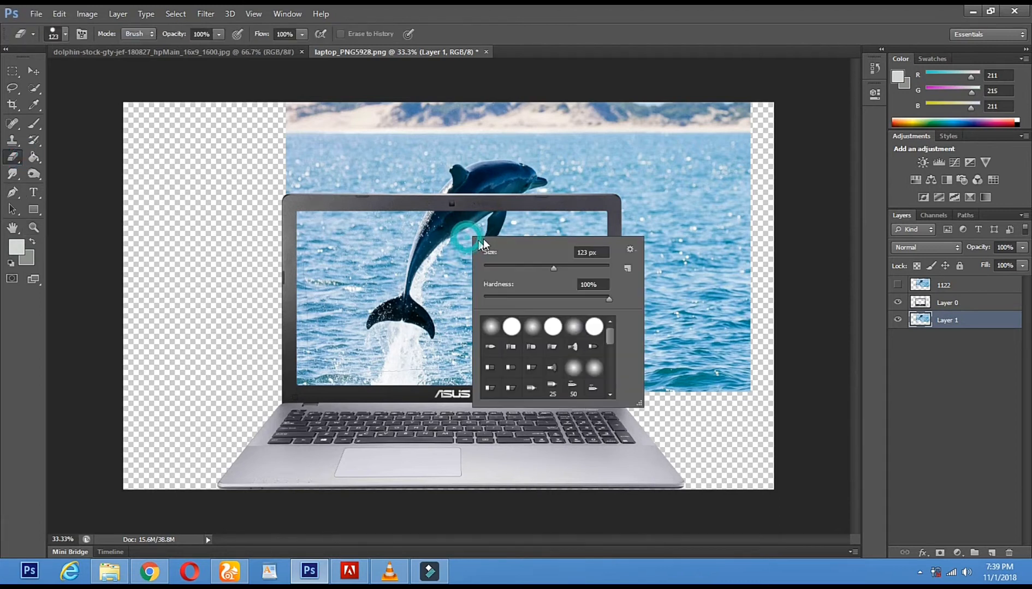
pyautogui.rightClick(409, 161)
pyautogui.click(505, 190)
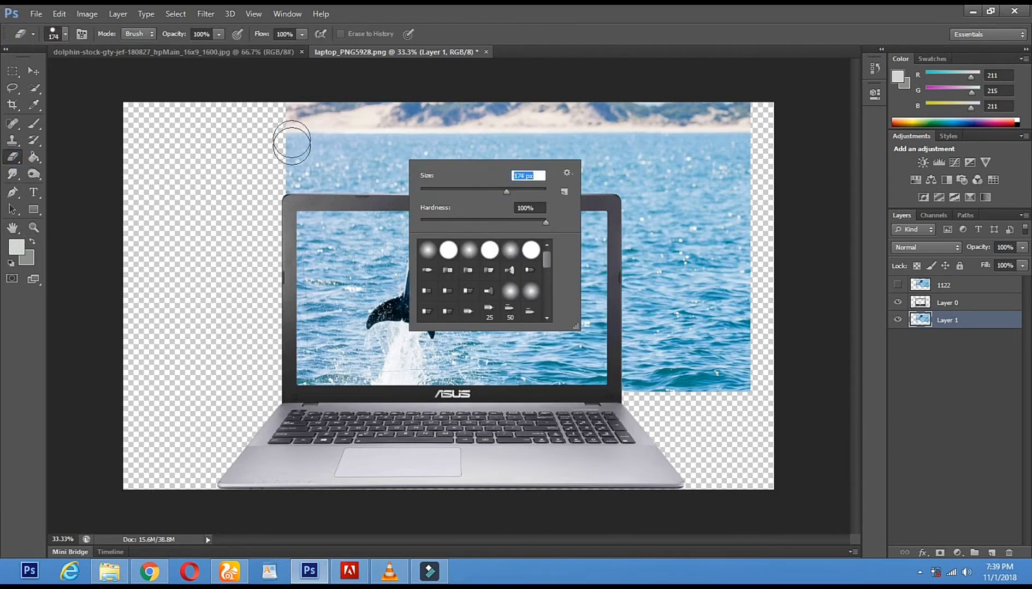
pyautogui.moveTo(272, 111)
pyautogui.mouseDown()
pyautogui.moveTo(231, 127)
pyautogui.moveTo(315, 137)
pyautogui.mouseUp()
pyautogui.moveTo(282, 175)
pyautogui.mouseDown()
pyautogui.moveTo(615, 180)
pyautogui.moveTo(636, 255)
pyautogui.mouseUp()
pyautogui.moveTo(642, 315)
pyautogui.mouseDown()
pyautogui.moveTo(642, 388)
pyautogui.moveTo(635, 375)
pyautogui.moveTo(633, 349)
pyautogui.moveTo(667, 376)
pyautogui.mouseUp()
pyautogui.moveTo(660, 77)
pyautogui.mouseDown()
pyautogui.moveTo(704, 126)
pyautogui.moveTo(703, 152)
pyautogui.moveTo(744, 270)
pyautogui.moveTo(748, 392)
pyautogui.moveTo(654, 230)
pyautogui.moveTo(642, 104)
pyautogui.moveTo(700, 116)
pyautogui.mouseUp()
pyautogui.moveTo(418, 101)
pyautogui.mouseDown()
pyautogui.moveTo(671, 99)
pyautogui.moveTo(568, 132)
pyautogui.moveTo(372, 135)
pyautogui.moveTo(262, 151)
pyautogui.mouseUp()
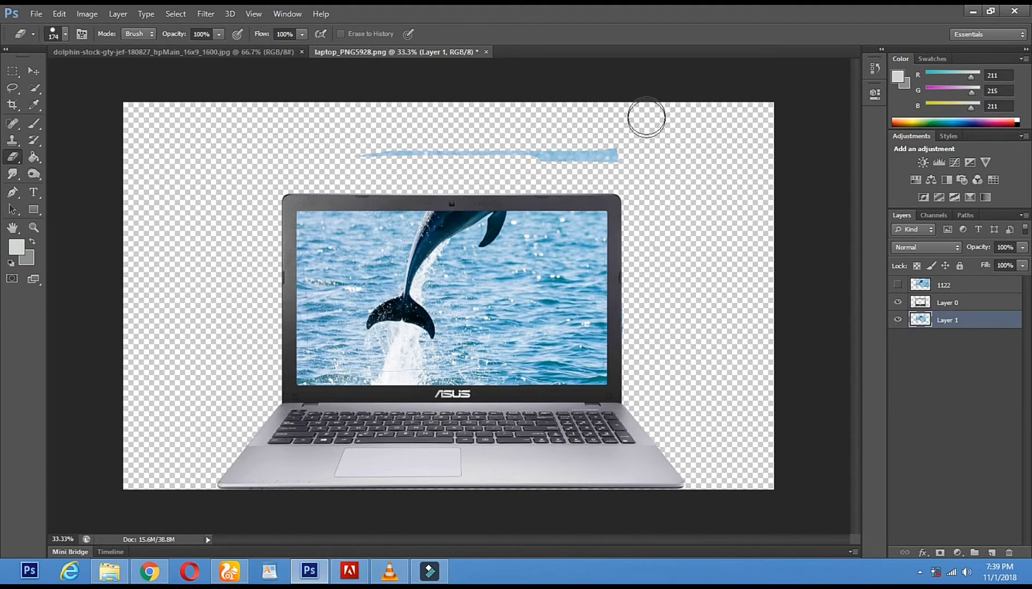
pyautogui.moveTo(636, 147)
pyautogui.mouseDown()
pyautogui.moveTo(360, 149)
pyautogui.moveTo(650, 149)
pyautogui.mouseUp()
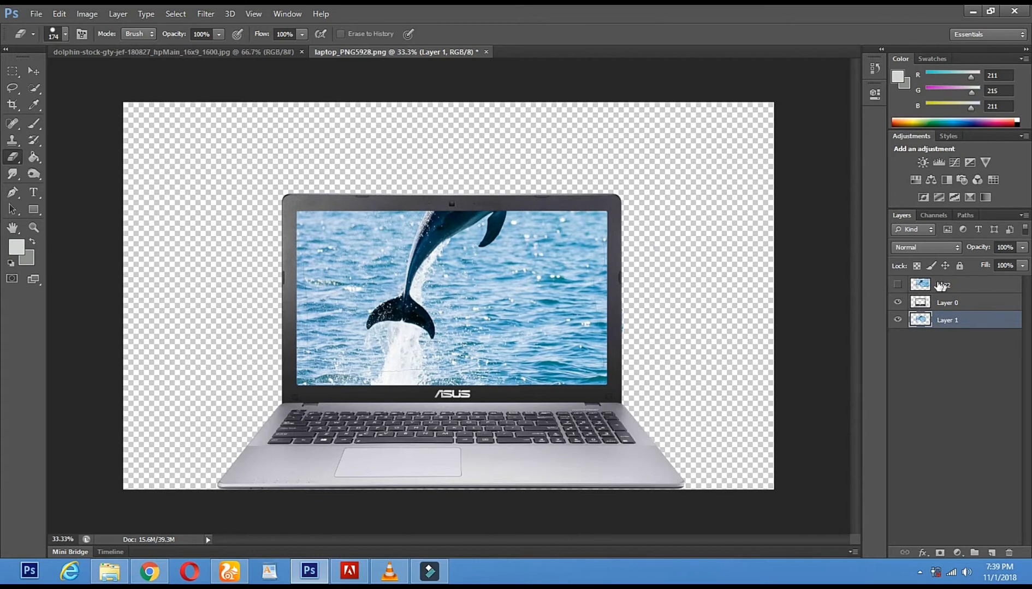
# Show and activate layer 1122, and erase its water over the laptop's upper-left corner with the 174 px Eraser
pyautogui.click(898, 285)
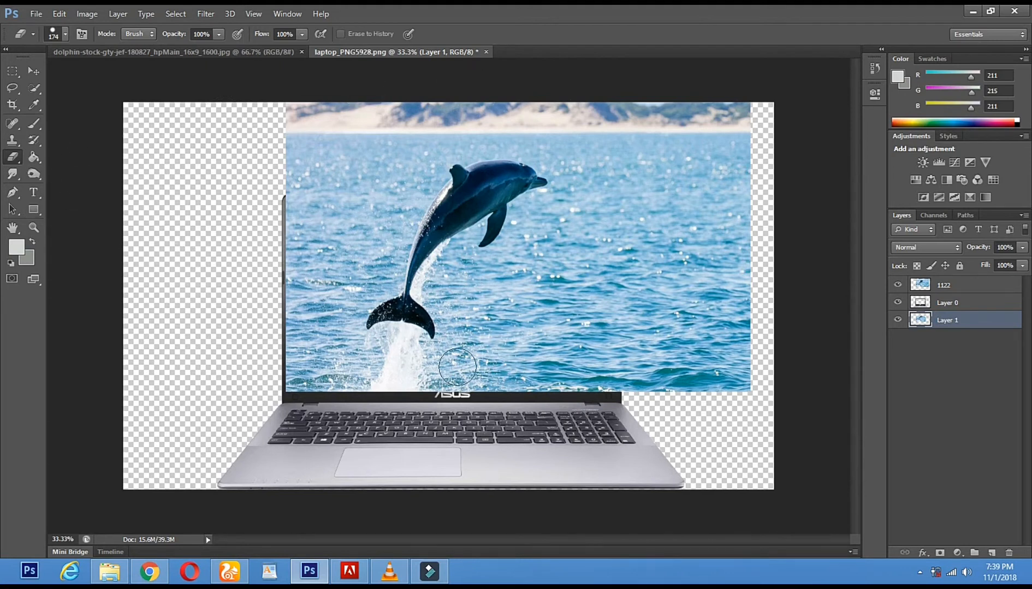
pyautogui.moveTo(283, 388); pyautogui.dragTo(712, 381)
pyautogui.click(955, 286)
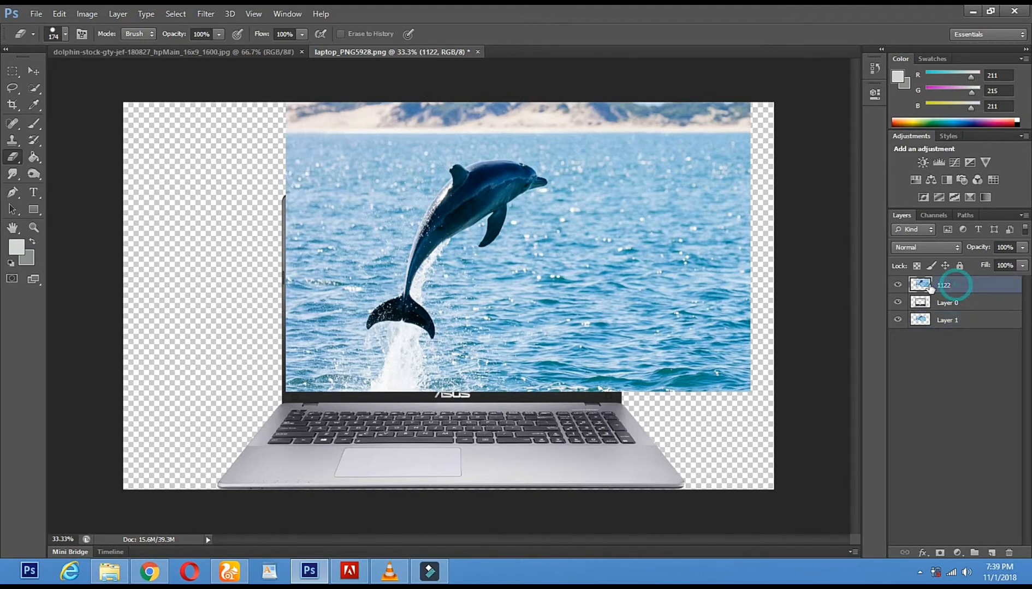
pyautogui.moveTo(255, 169)
pyautogui.mouseDown()
pyautogui.moveTo(309, 169)
pyautogui.moveTo(300, 182)
pyautogui.moveTo(379, 181)
pyautogui.moveTo(294, 196)
pyautogui.moveTo(354, 195)
pyautogui.moveTo(291, 212)
pyautogui.mouseUp()
pyautogui.moveTo(375, 201); pyautogui.dragTo(377, 224)
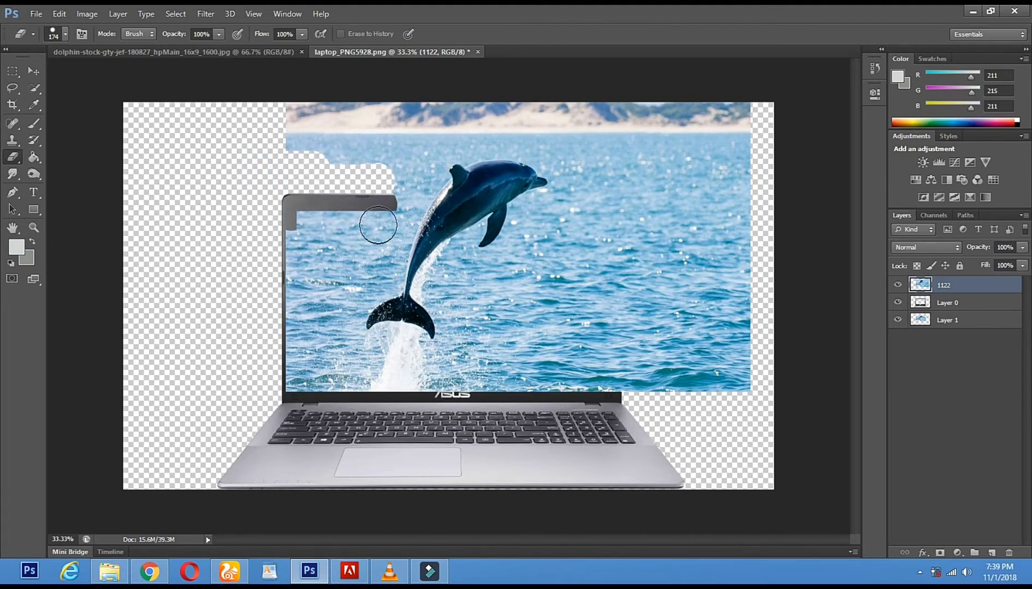
# Erase layer 1122's water over the laptop's upper frame as far as the dolphin's back, with the Eraser at 50 px
pyautogui.click(32, 228)
pyautogui.click(506, 146)
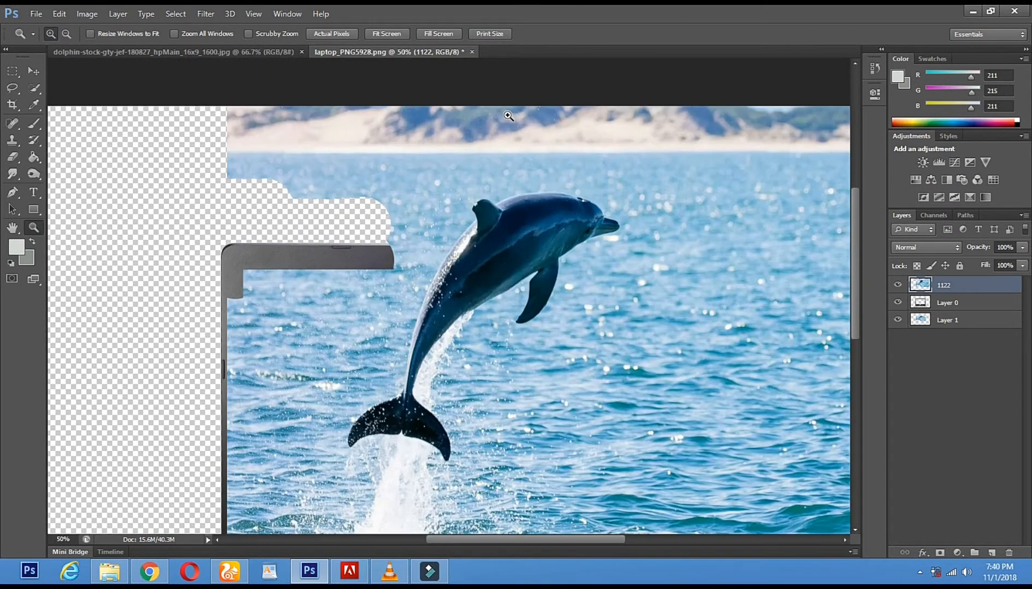
pyautogui.click(508, 116)
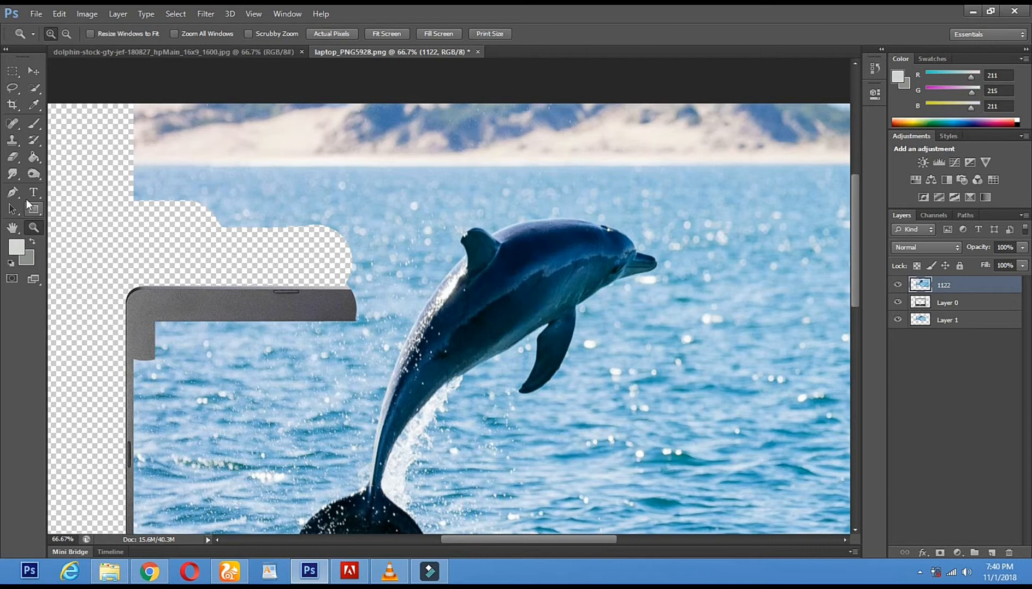
pyautogui.click(12, 158)
pyautogui.rightClick(407, 214)
pyautogui.moveTo(481, 247); pyautogui.dragTo(455, 247)
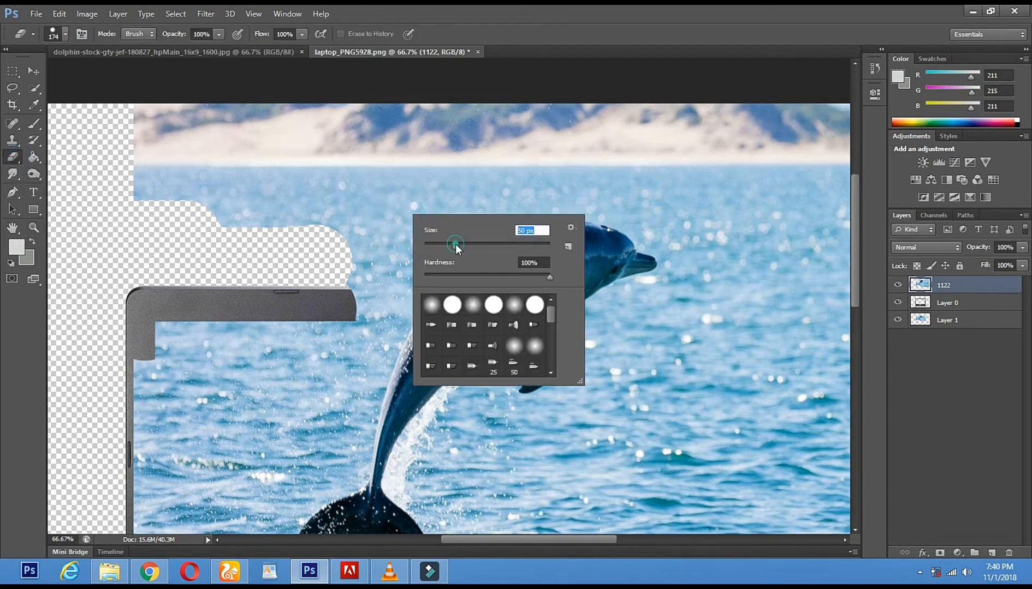
pyautogui.press('Return')
pyautogui.moveTo(341, 308); pyautogui.dragTo(386, 311)
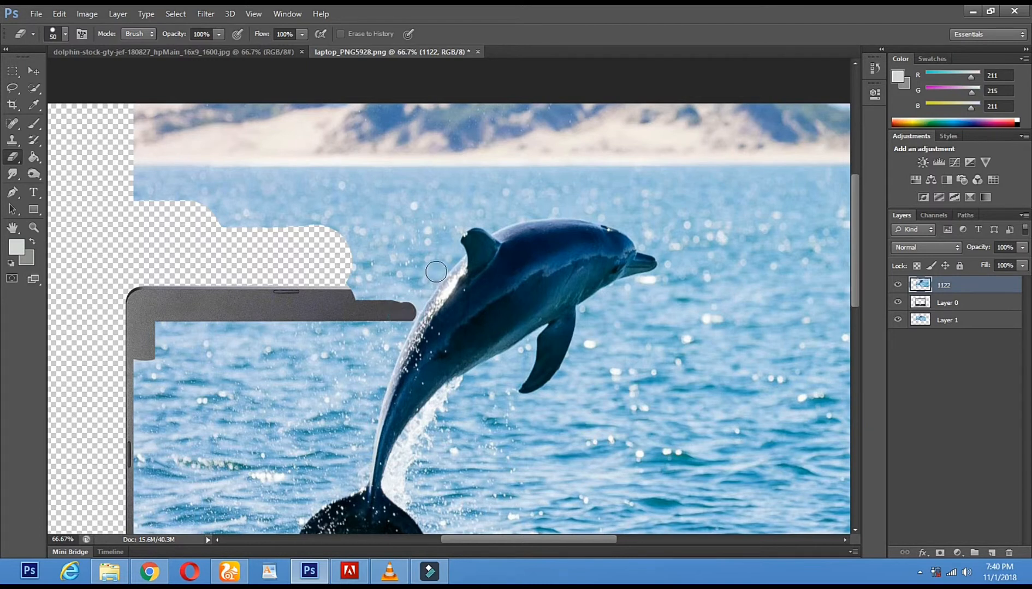
pyautogui.moveTo(435, 270); pyautogui.dragTo(442, 263)
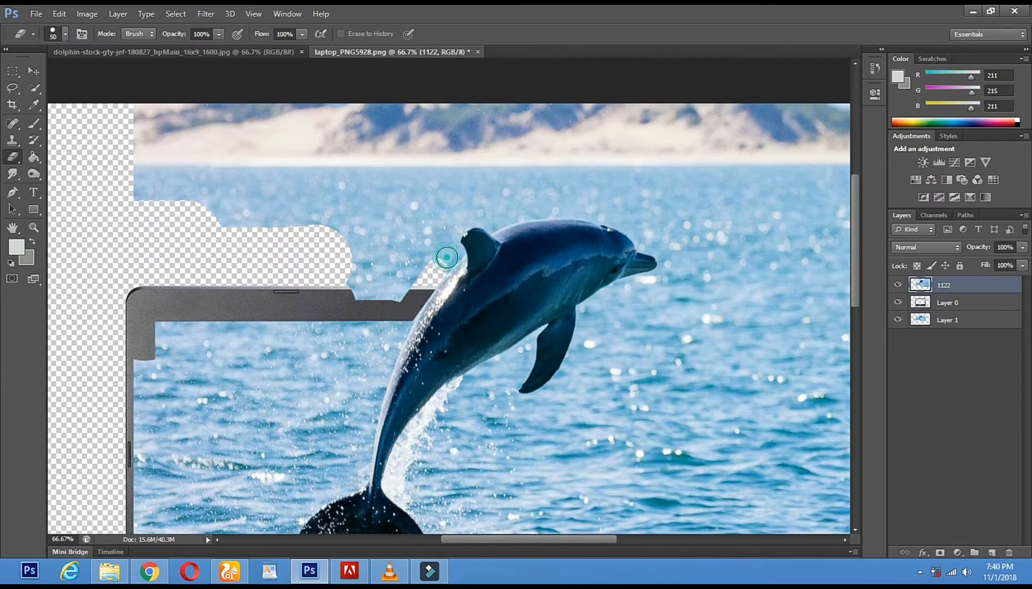
pyautogui.click(452, 253)
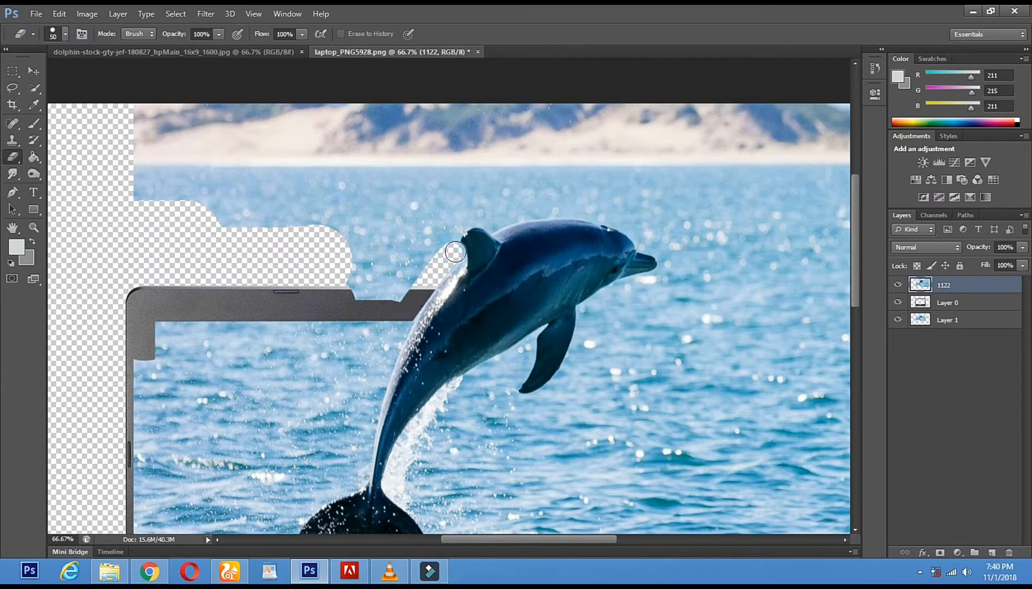
pyautogui.click(34, 88)
pyautogui.click(538, 205)
pyautogui.moveTo(576, 203); pyautogui.dragTo(586, 210)
pyautogui.hotkey('ctrl', 'd')
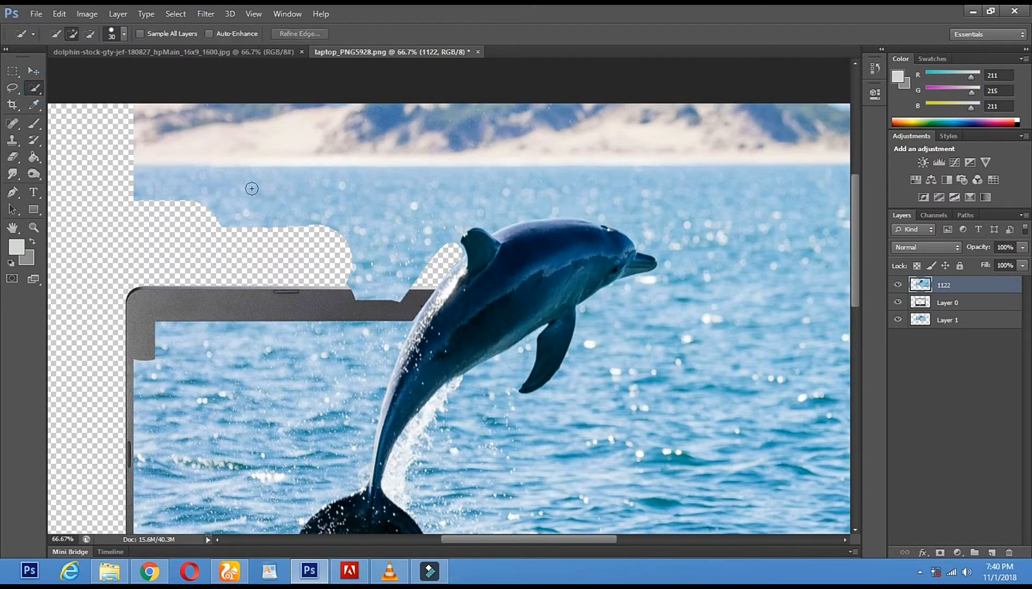
# Erase the water on layer 1122 around the dolphin's dorsal fin and along its back to the head with the 50 px Eraser
pyautogui.click(34, 228)
pyautogui.click(595, 201)
pyautogui.click(12, 156)
pyautogui.moveTo(306, 341)
pyautogui.mouseDown()
pyautogui.moveTo(246, 330)
pyautogui.moveTo(183, 333)
pyautogui.moveTo(260, 334)
pyautogui.moveTo(249, 351)
pyautogui.moveTo(327, 296)
pyautogui.moveTo(384, 279)
pyautogui.moveTo(375, 254)
pyautogui.moveTo(395, 232)
pyautogui.moveTo(439, 234)
pyautogui.moveTo(473, 219)
pyautogui.mouseUp()
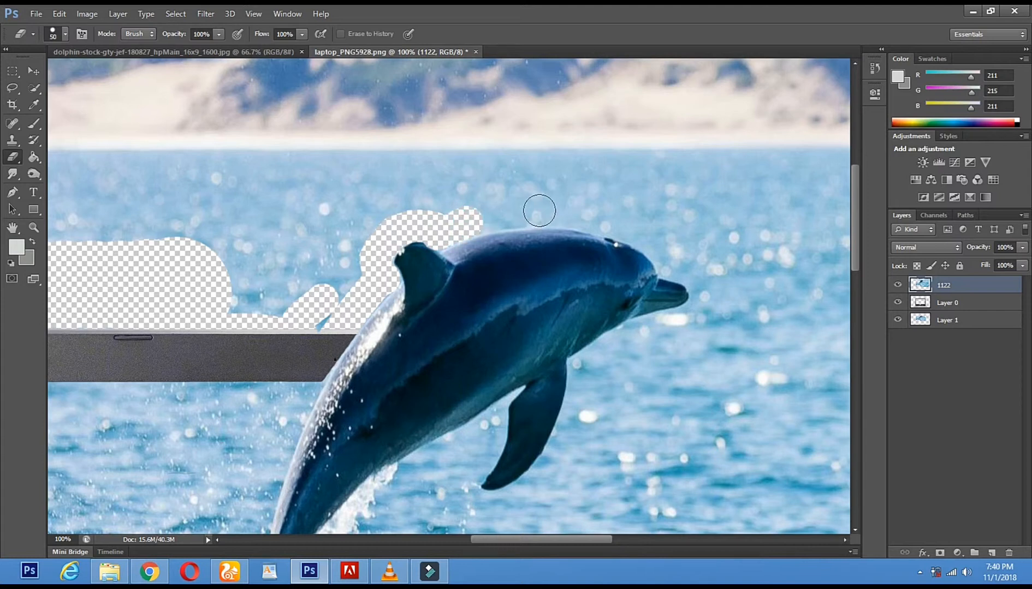
pyautogui.moveTo(539, 211); pyautogui.dragTo(663, 244)
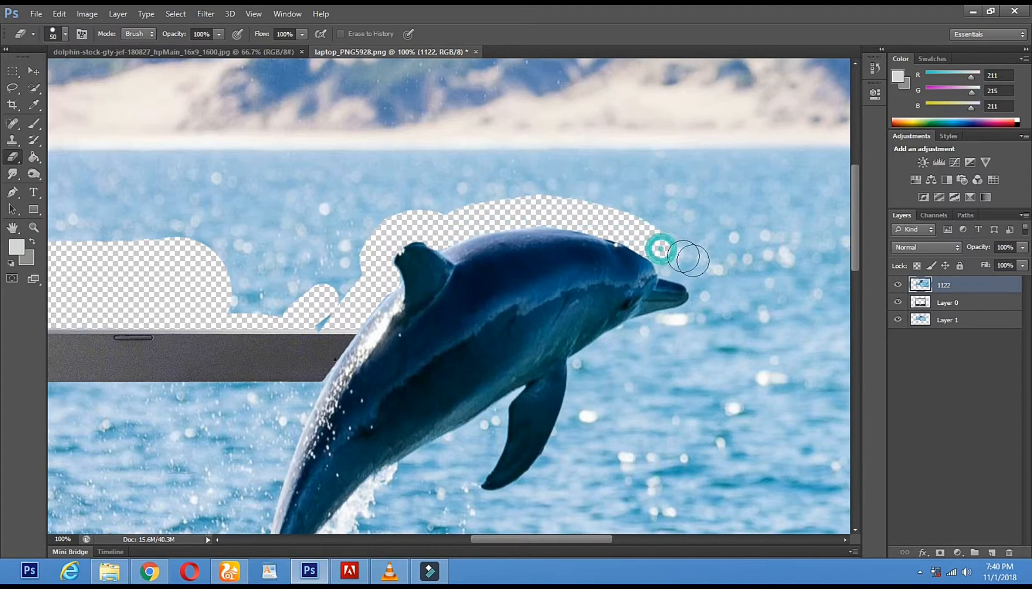
# Reduce the Eraser to 21 px and erase the water closely around the dolphin's beak on layer 1122
pyautogui.moveTo(740, 265)
pyautogui.mouseDown()
pyautogui.moveTo(612, 250)
pyautogui.moveTo(644, 278)
pyautogui.mouseUp()
pyautogui.rightClick(605, 267)
pyautogui.click(532, 250)
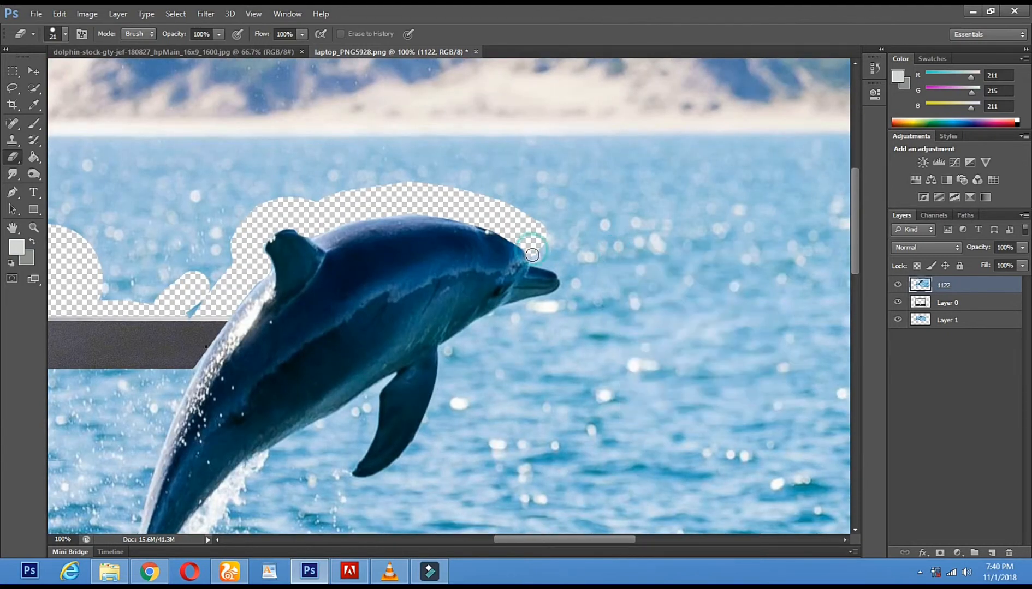
pyautogui.moveTo(532, 256)
pyautogui.mouseDown()
pyautogui.moveTo(565, 270)
pyautogui.moveTo(558, 294)
pyautogui.mouseUp()
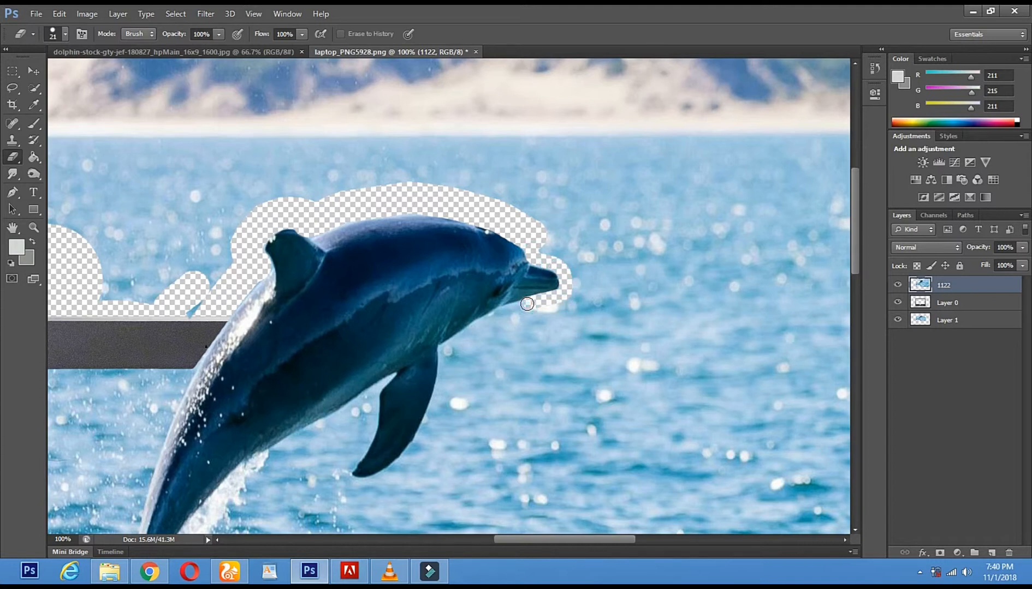
# Erase layer 1122's water under the dolphin's beak and chest, and widen the cleared band around its head and back with the Eraser at 57 px
pyautogui.moveTo(501, 314); pyautogui.dragTo(469, 330)
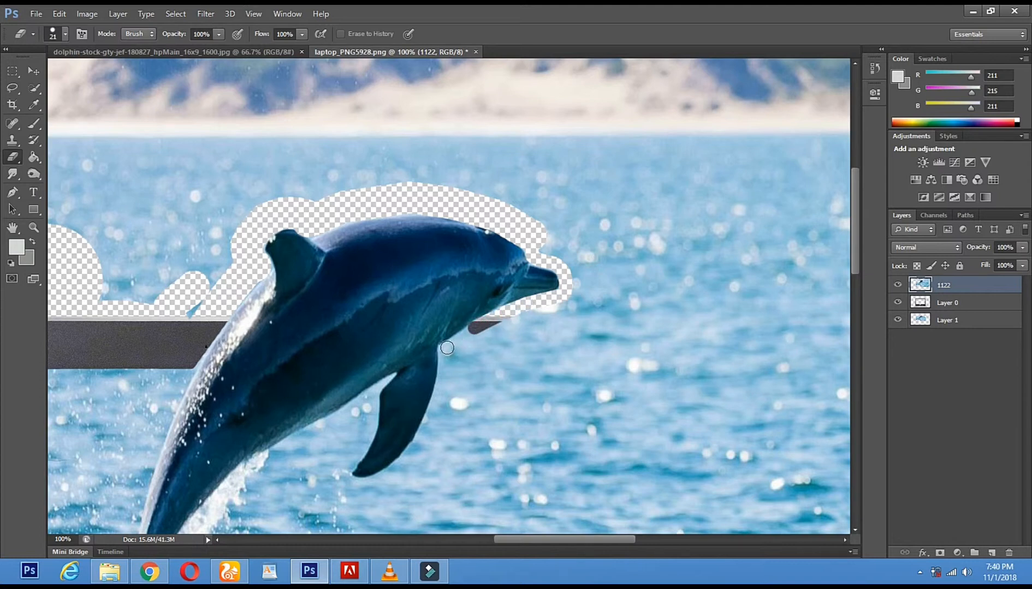
pyautogui.click(445, 349)
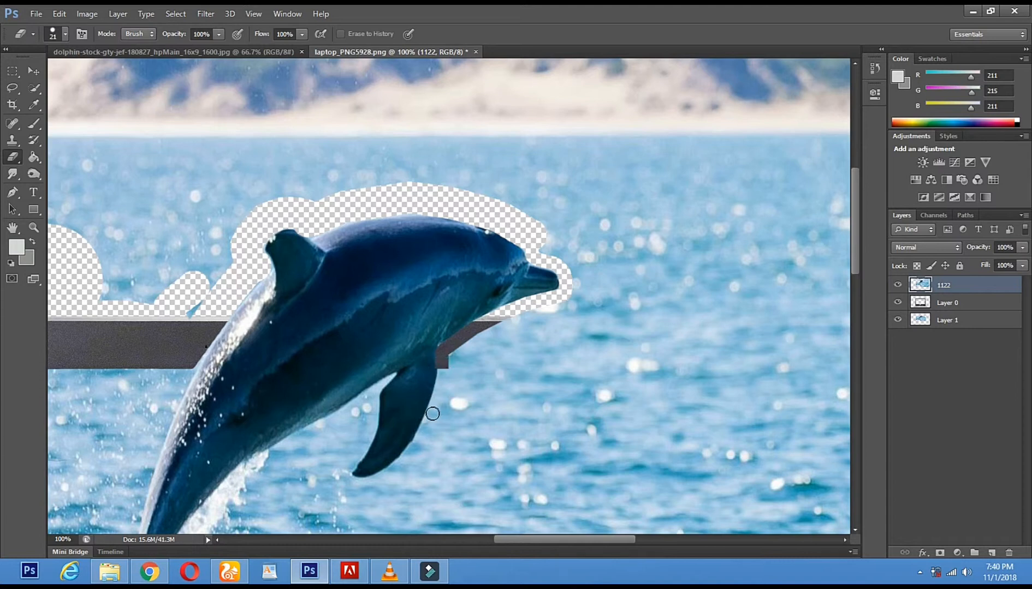
pyautogui.rightClick(540, 390)
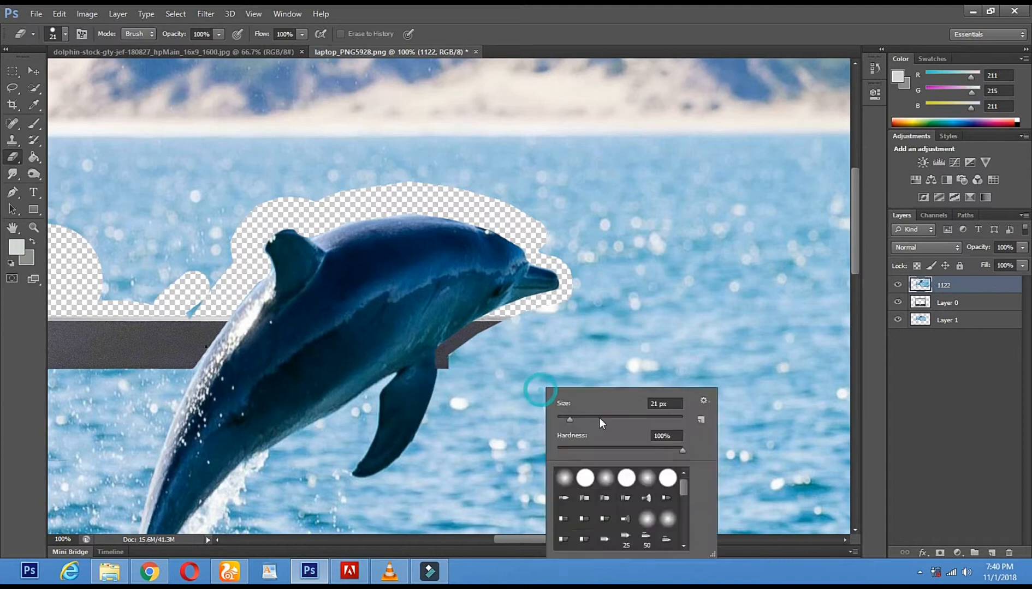
pyautogui.moveTo(456, 376)
pyautogui.mouseDown()
pyautogui.moveTo(472, 345)
pyautogui.moveTo(589, 288)
pyautogui.moveTo(548, 226)
pyautogui.moveTo(449, 181)
pyautogui.moveTo(287, 180)
pyautogui.moveTo(214, 238)
pyautogui.mouseUp()
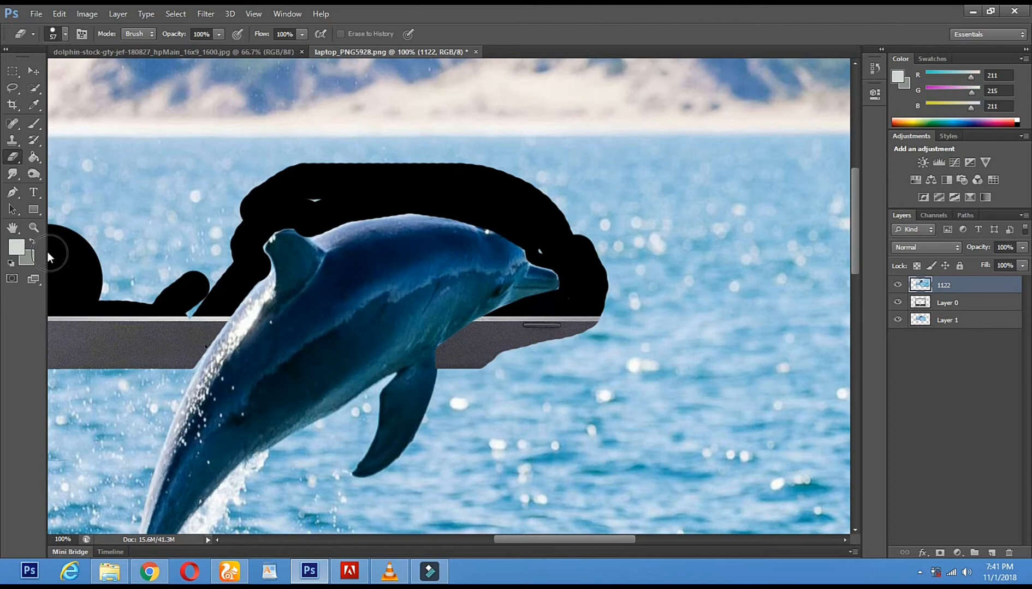
# Erase a spot of layer 1122's water beyond the dolphin's beak with the Eraser at 139 px, and enlarge the Eraser to 267 px
pyautogui.click(33, 228)
pyautogui.keyDown('alt'); pyautogui.click(302, 260); pyautogui.keyUp('alt')
pyautogui.keyDown('alt'); pyautogui.click(305, 264); pyautogui.keyUp('alt')
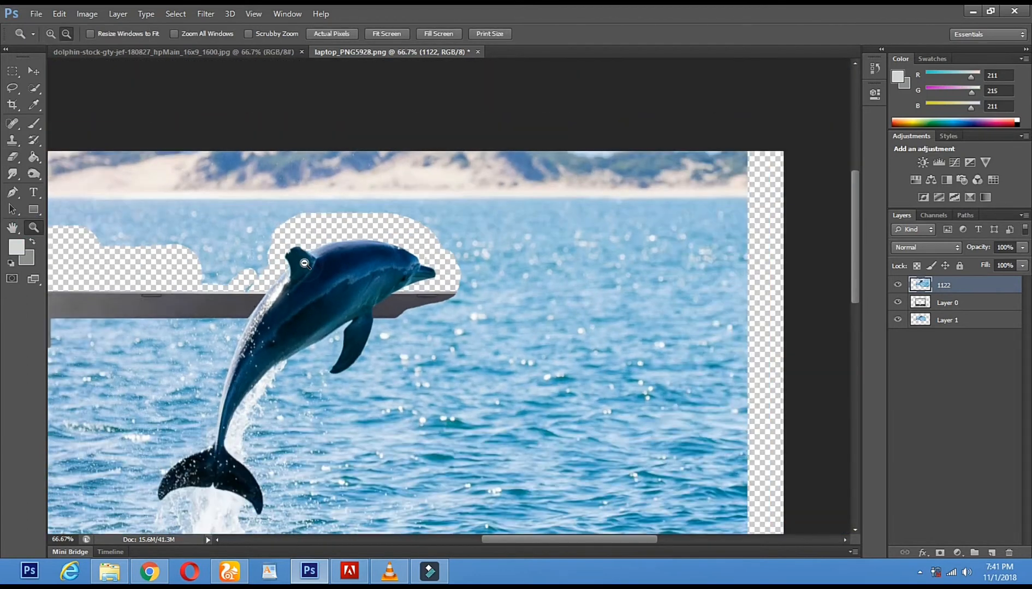
pyautogui.keyDown('alt'); pyautogui.click(313, 271); pyautogui.keyUp('alt')
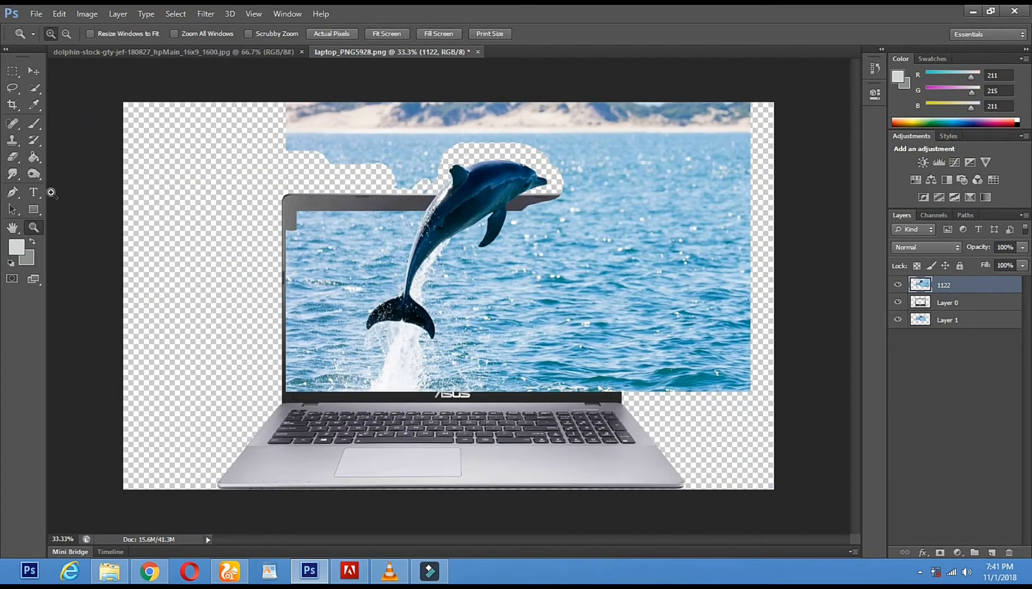
pyautogui.click(12, 156)
pyautogui.rightClick(536, 225)
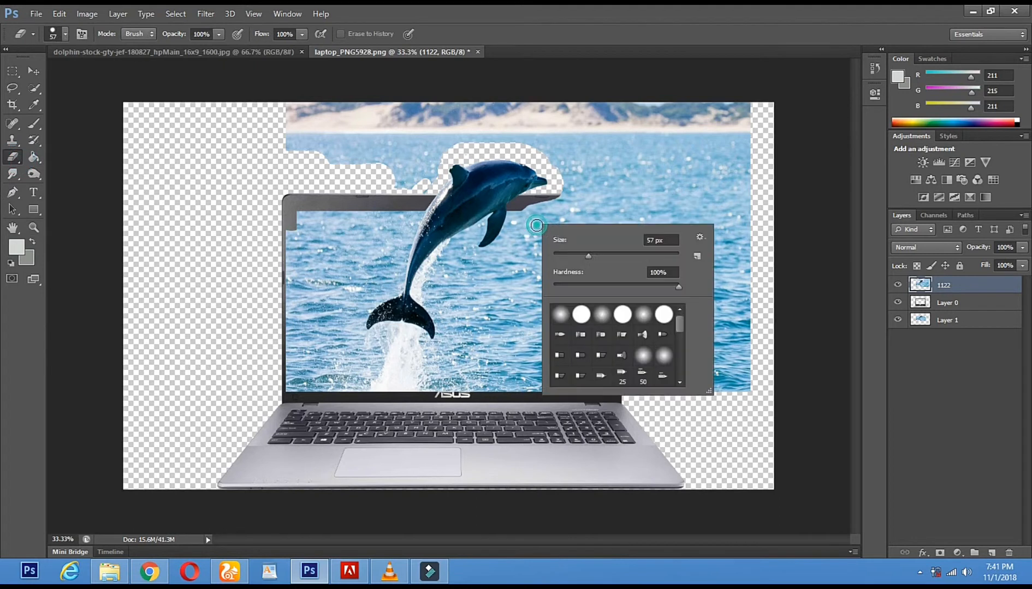
pyautogui.click(628, 255)
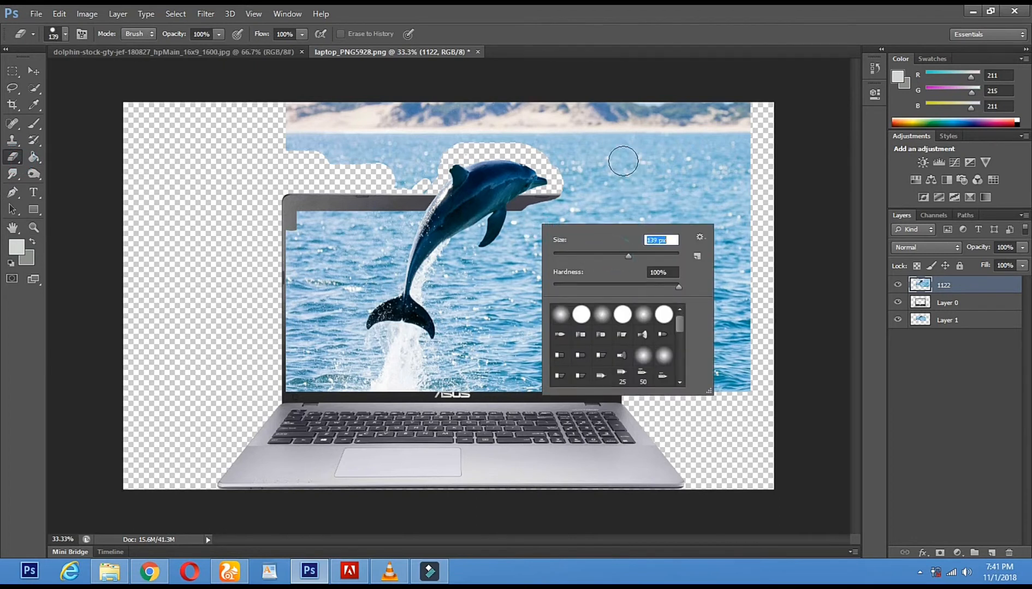
pyautogui.click(622, 161)
pyautogui.rightClick(613, 242)
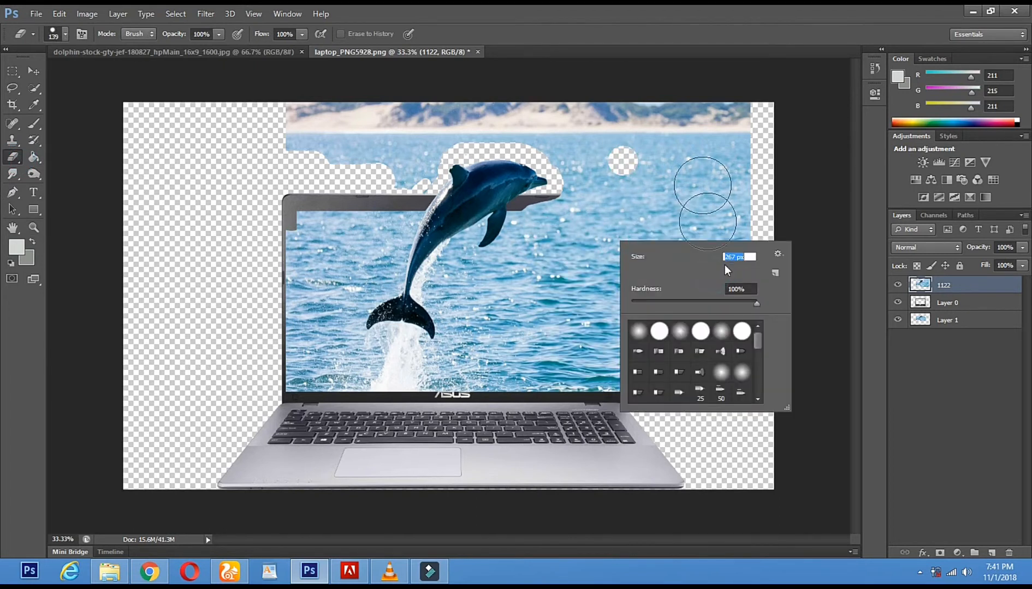
# Try to erase layer 1122's water beside the laptop's right edge and across the bottom of its screen with the 267 px Eraser
pyautogui.moveTo(726, 104)
pyautogui.mouseDown()
pyautogui.moveTo(732, 378)
pyautogui.moveTo(706, 138)
pyautogui.moveTo(689, 382)
pyautogui.mouseUp()
pyautogui.moveTo(543, 386)
pyautogui.mouseDown()
pyautogui.moveTo(523, 377)
pyautogui.moveTo(672, 347)
pyautogui.moveTo(427, 348)
pyautogui.mouseUp()
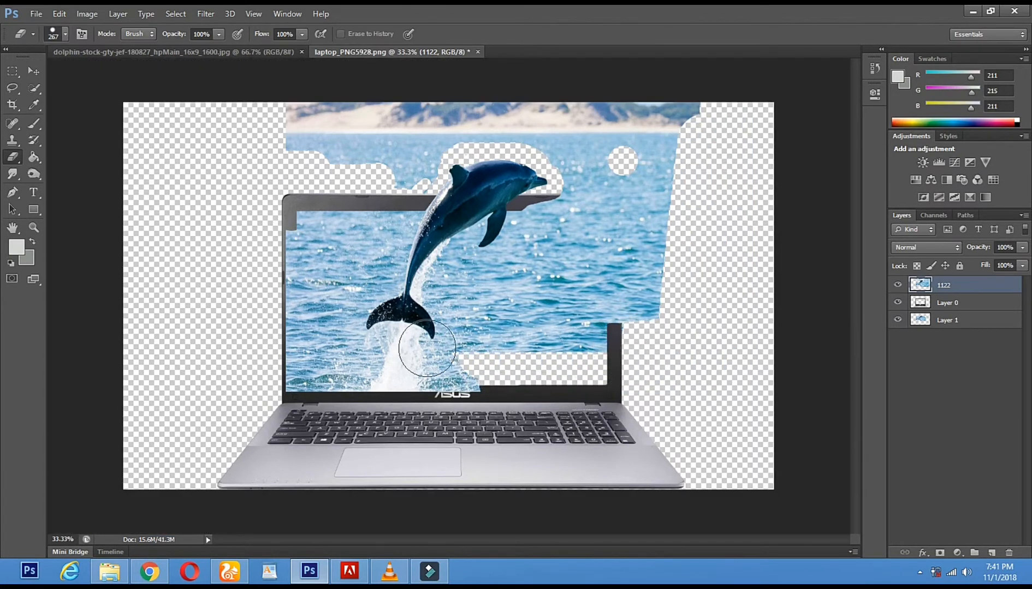
pyautogui.moveTo(640, 311); pyautogui.dragTo(667, 304)
pyautogui.moveTo(430, 352); pyautogui.dragTo(293, 359)
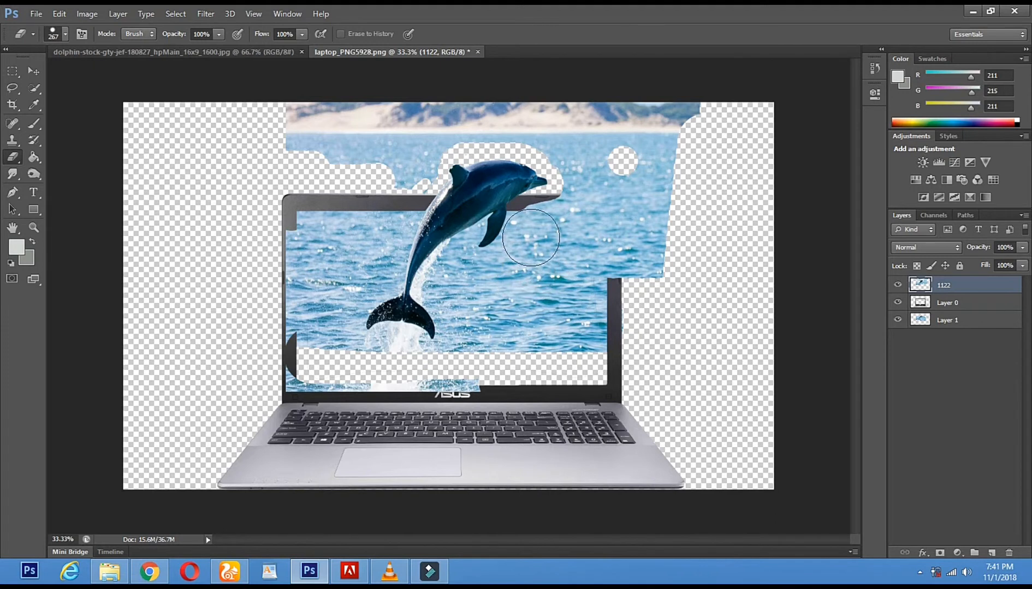
pyautogui.moveTo(540, 360); pyautogui.dragTo(341, 382)
# Undo the eraser strokes beside the laptop and across the bottom of its screen
pyautogui.hotkey('ctrl', 'z')
pyautogui.hotkey('ctrl', 'z')
pyautogui.hotkey('ctrl', 'z')
pyautogui.hotkey('ctrl', 'alt', 'z')
pyautogui.hotkey('ctrl', 'alt', 'z')
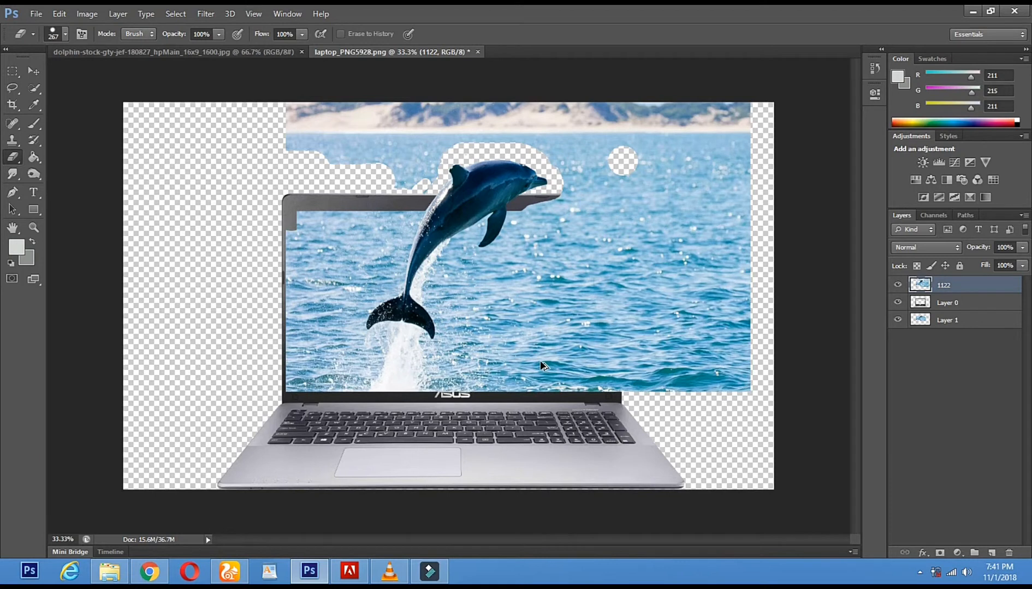
# Erase layer 1122's background above the laptop and around the dolphin, undoing the stroke that removes the dolphin's upper body
pyautogui.moveTo(588, 164)
pyautogui.mouseDown()
pyautogui.moveTo(577, 231)
pyautogui.moveTo(553, 221)
pyautogui.moveTo(649, 143)
pyautogui.moveTo(638, 124)
pyautogui.moveTo(627, 123)
pyautogui.moveTo(629, 165)
pyautogui.moveTo(518, 120)
pyautogui.moveTo(443, 129)
pyautogui.moveTo(412, 167)
pyautogui.moveTo(223, 133)
pyautogui.moveTo(460, 95)
pyautogui.moveTo(324, 130)
pyautogui.moveTo(703, 97)
pyautogui.moveTo(647, 102)
pyautogui.moveTo(645, 318)
pyautogui.moveTo(608, 303)
pyautogui.moveTo(597, 168)
pyautogui.moveTo(293, 172)
pyautogui.mouseUp()
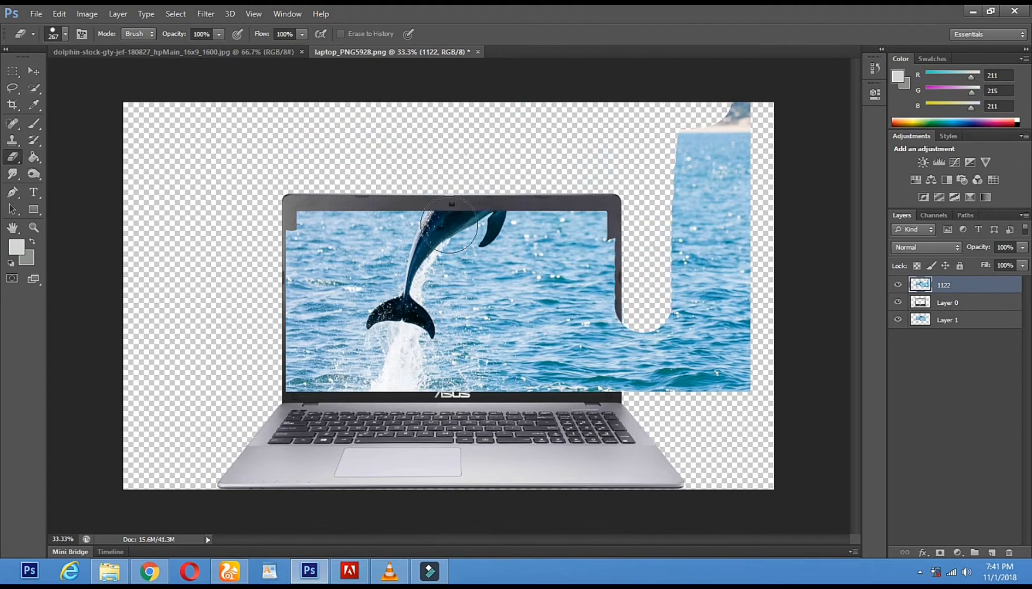
pyautogui.click(58, 15)
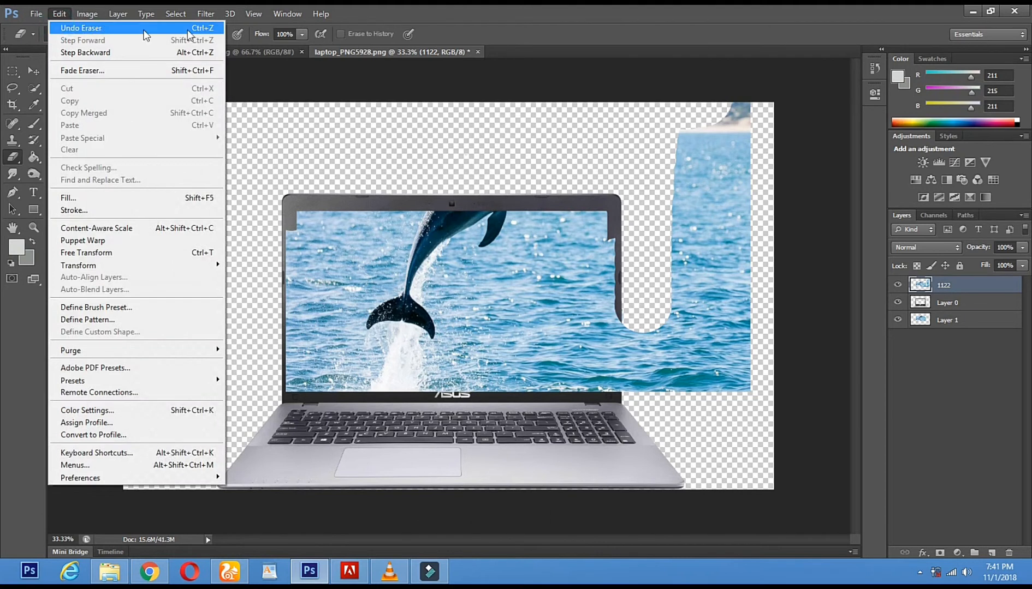
pyautogui.click(200, 31)
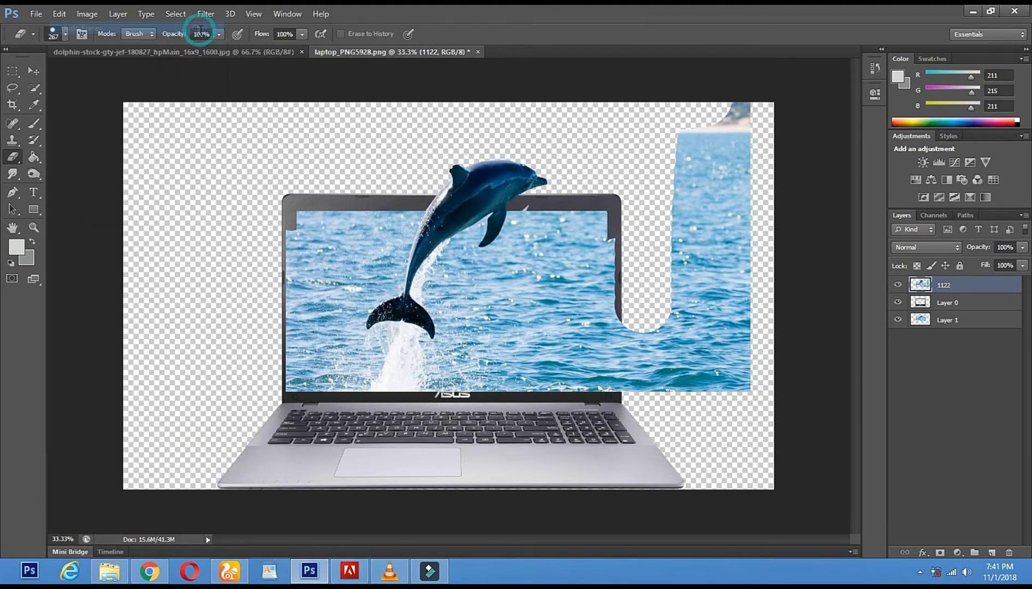
# Erase layer 1122's remaining background beyond the laptop's right frame and over its lower frame with the 267 px Eraser
pyautogui.moveTo(703, 127); pyautogui.dragTo(671, 337)
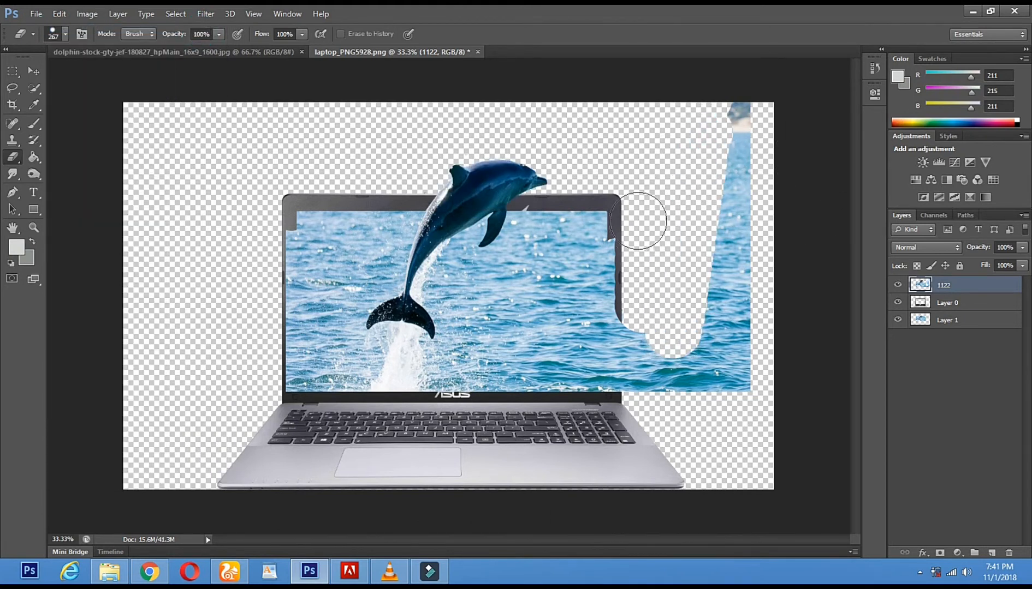
pyautogui.moveTo(636, 207); pyautogui.dragTo(627, 405)
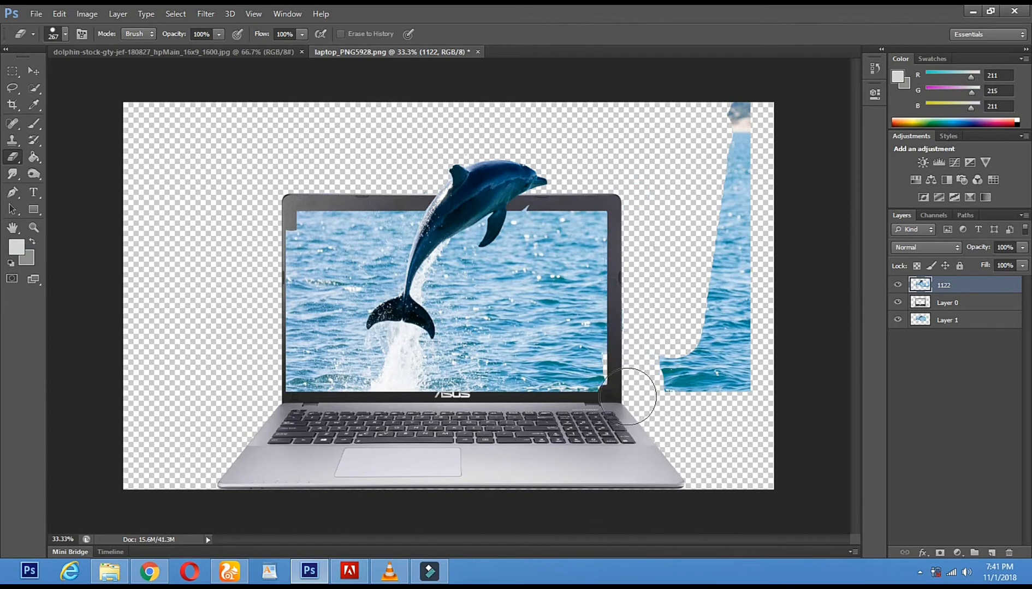
pyautogui.moveTo(741, 93)
pyautogui.mouseDown()
pyautogui.moveTo(741, 241)
pyautogui.moveTo(718, 414)
pyautogui.moveTo(720, 376)
pyautogui.moveTo(703, 334)
pyautogui.moveTo(678, 395)
pyautogui.moveTo(622, 410)
pyautogui.mouseUp()
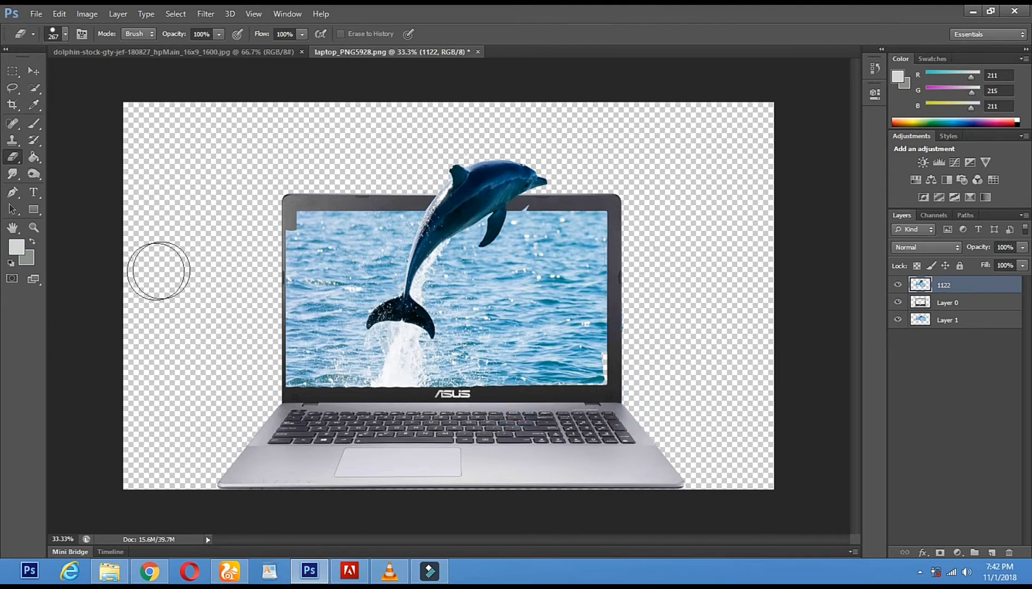
# Erase layer 1122's water over the laptop's left frame and along the bottom edge of its screen
pyautogui.moveTo(267, 215)
pyautogui.mouseDown()
pyautogui.moveTo(272, 341)
pyautogui.moveTo(260, 346)
pyautogui.mouseUp()
pyautogui.moveTo(267, 397); pyautogui.dragTo(265, 398)
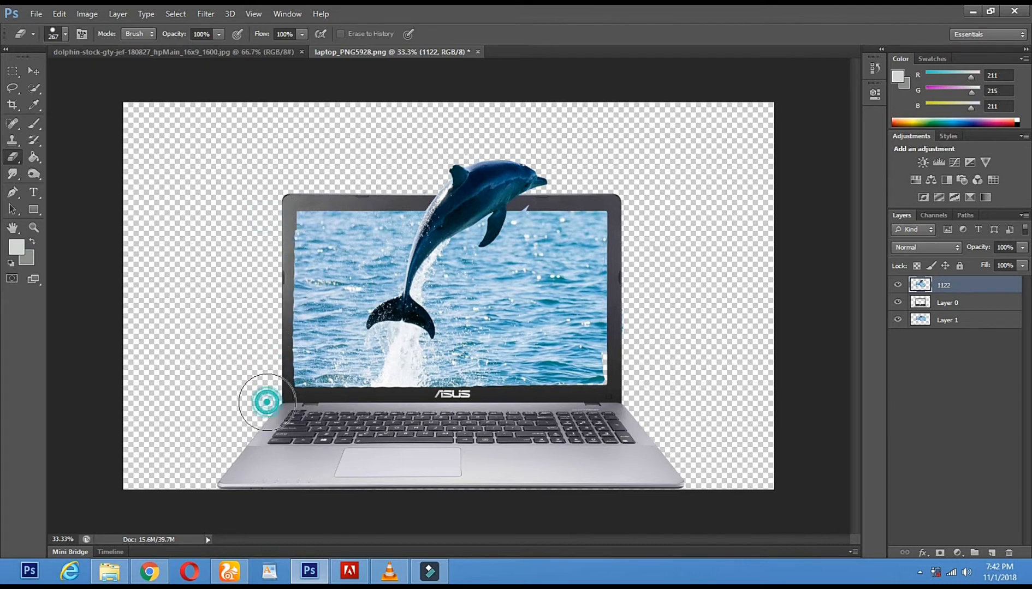
pyautogui.moveTo(281, 281)
pyautogui.mouseDown()
pyautogui.moveTo(284, 351)
pyautogui.moveTo(272, 364)
pyautogui.moveTo(338, 407)
pyautogui.moveTo(295, 409)
pyautogui.moveTo(663, 400)
pyautogui.mouseUp()
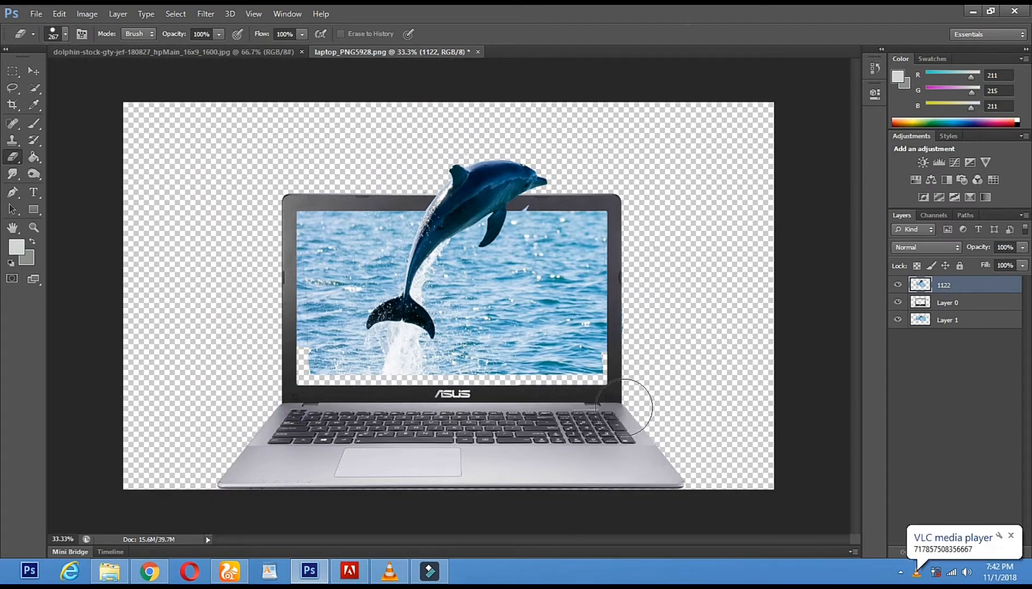
# Activate Layer 1 and switch to the Smudge tool
pyautogui.click(33, 229)
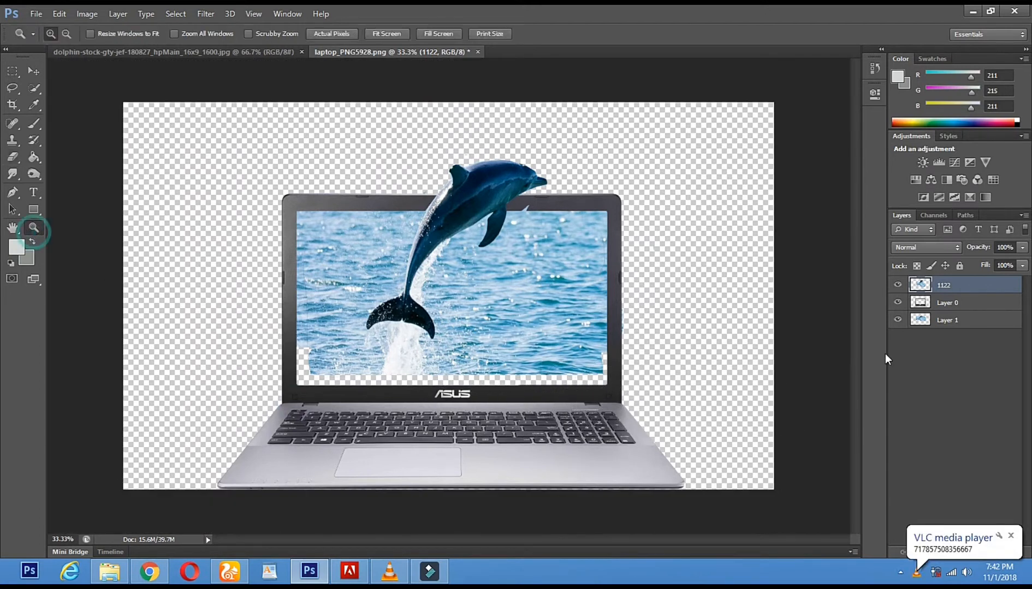
pyautogui.click(949, 319)
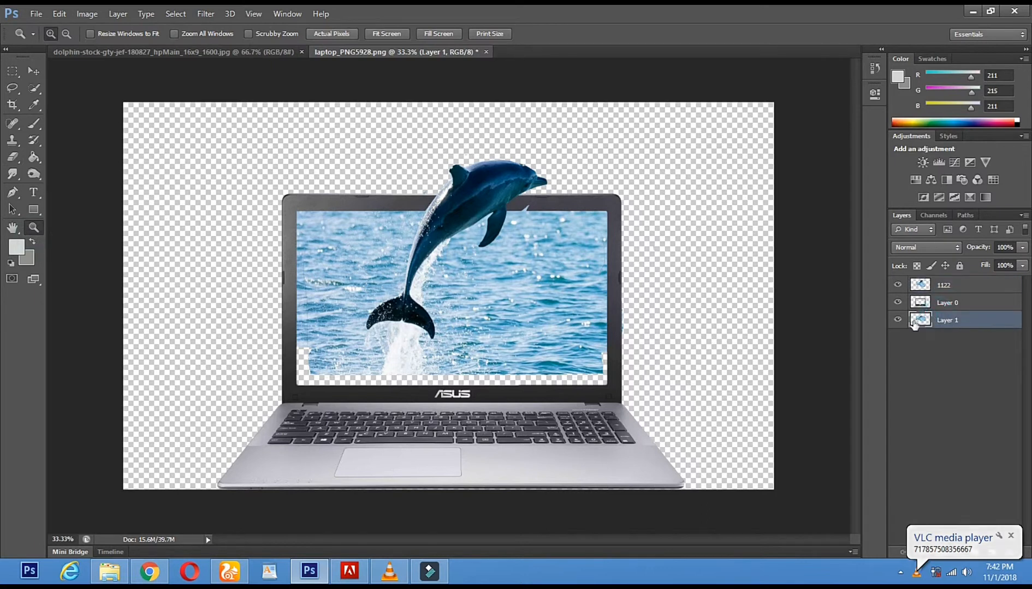
pyautogui.click(12, 175)
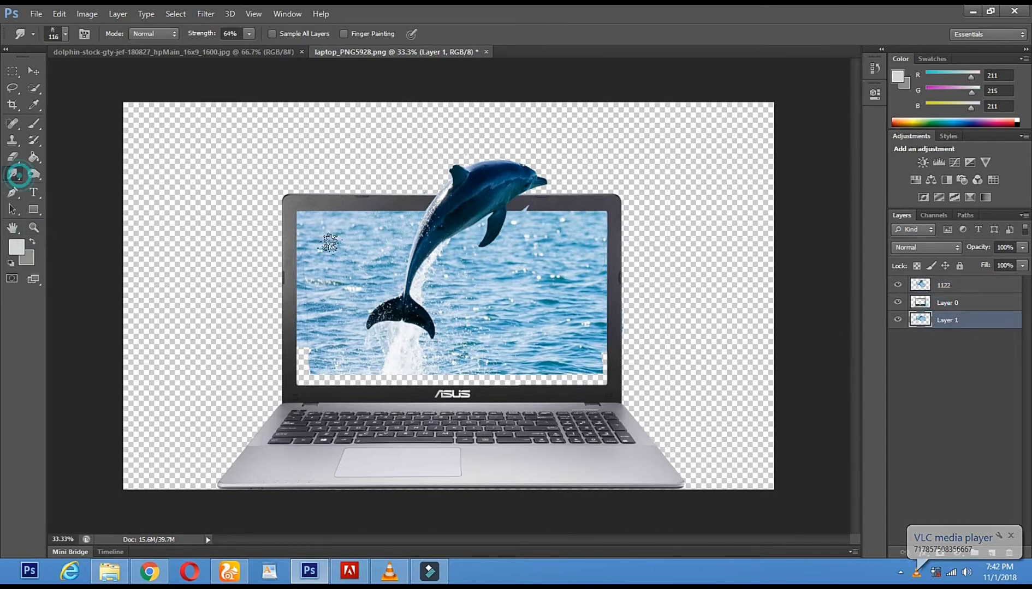
pyautogui.rightClick(535, 279)
pyautogui.press('Escape')
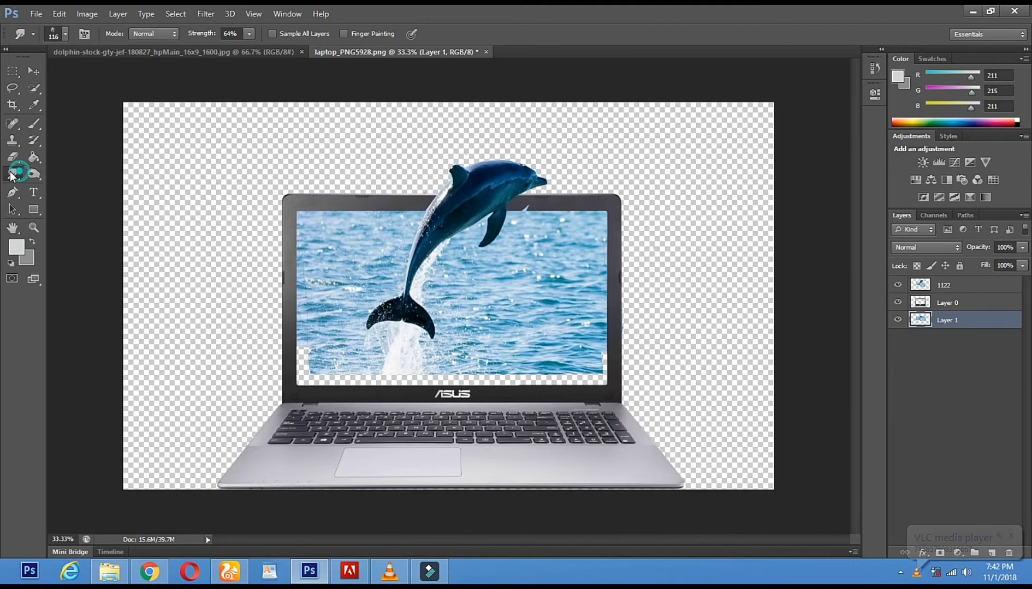
# Give the Smudge tool a soft round brush with 0% hardness and a size of 201 px
pyautogui.rightClick(13, 175)
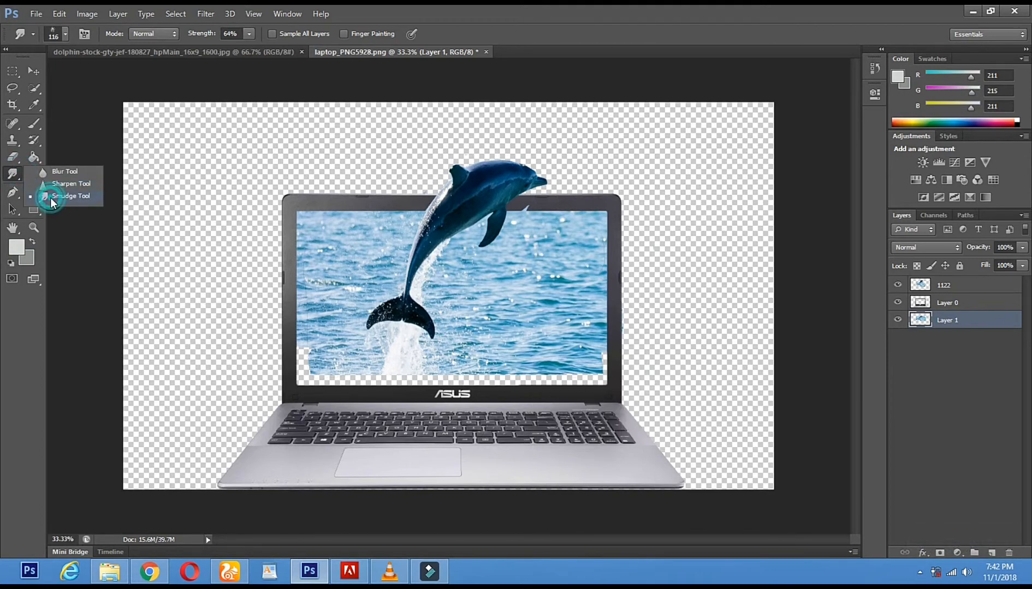
pyautogui.click(51, 197)
pyautogui.rightClick(299, 286)
pyautogui.click(323, 376)
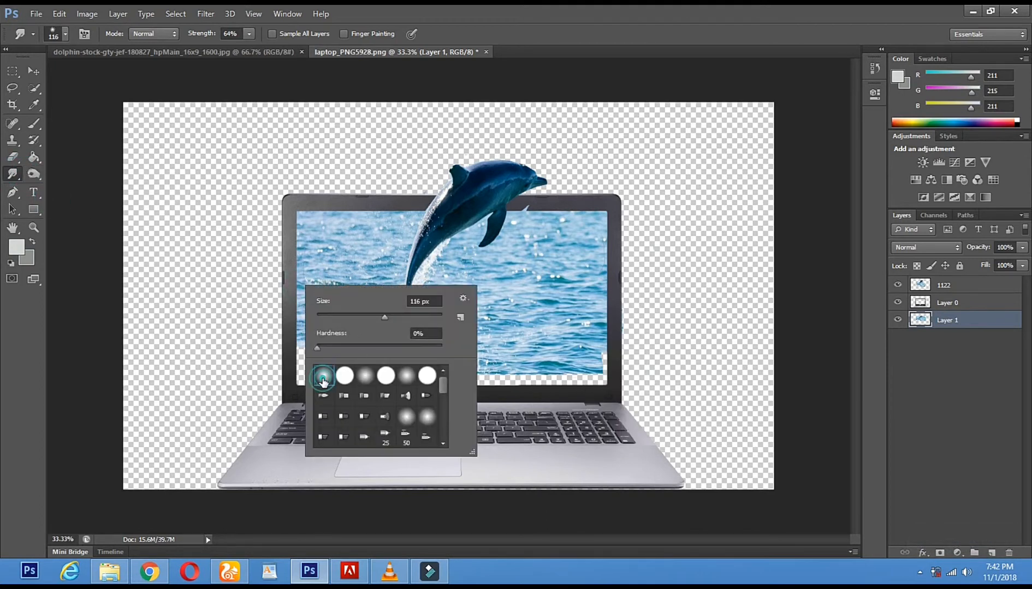
pyautogui.rightClick(581, 370)
pyautogui.moveTo(689, 400); pyautogui.dragTo(692, 399)
pyautogui.press('Return')
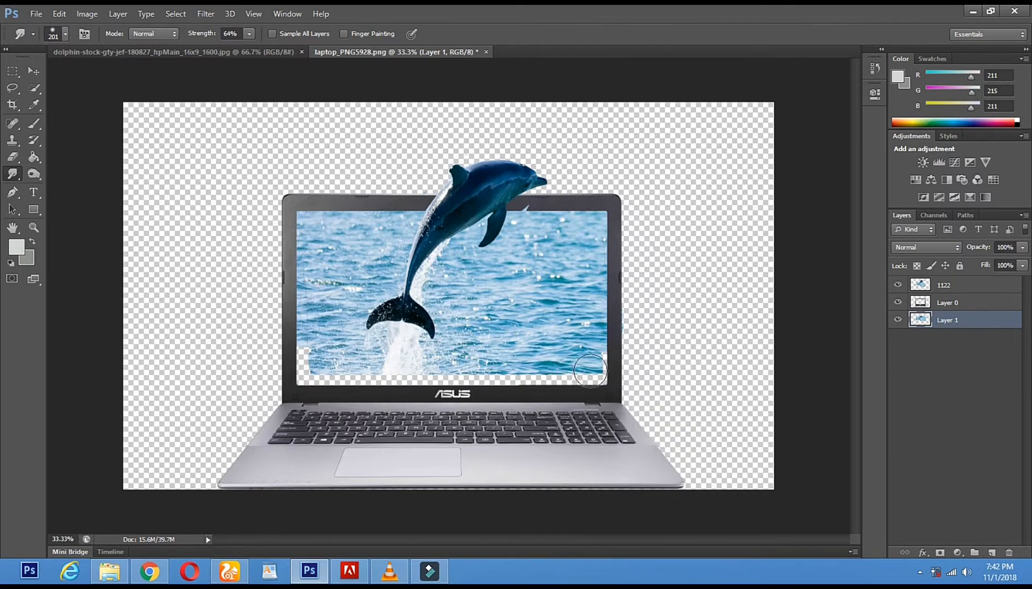
# Smudge Layer 1's water into the transparent gaps at the lower-right and lower-left corners of the laptop's screen
pyautogui.moveTo(594, 352)
pyautogui.mouseDown()
pyautogui.moveTo(598, 331)
pyautogui.moveTo(596, 385)
pyautogui.mouseUp()
pyautogui.click(307, 349)
pyautogui.moveTo(308, 349)
pyautogui.mouseDown()
pyautogui.moveTo(309, 340)
pyautogui.moveTo(288, 409)
pyautogui.moveTo(303, 355)
pyautogui.moveTo(352, 349)
pyautogui.mouseUp()
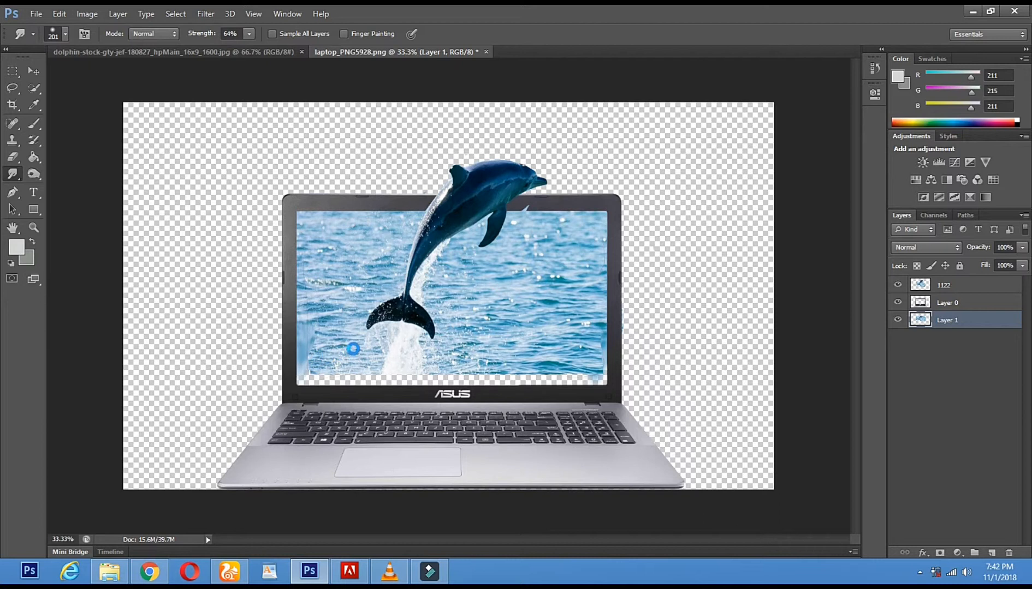
# Enlarge the Smudge brush to 370 px and smear Layer 1's water down into both ends of the gap along the laptop screen's bottom edge
pyautogui.rightClick(461, 333)
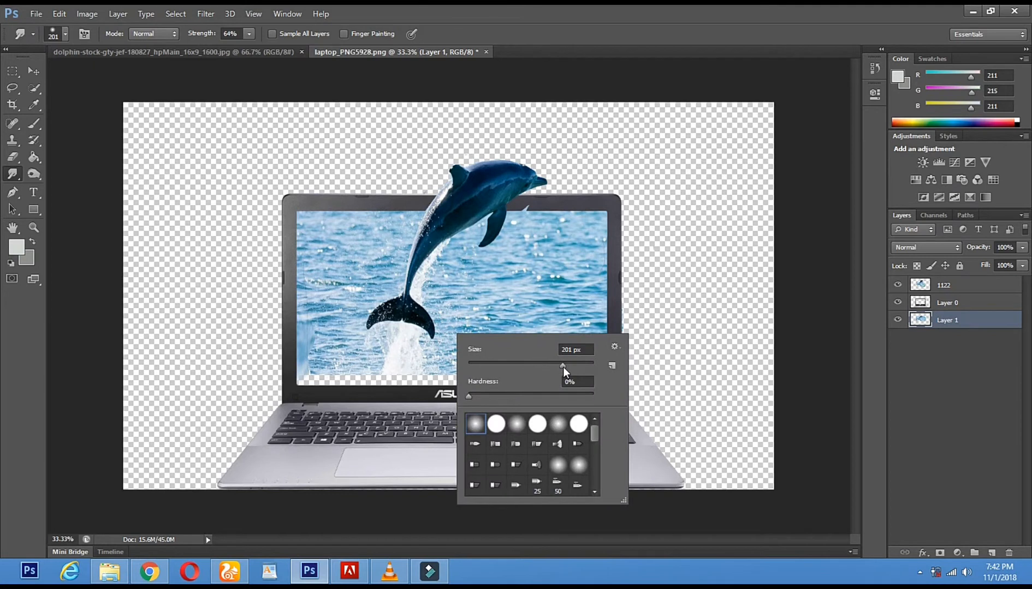
pyautogui.moveTo(564, 369); pyautogui.dragTo(570, 364)
pyautogui.press('Return')
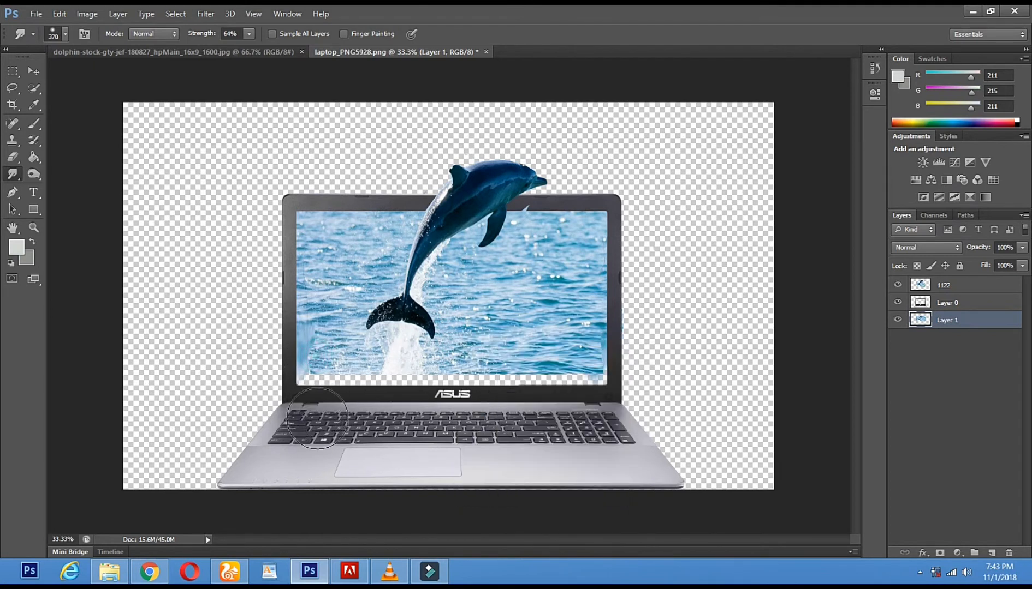
pyautogui.click(341, 382)
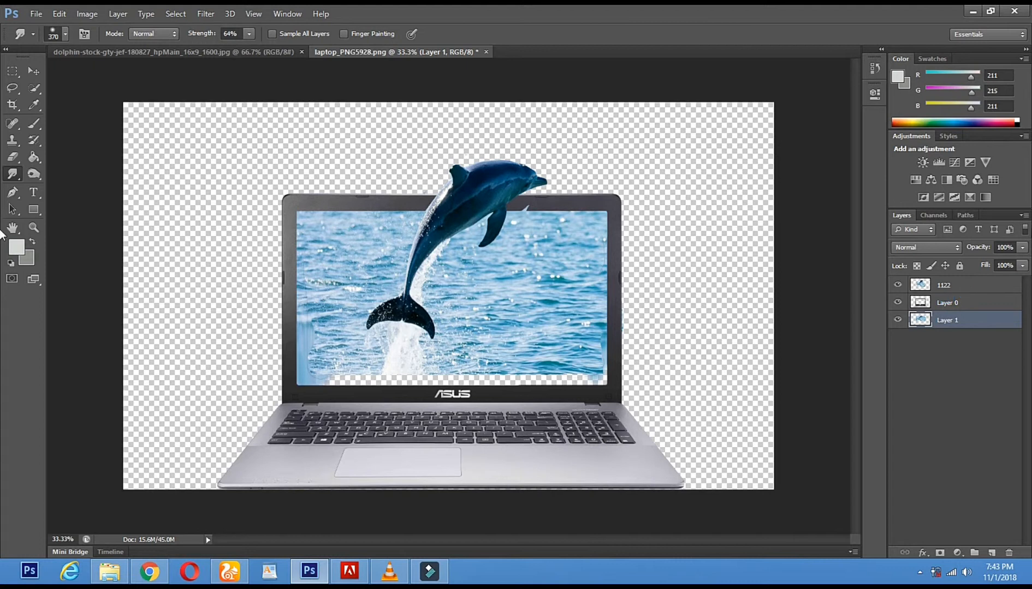
pyautogui.moveTo(579, 347); pyautogui.dragTo(576, 376)
pyautogui.click(509, 314)
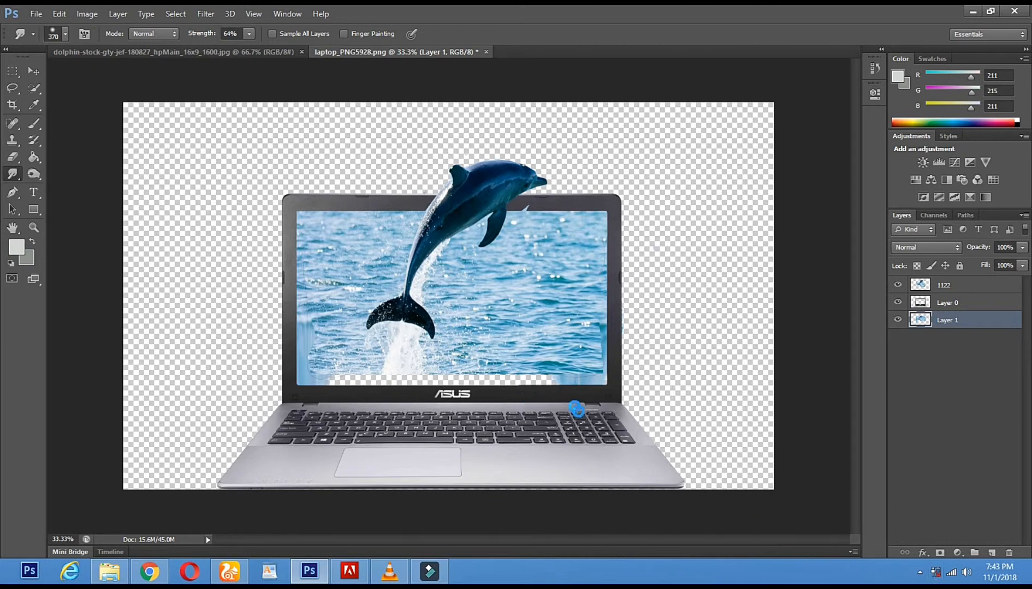
pyautogui.click(919, 572)
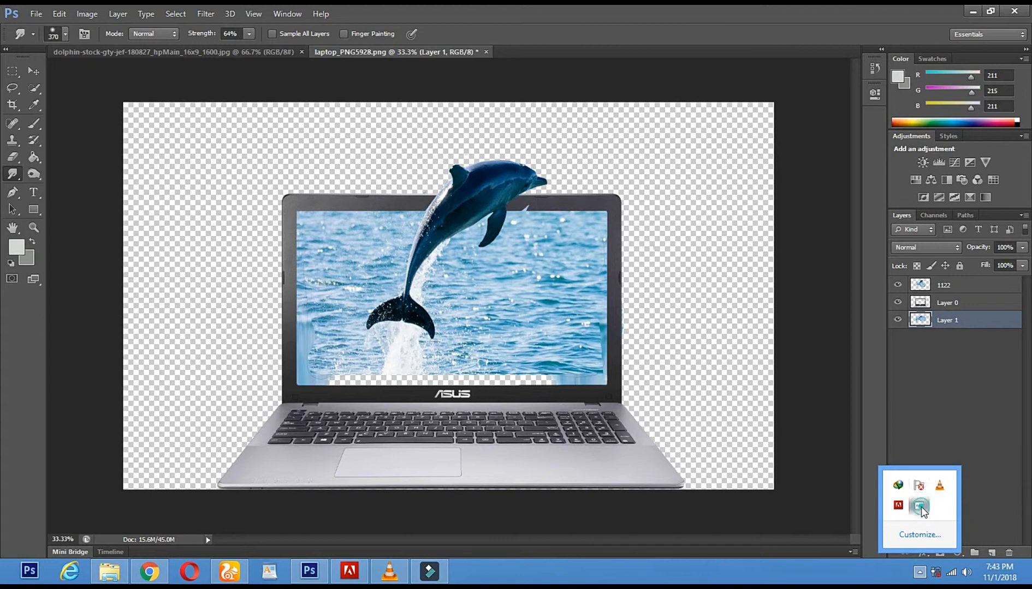
pyautogui.rightClick(900, 485)
pyautogui.click(895, 490)
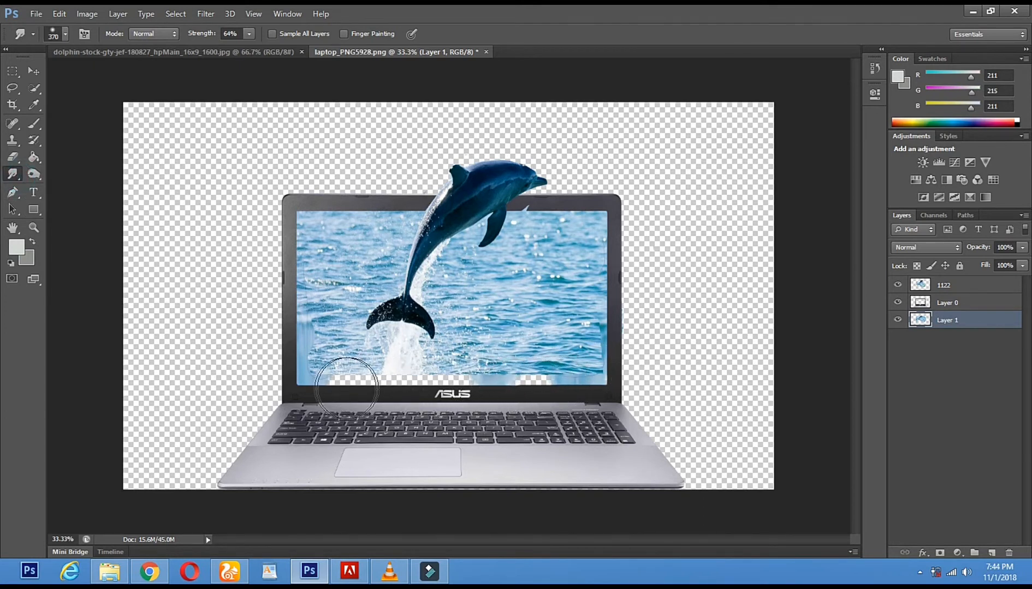
# Smudge more of Layer 1's water into the remaining transparent strip at the bottom of the laptop's screen
pyautogui.click(323, 392)
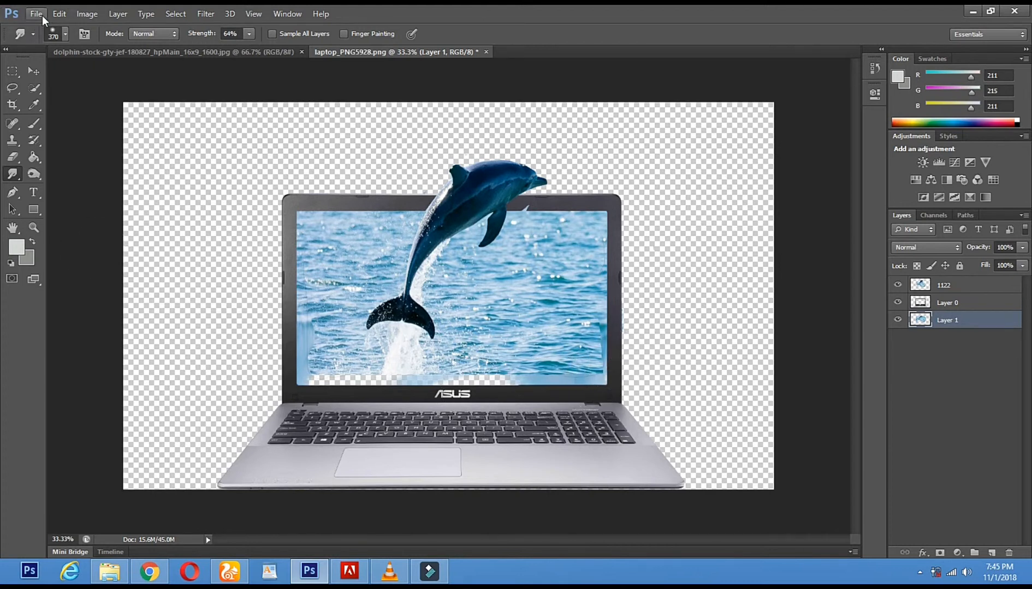
# Smudge layer 1122's water near the lower edge of the laptop's screen, right of the splash
pyautogui.click(947, 285)
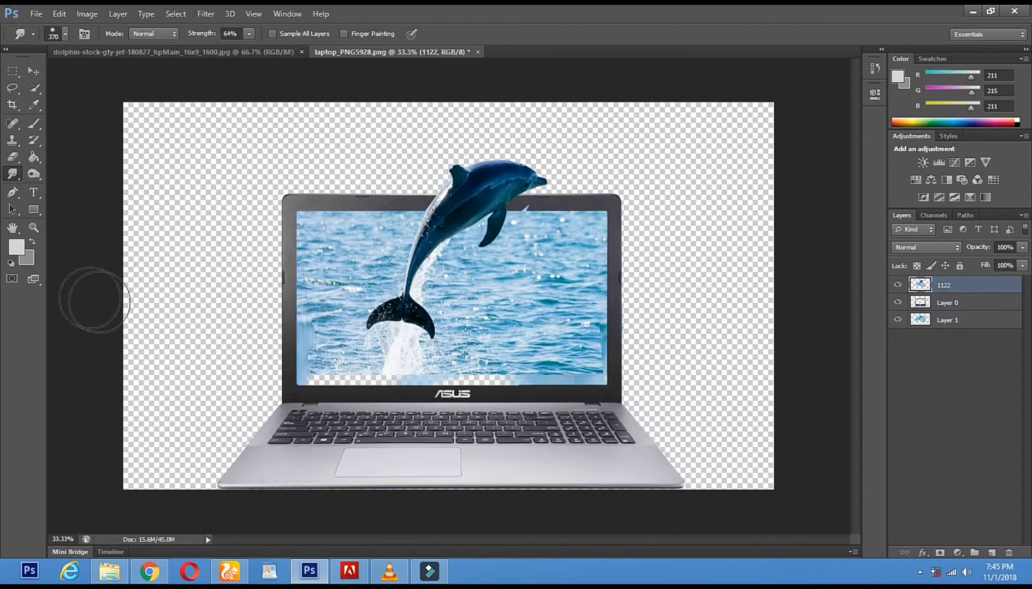
pyautogui.click(34, 228)
pyautogui.click(423, 342)
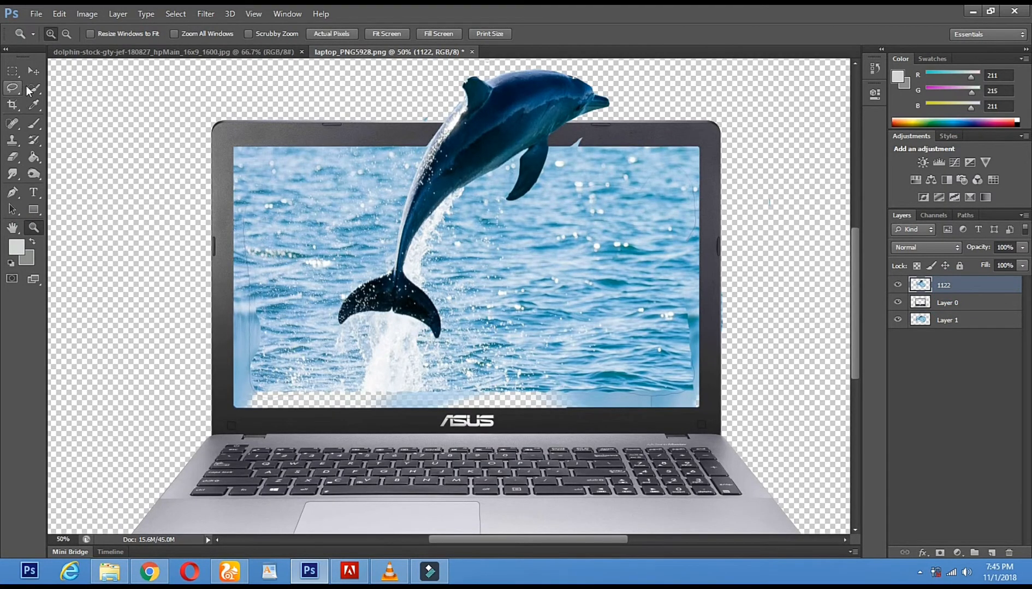
pyautogui.click(12, 88)
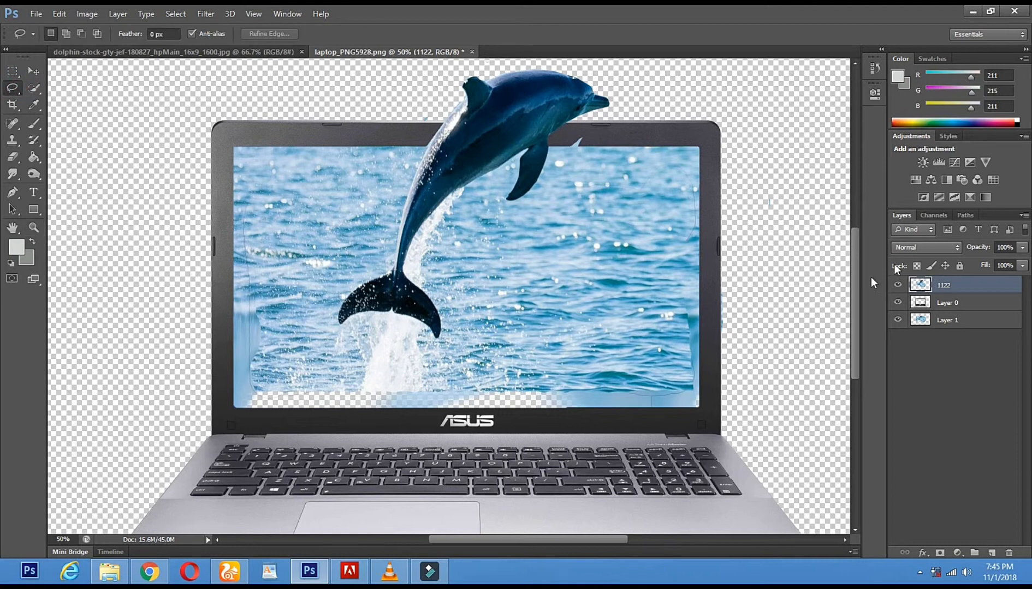
pyautogui.click(965, 287)
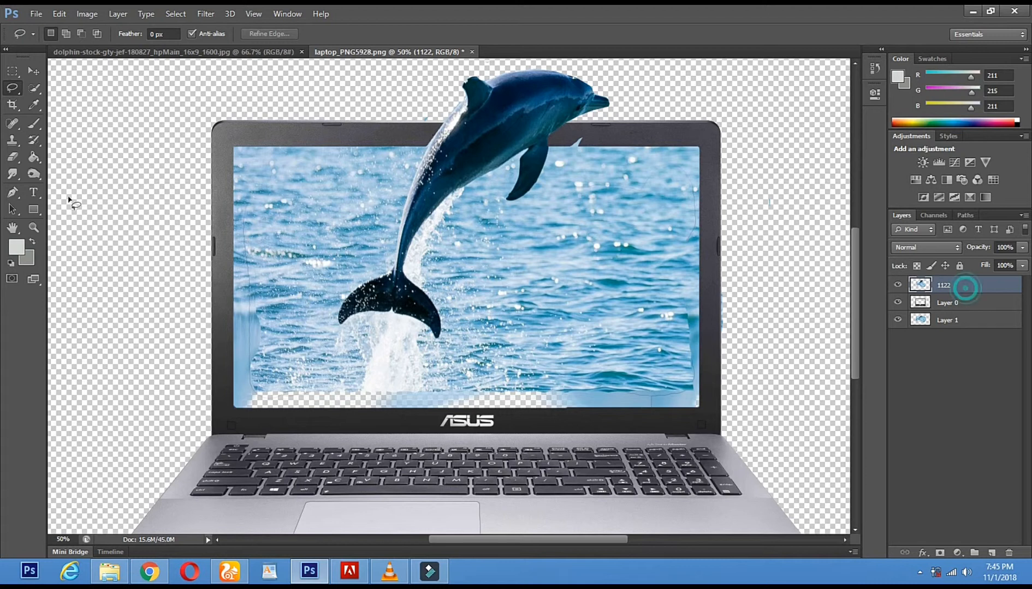
pyautogui.click(970, 322)
pyautogui.click(958, 288)
pyautogui.click(12, 173)
pyautogui.moveTo(554, 385)
pyautogui.mouseDown()
pyautogui.moveTo(540, 379)
pyautogui.moveTo(572, 388)
pyautogui.mouseUp()
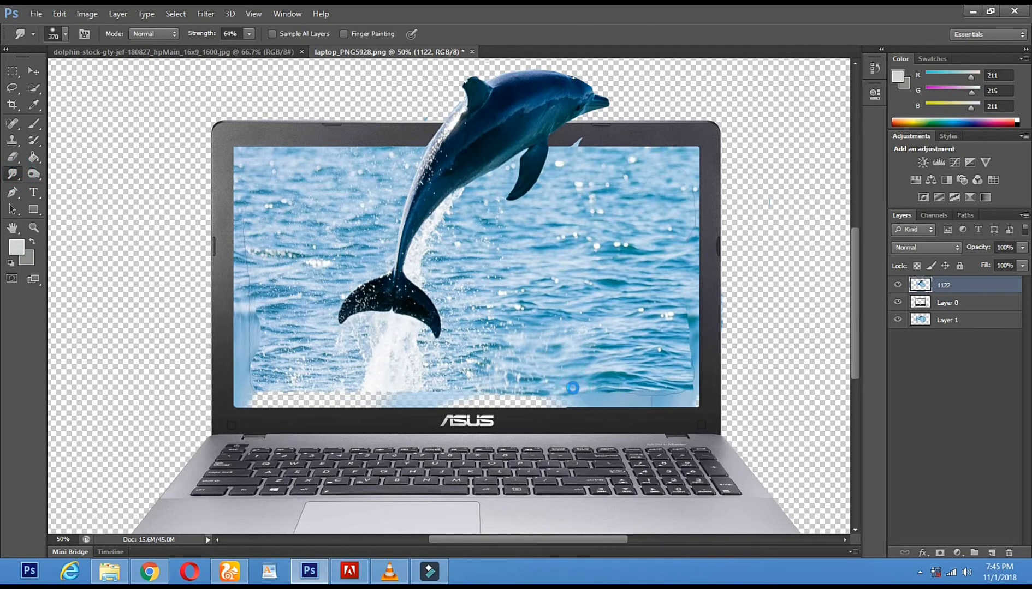
# Reduce the Smudge brush to 149 px and smear layer 1122's water down over the remaining transparent strip along the screen's bottom edge
pyautogui.rightClick(579, 387)
pyautogui.moveTo(639, 406)
pyautogui.mouseDown()
pyautogui.moveTo(524, 401)
pyautogui.moveTo(582, 415)
pyautogui.mouseUp()
pyautogui.rightClick(485, 382)
pyautogui.click(465, 371)
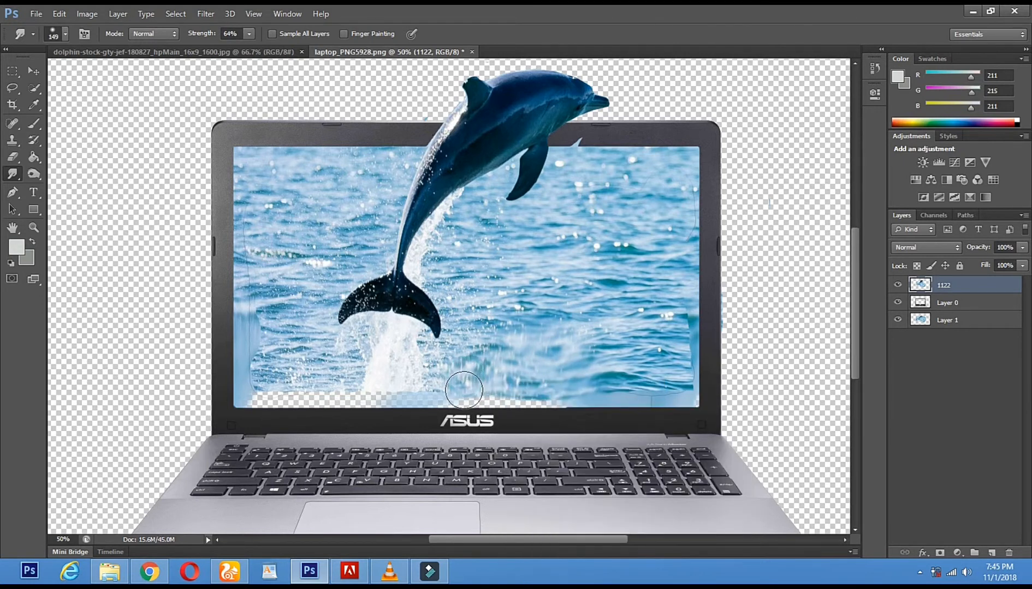
pyautogui.click(493, 391)
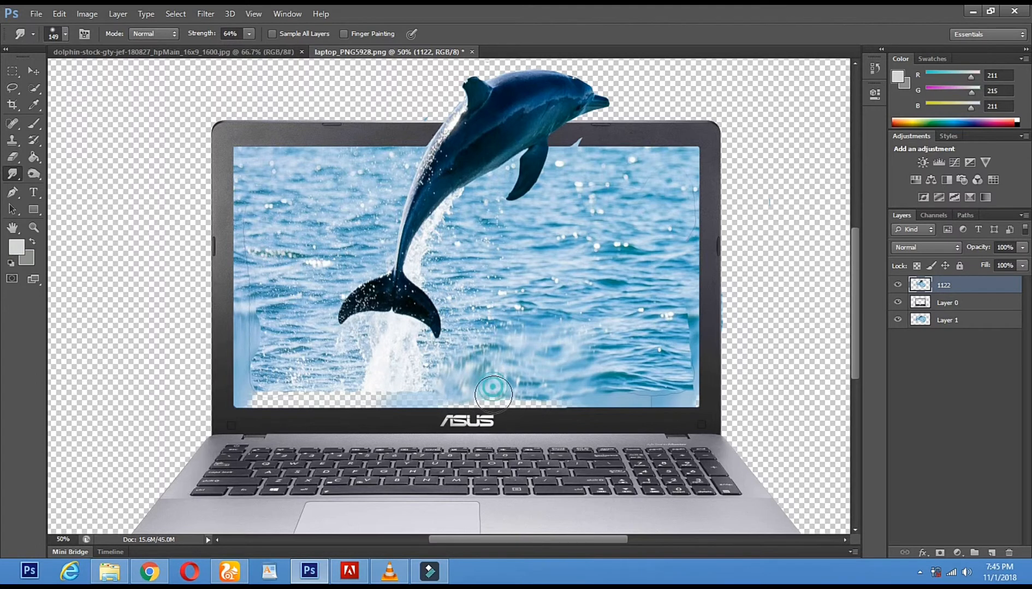
pyautogui.moveTo(518, 401)
pyautogui.mouseDown()
pyautogui.moveTo(541, 393)
pyautogui.moveTo(544, 403)
pyautogui.mouseUp()
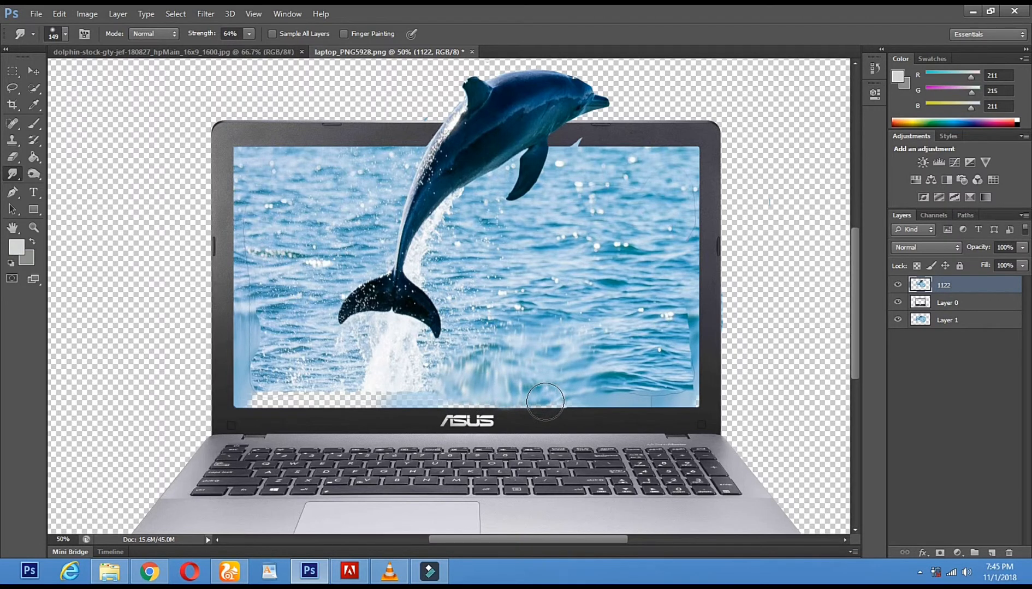
pyautogui.moveTo(289, 380)
pyautogui.mouseDown()
pyautogui.moveTo(294, 402)
pyautogui.moveTo(276, 392)
pyautogui.moveTo(268, 402)
pyautogui.moveTo(255, 385)
pyautogui.moveTo(257, 398)
pyautogui.mouseUp()
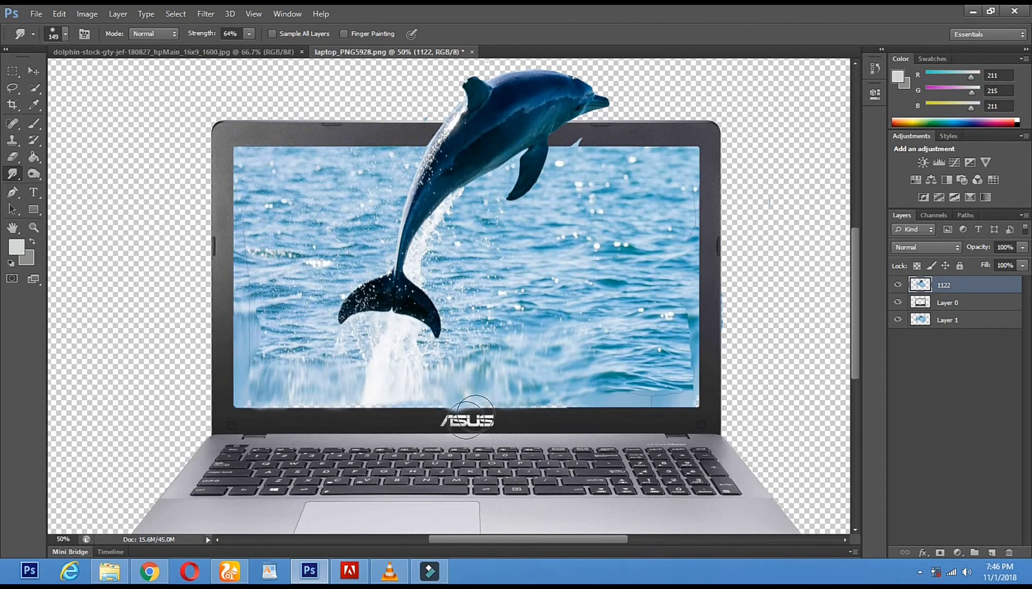
# Erase smudged water spilling onto the laptop's lower bezel left of the ASUS logo, using a 41 px eraser with 100% hardness
pyautogui.click(12, 157)
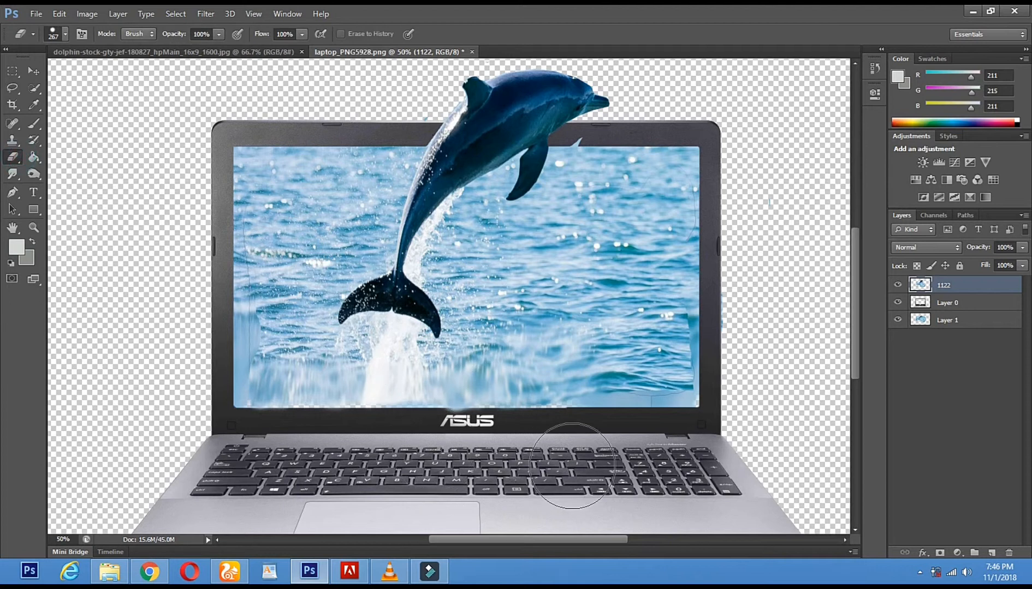
pyautogui.rightClick(572, 466)
pyautogui.click(613, 419)
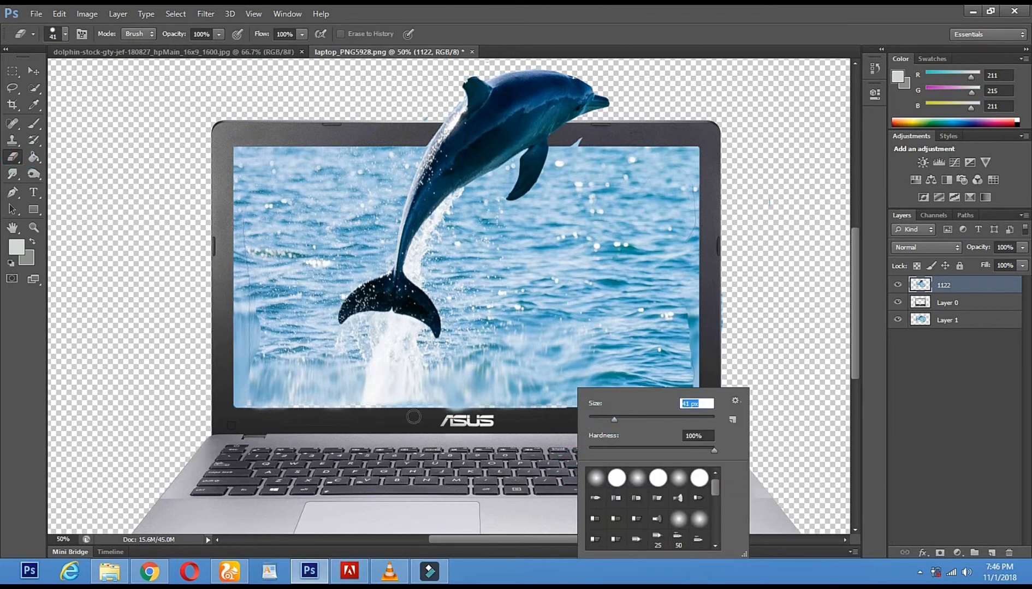
pyautogui.click(413, 417)
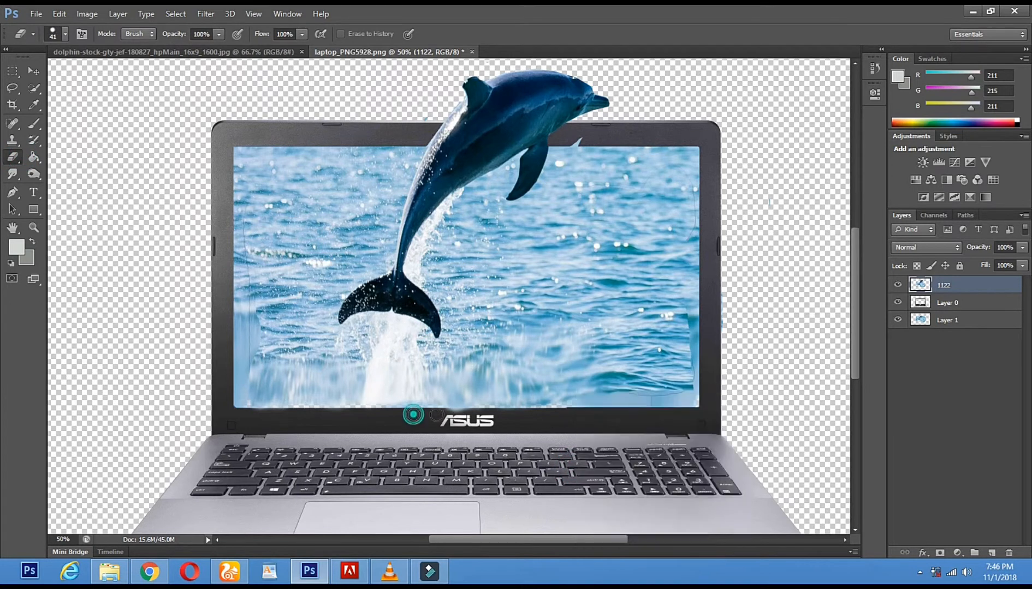
# Erase the leftover splash fragment on the laptop's upper bezel, just right of the dolphin's flipper, from layer 1122
pyautogui.click(34, 227)
pyautogui.keyDown('alt'); pyautogui.click(463, 282); pyautogui.keyUp('alt')
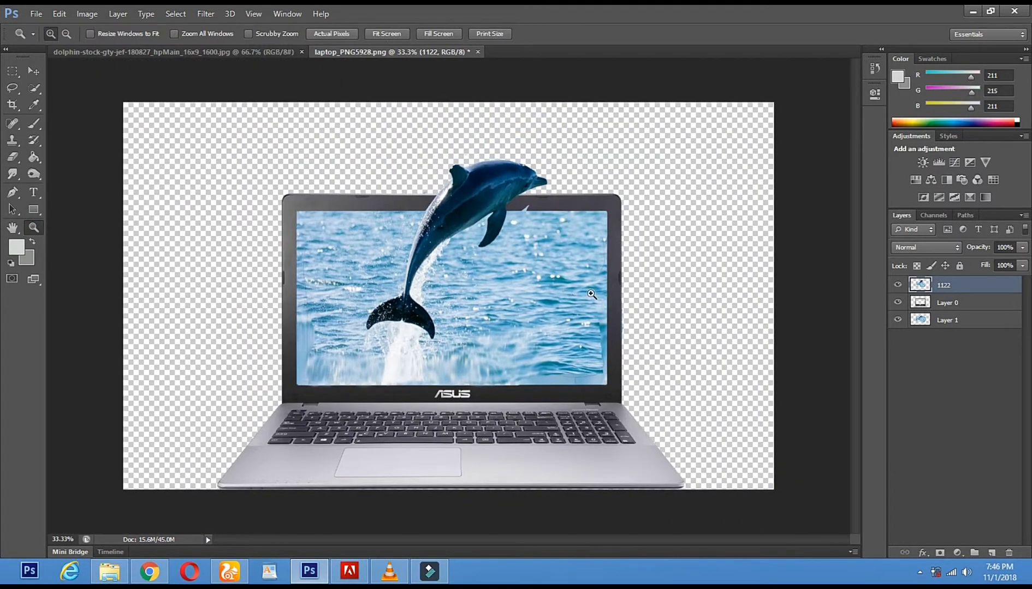
pyautogui.click(490, 150)
pyautogui.click(493, 137)
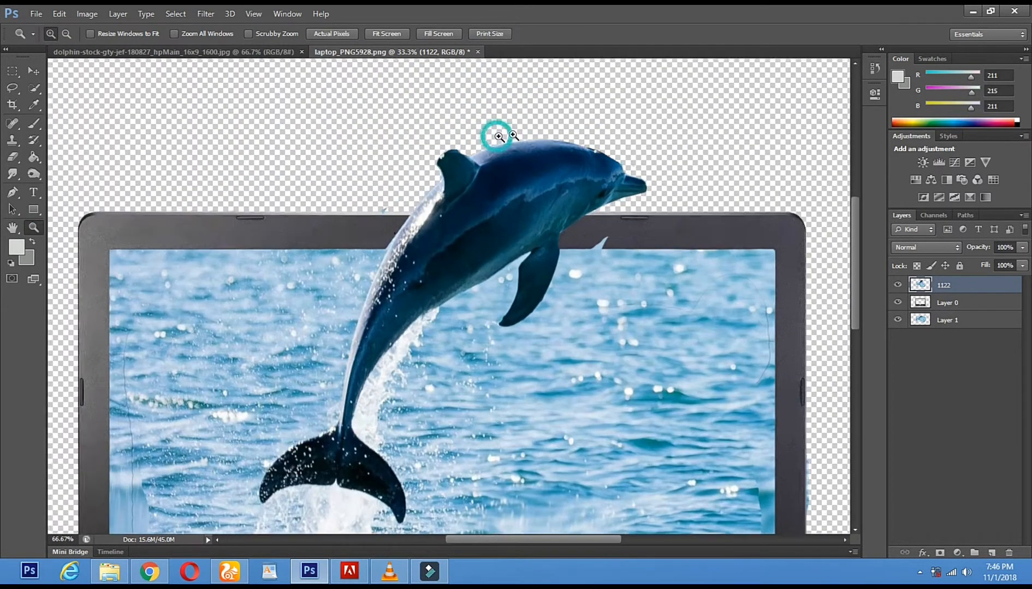
pyautogui.click(543, 135)
pyautogui.click(13, 157)
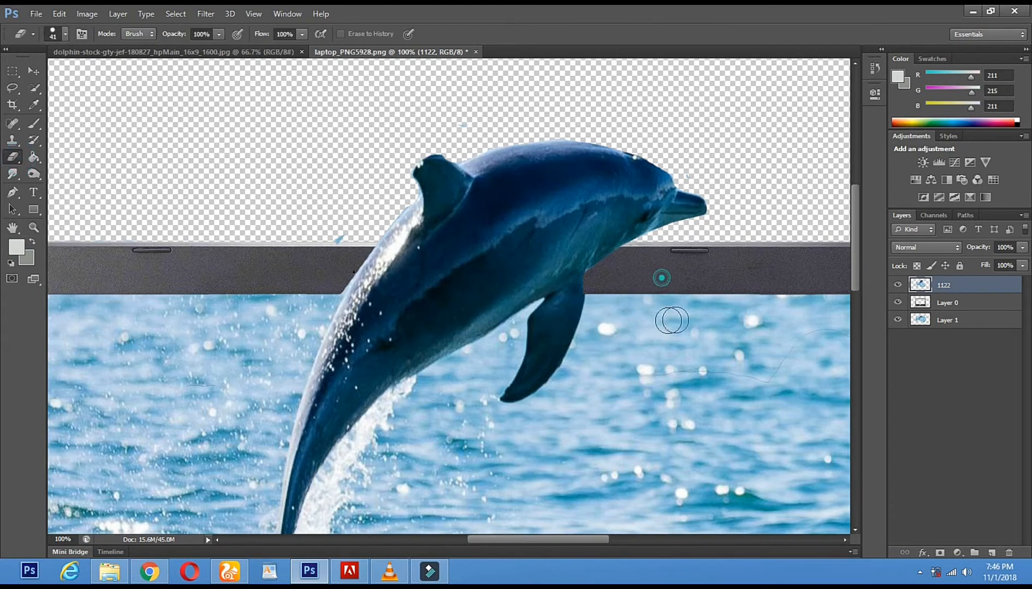
# Give the Smudge tool the 24 px spatter brush preset and set its size to 53 px
pyautogui.rightClick(12, 174)
pyautogui.click(49, 195)
pyautogui.moveTo(563, 198); pyautogui.dragTo(532, 328)
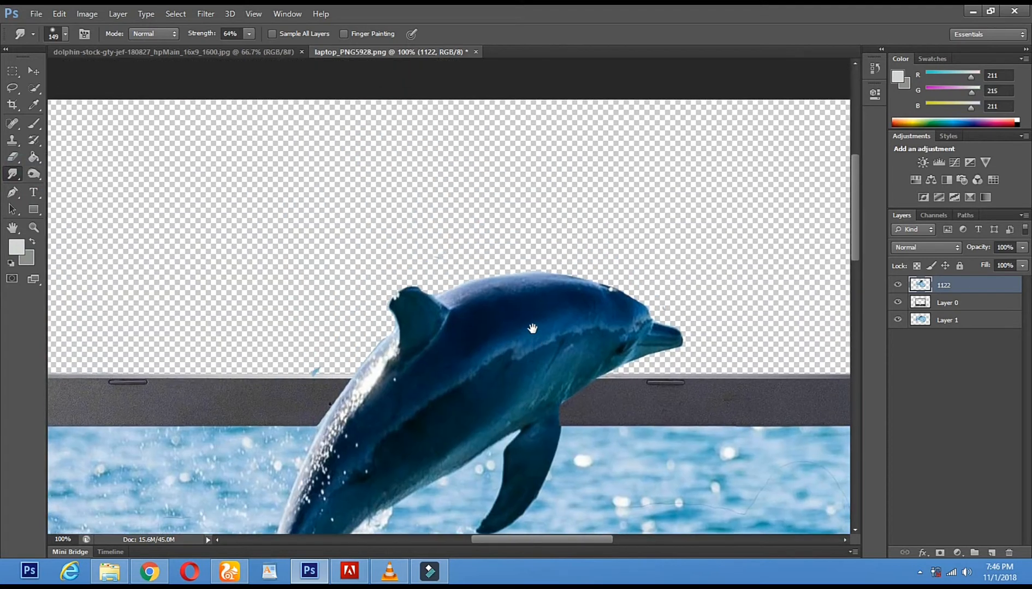
pyautogui.rightClick(538, 297)
pyautogui.moveTo(603, 328); pyautogui.dragTo(611, 328)
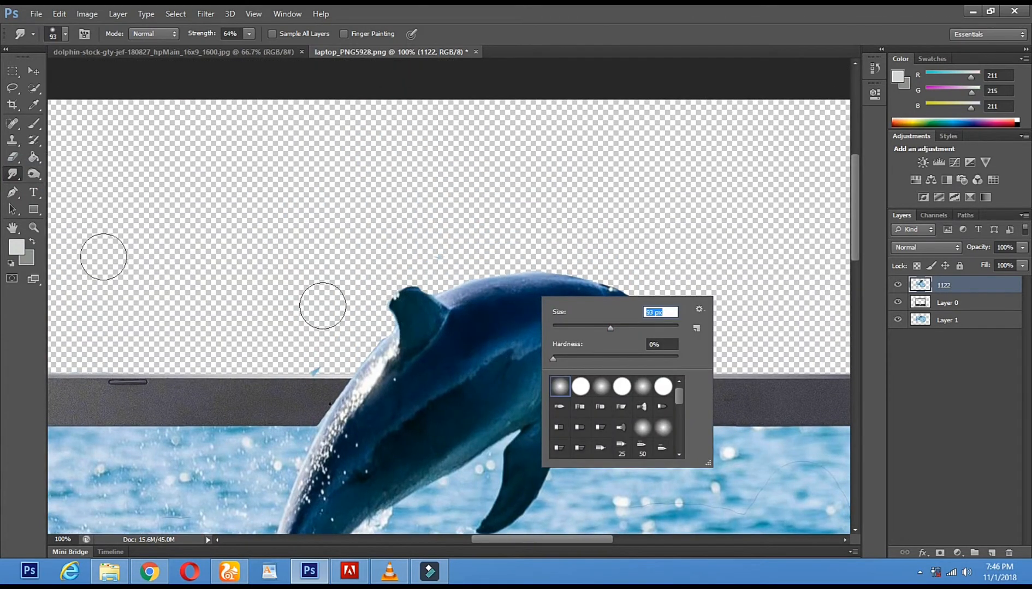
pyautogui.scroll(-5, 680, 440)
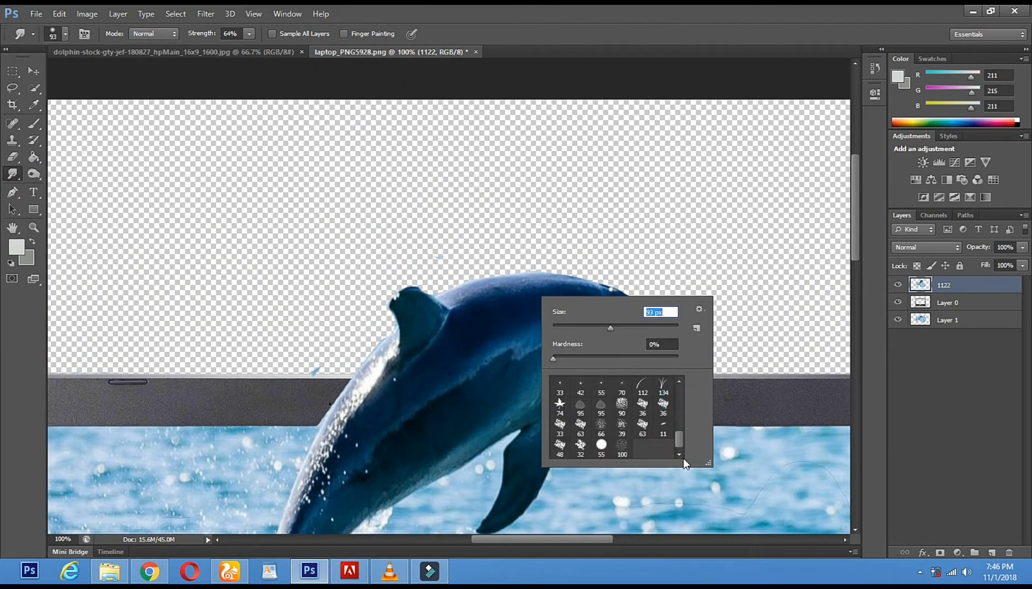
pyautogui.moveTo(678, 435); pyautogui.dragTo(679, 419)
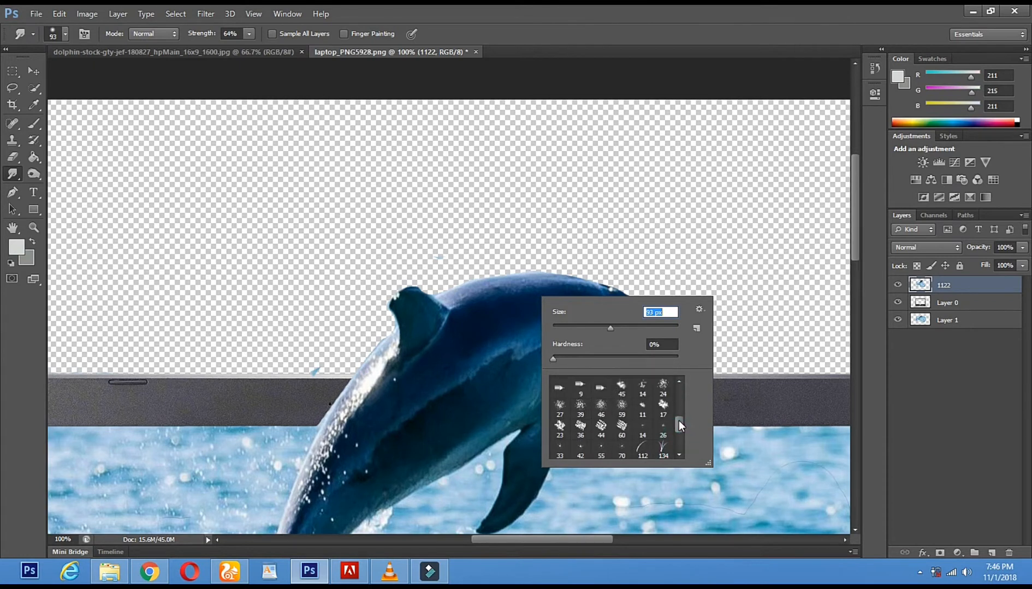
pyautogui.click(662, 387)
pyautogui.rightClick(397, 348)
pyautogui.moveTo(434, 377); pyautogui.dragTo(453, 376)
# Smudge the edges of the dolphin's dorsal fin, back and top of the head outward with the spatter brush
pyautogui.click(396, 295)
pyautogui.moveTo(397, 294)
pyautogui.mouseDown()
pyautogui.moveTo(403, 289)
pyautogui.moveTo(387, 279)
pyautogui.mouseUp()
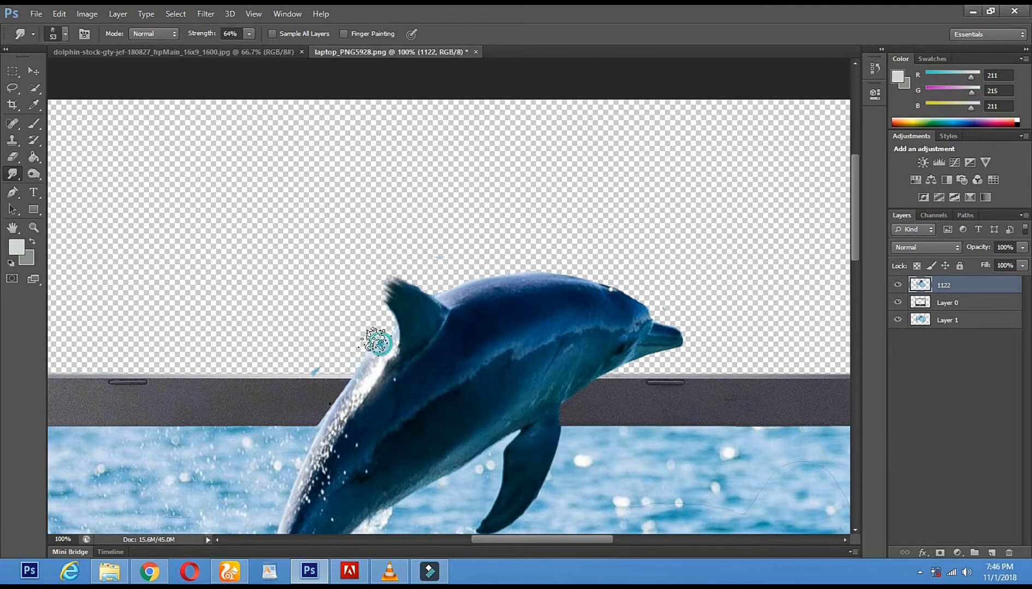
pyautogui.moveTo(445, 298)
pyautogui.mouseDown()
pyautogui.moveTo(444, 288)
pyautogui.moveTo(491, 276)
pyautogui.moveTo(464, 278)
pyautogui.moveTo(479, 258)
pyautogui.moveTo(490, 272)
pyautogui.moveTo(507, 262)
pyautogui.mouseUp()
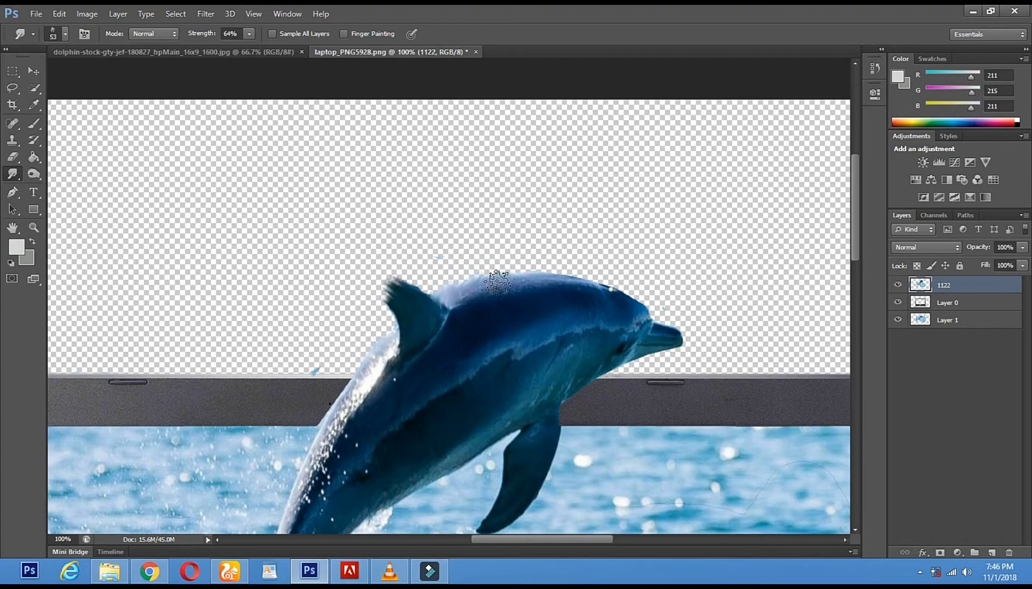
pyautogui.click(390, 572)
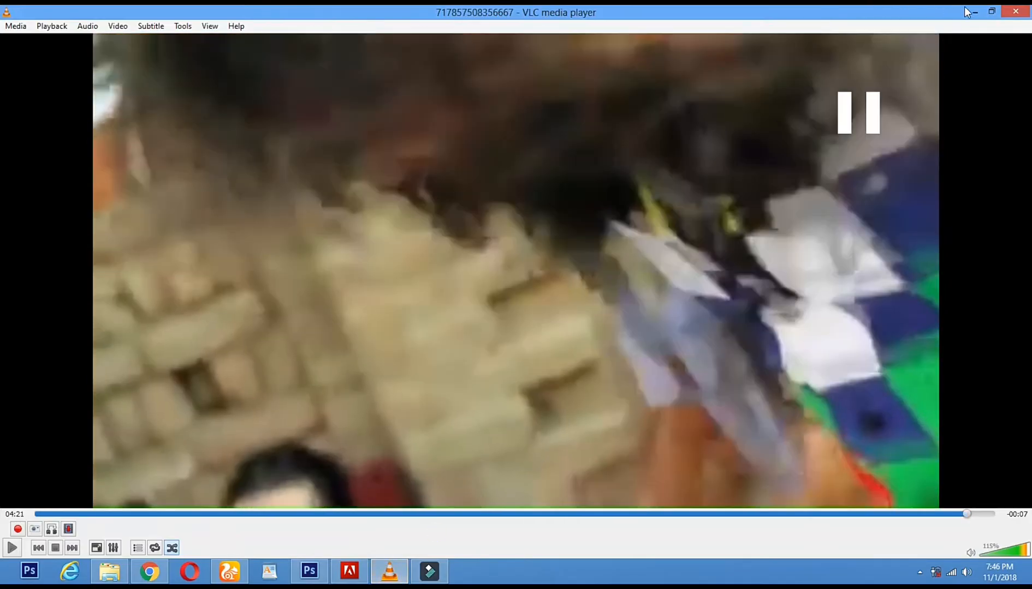
pyautogui.click(971, 12)
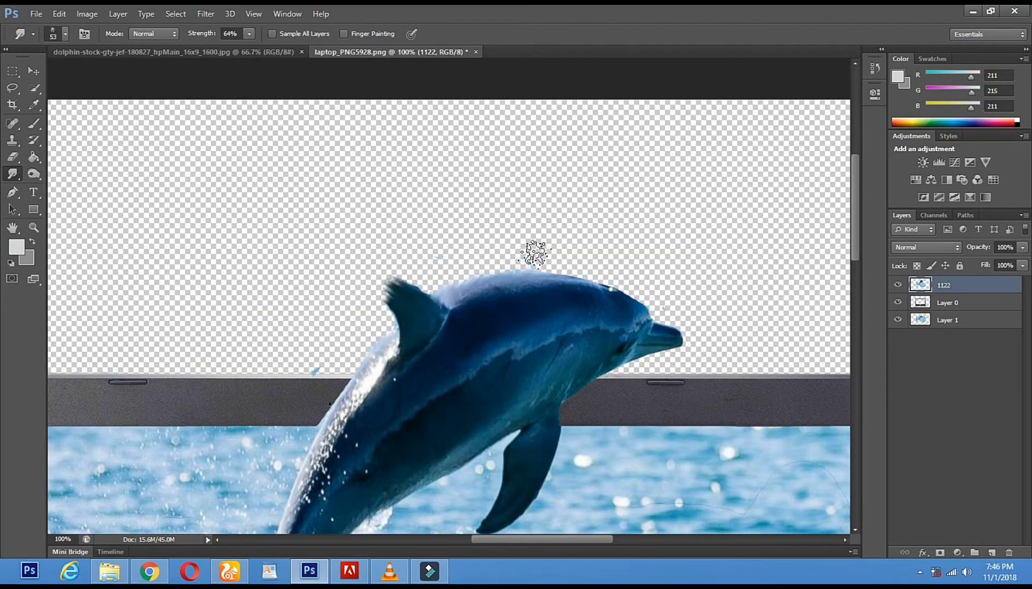
pyautogui.moveTo(547, 267)
pyautogui.mouseDown()
pyautogui.moveTo(571, 270)
pyautogui.moveTo(588, 262)
pyautogui.moveTo(595, 280)
pyautogui.moveTo(609, 271)
pyautogui.moveTo(622, 281)
pyautogui.moveTo(640, 315)
pyautogui.moveTo(652, 308)
pyautogui.mouseUp()
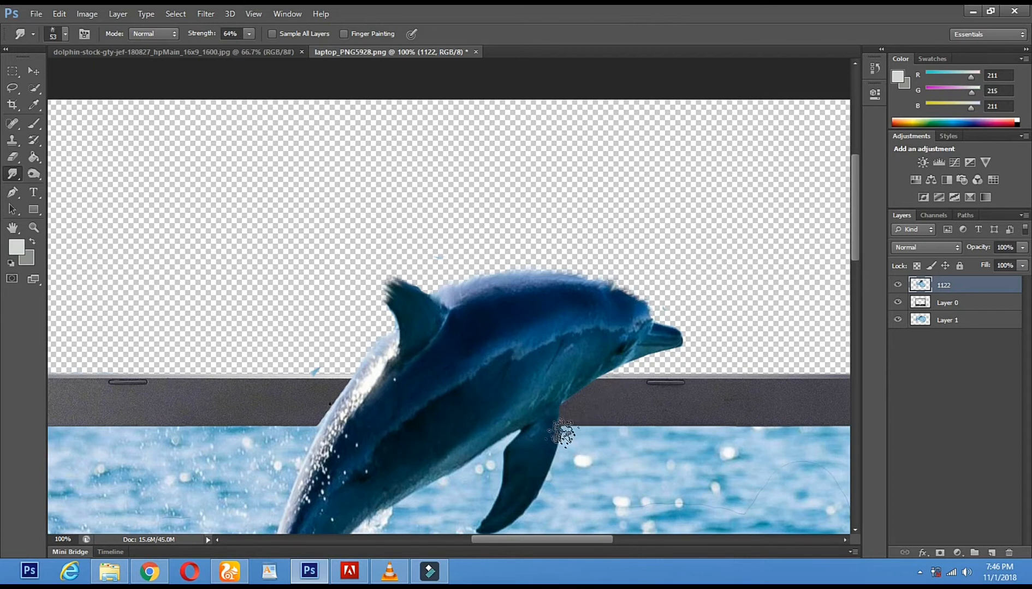
# Smudge both edges of the dolphin's flipper and the underside of its body up to the throat with the spatter brush
pyautogui.moveTo(561, 435)
pyautogui.mouseDown()
pyautogui.moveTo(570, 313)
pyautogui.moveTo(559, 366)
pyautogui.moveTo(507, 411)
pyautogui.mouseUp()
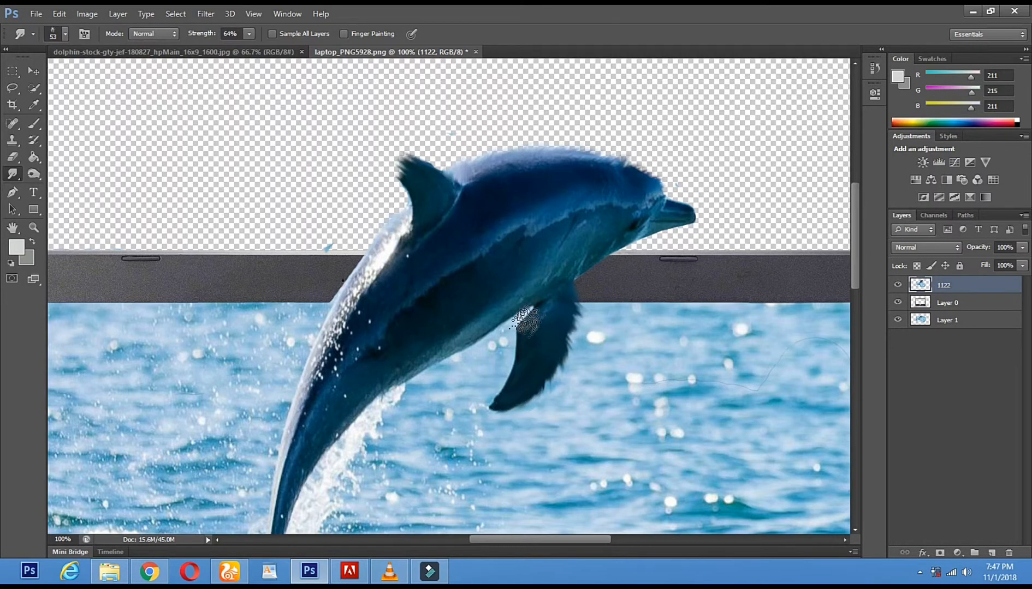
pyautogui.moveTo(527, 319); pyautogui.dragTo(518, 362)
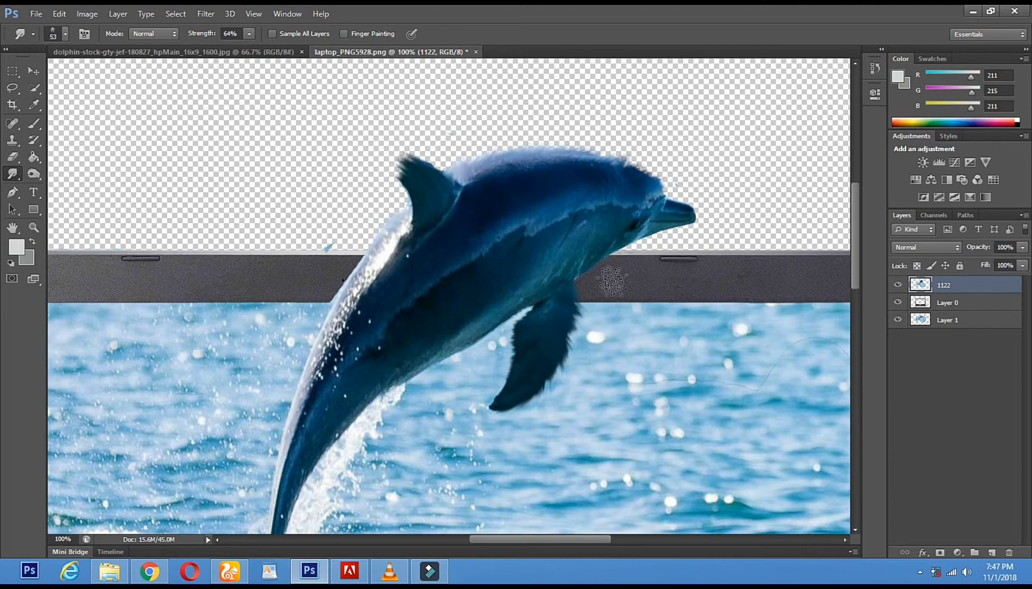
pyautogui.moveTo(585, 271); pyautogui.dragTo(606, 265)
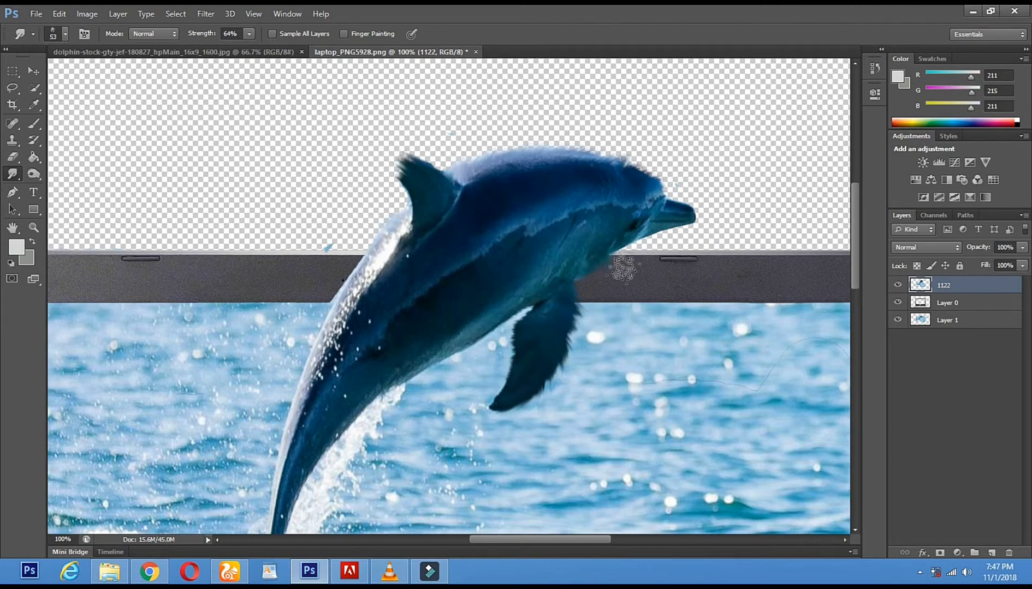
pyautogui.moveTo(611, 263); pyautogui.dragTo(631, 250)
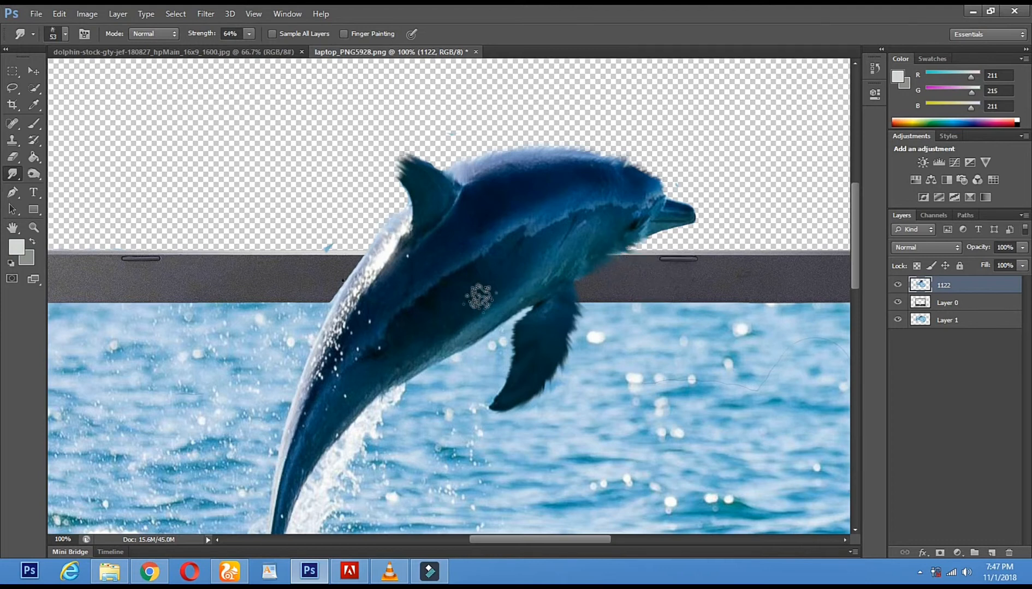
pyautogui.click(33, 227)
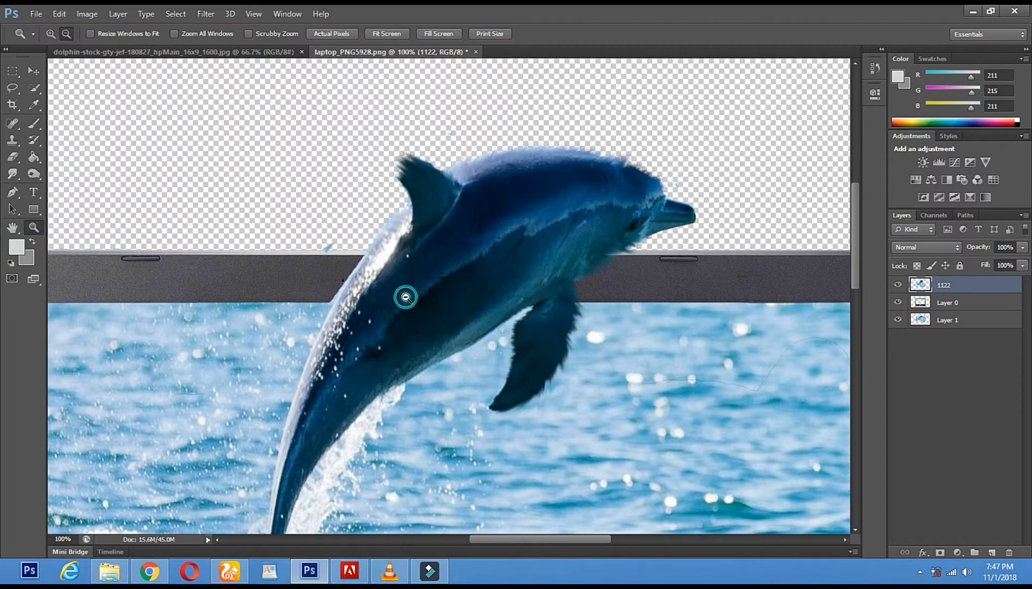
pyautogui.keyDown('alt'); pyautogui.click(403, 296); pyautogui.keyUp('alt')
pyautogui.keyDown('alt'); pyautogui.click(405, 297); pyautogui.keyUp('alt')
pyautogui.keyDown('alt'); pyautogui.click(405, 298); pyautogui.keyUp('alt')
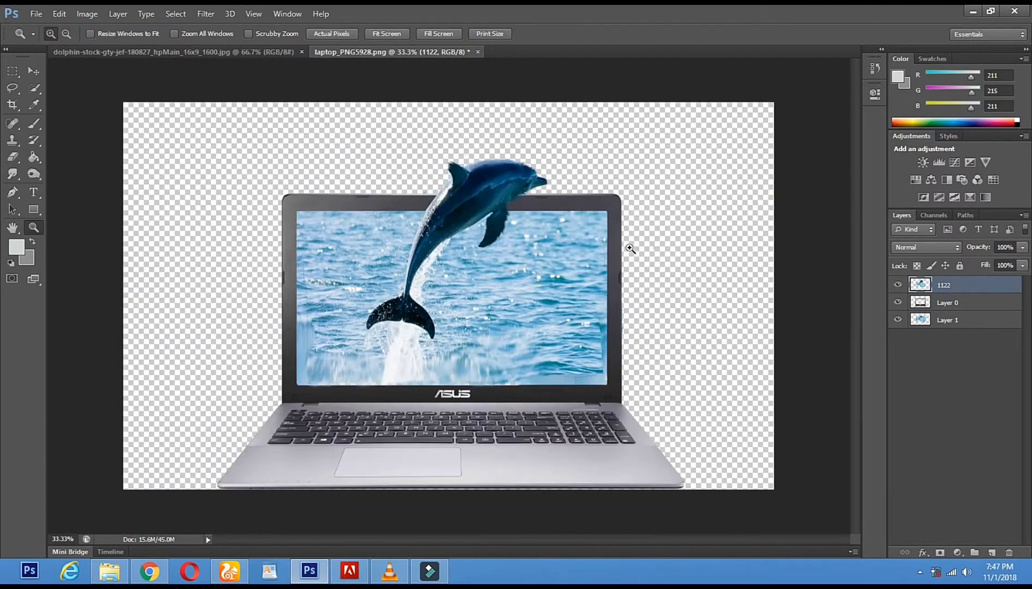
# Switch to Chrome and open Google in a new browser tab
pyautogui.click(149, 572)
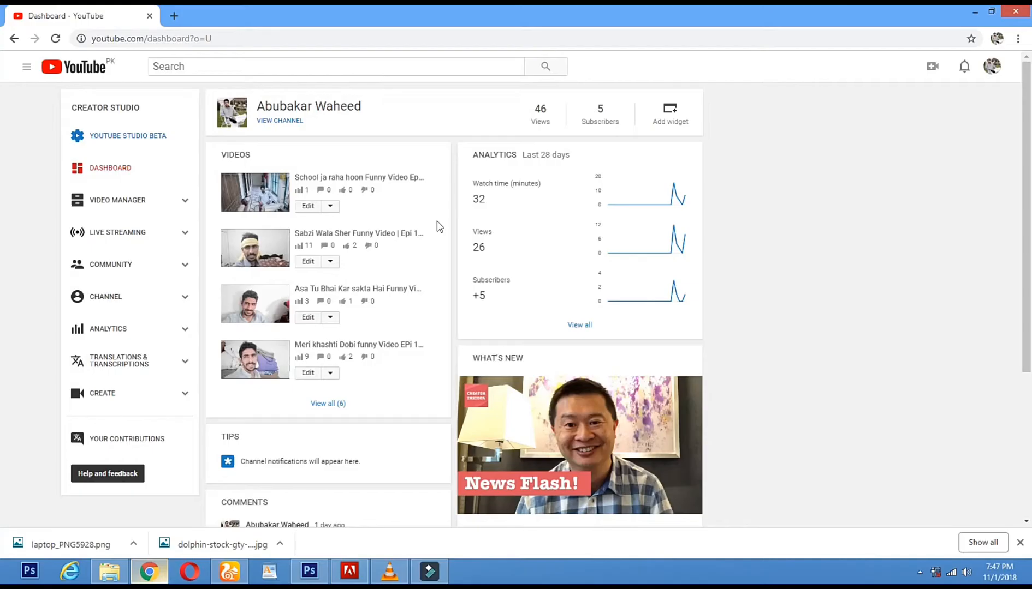
pyautogui.click(174, 18)
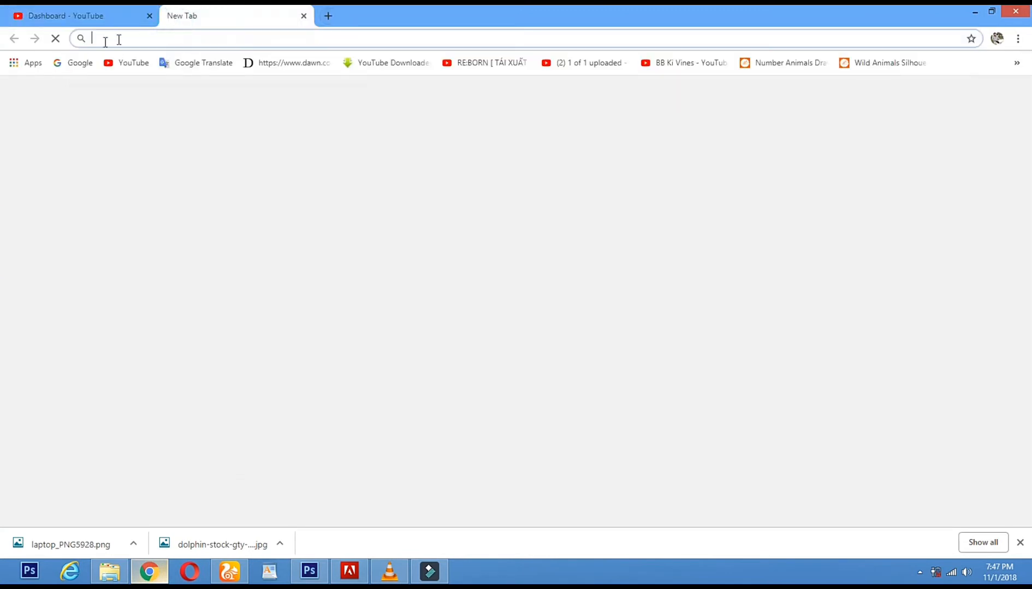
pyautogui.click(78, 63)
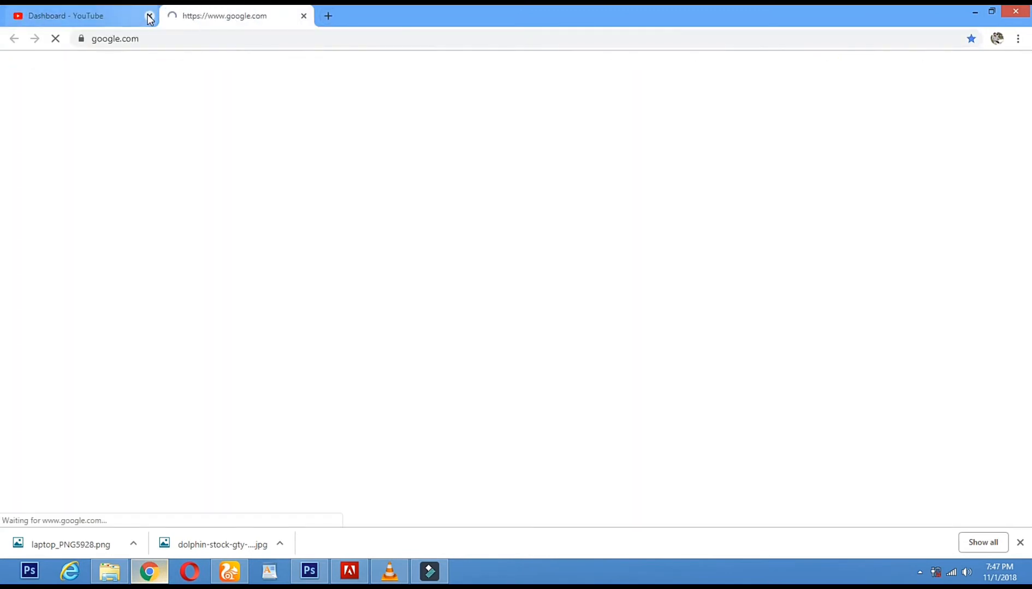
pyautogui.click(73, 19)
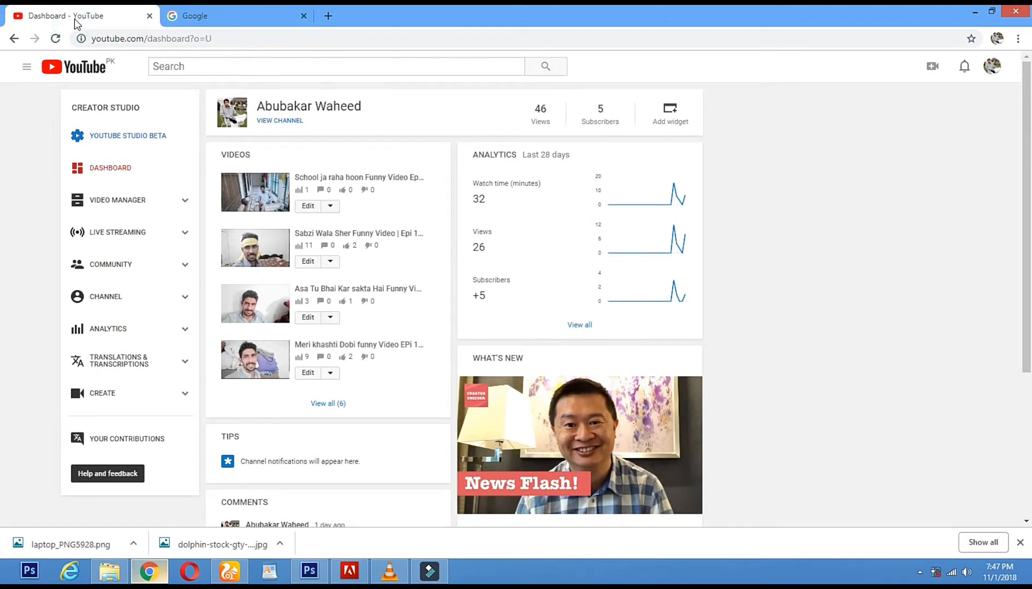
pyautogui.click(202, 14)
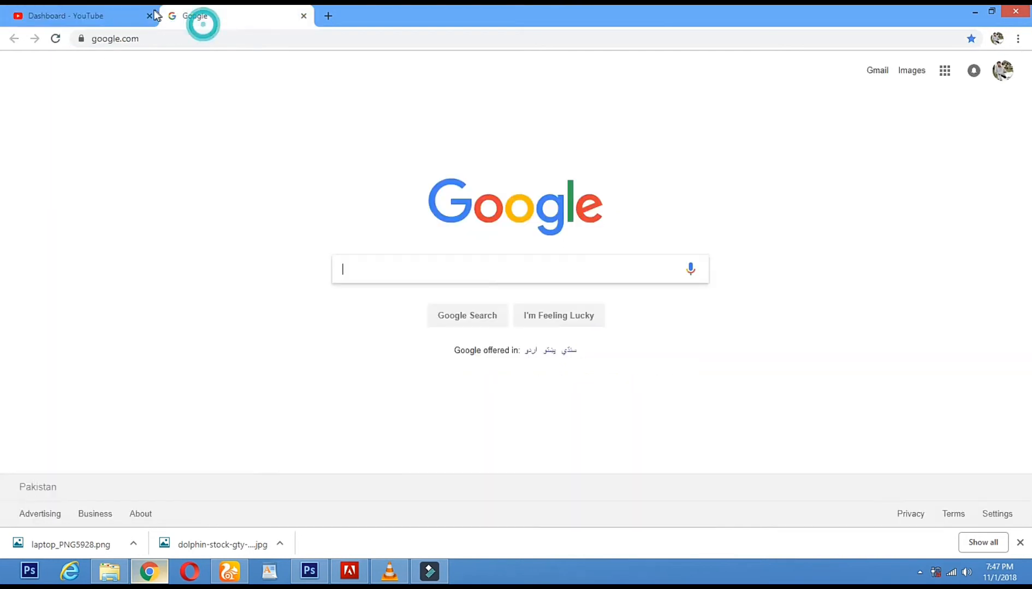
# Close the YouTube dashboard tab and search Google Images for "Wallpaper water"
pyautogui.click(149, 16)
pyautogui.write('Wallpapar')
pyautogui.press('Return')
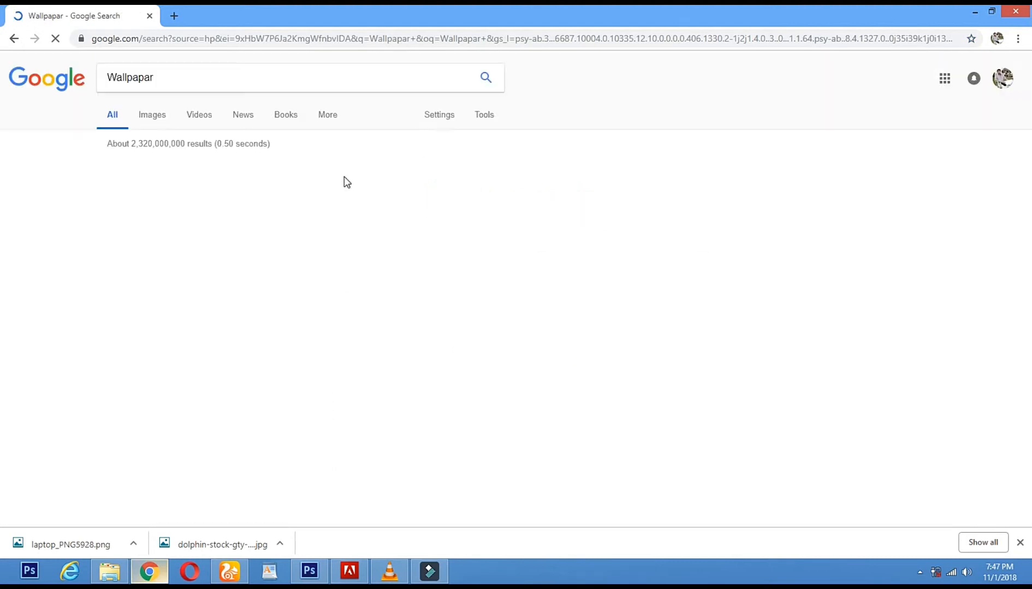
pyautogui.click(157, 121)
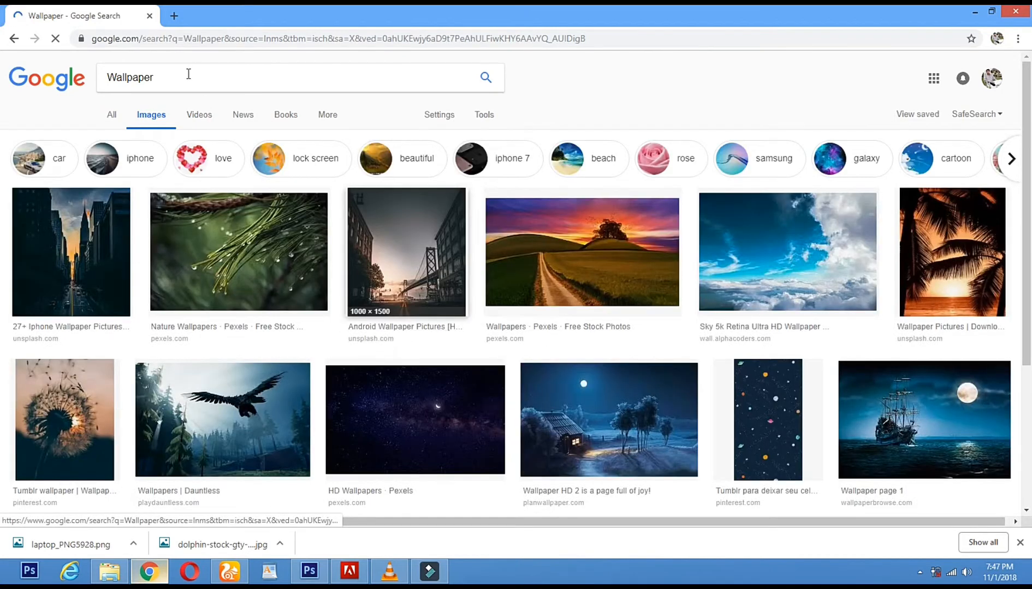
pyautogui.click(186, 75)
pyautogui.write('water')
pyautogui.press('Return')
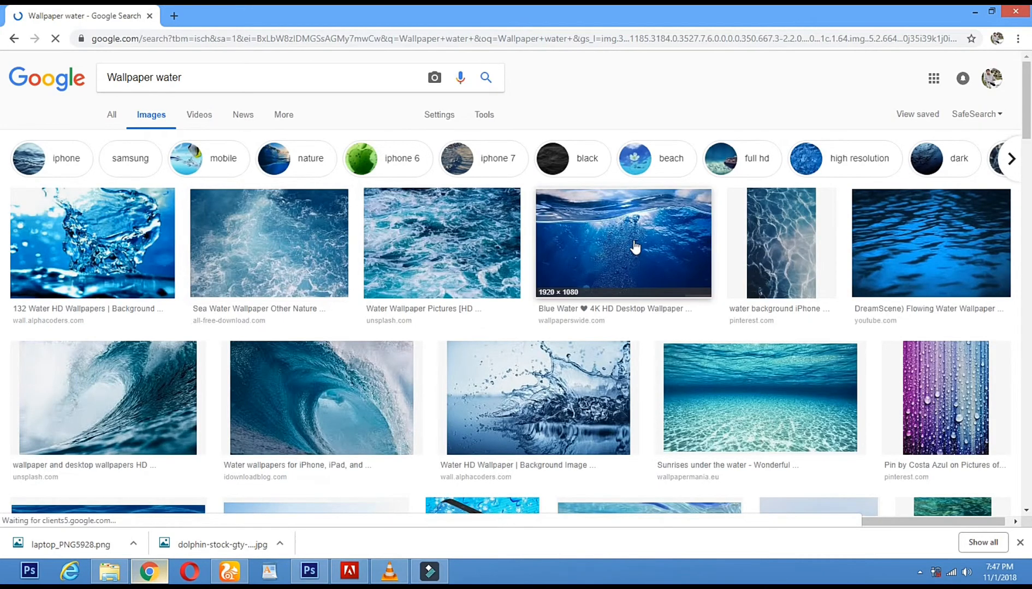
# Preview the "Blue Water 4K HD Desktop Wallpaper" result and save its image to the Desktop as the JPEG file "download"
pyautogui.click(635, 247)
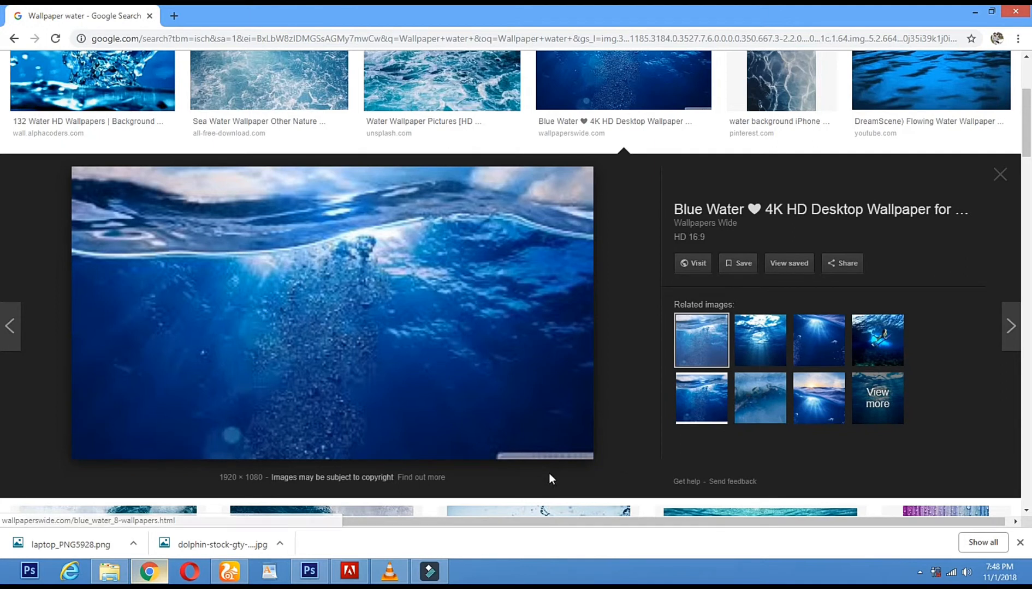
pyautogui.scroll(-1, 386, 342)
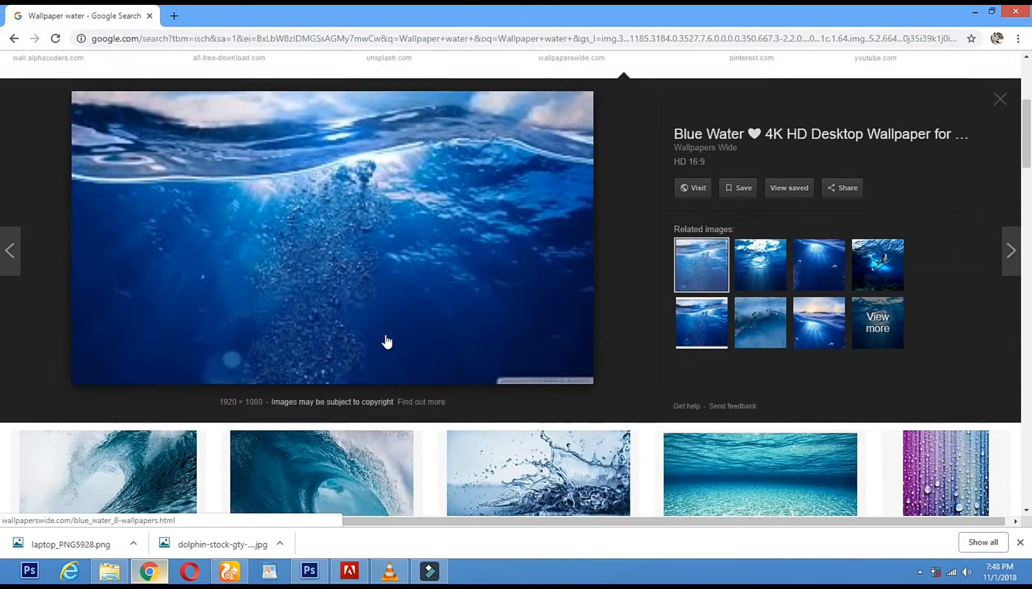
pyautogui.scroll(5, 382, 375)
pyautogui.scroll(-4, 380, 374)
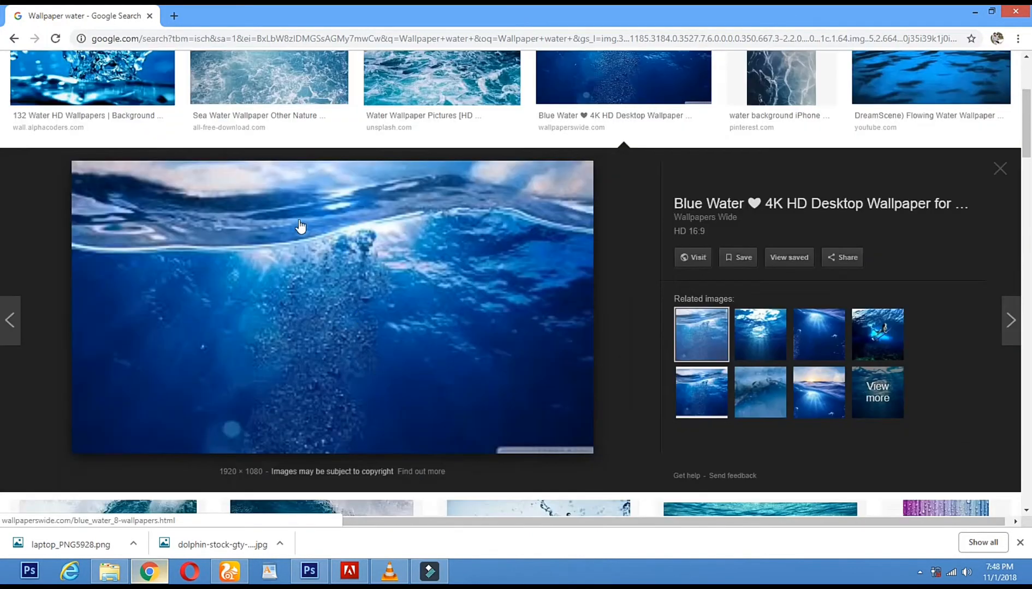
pyautogui.rightClick(245, 196)
pyautogui.click(308, 331)
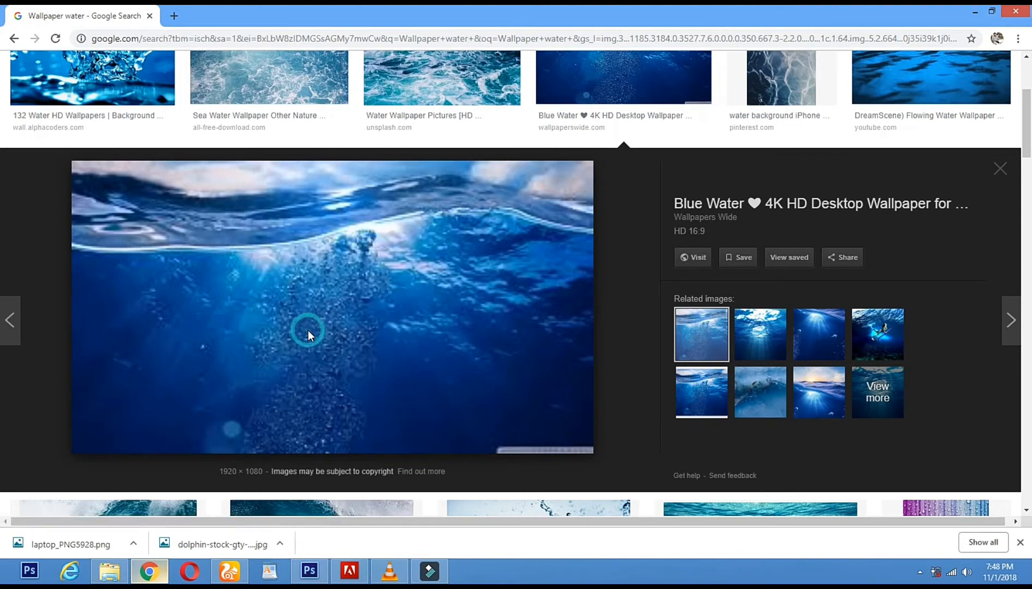
pyautogui.click(388, 295)
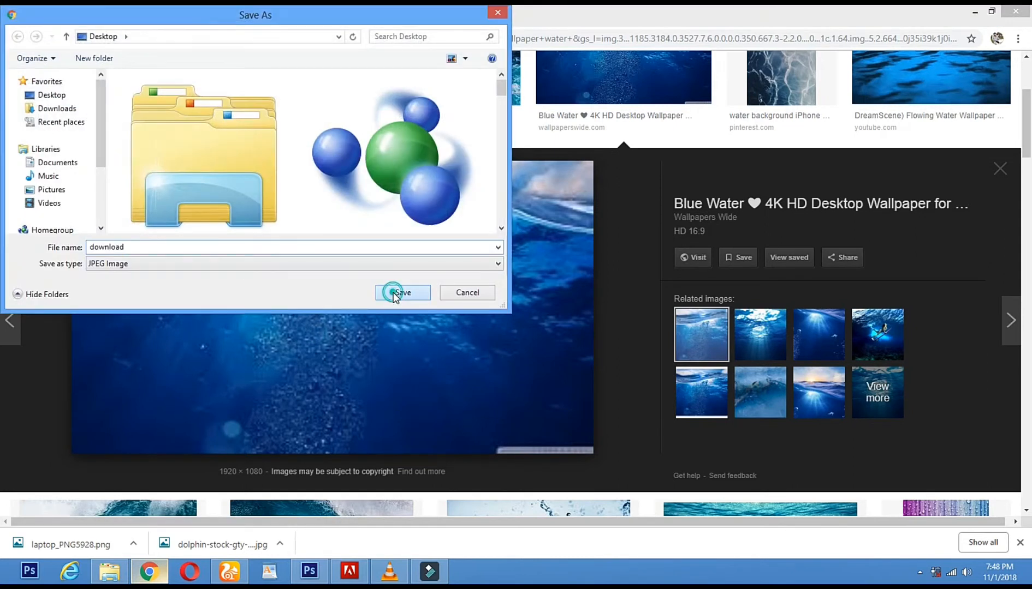
# Switch to Photoshop and open download.jpg from the Desktop
pyautogui.click(312, 572)
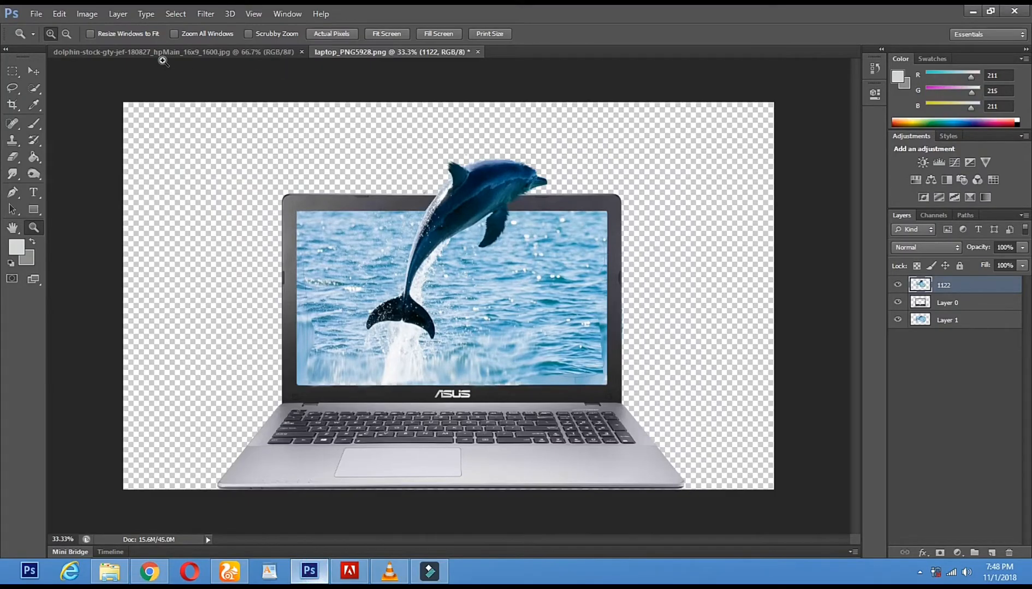
pyautogui.click(37, 14)
pyautogui.click(53, 34)
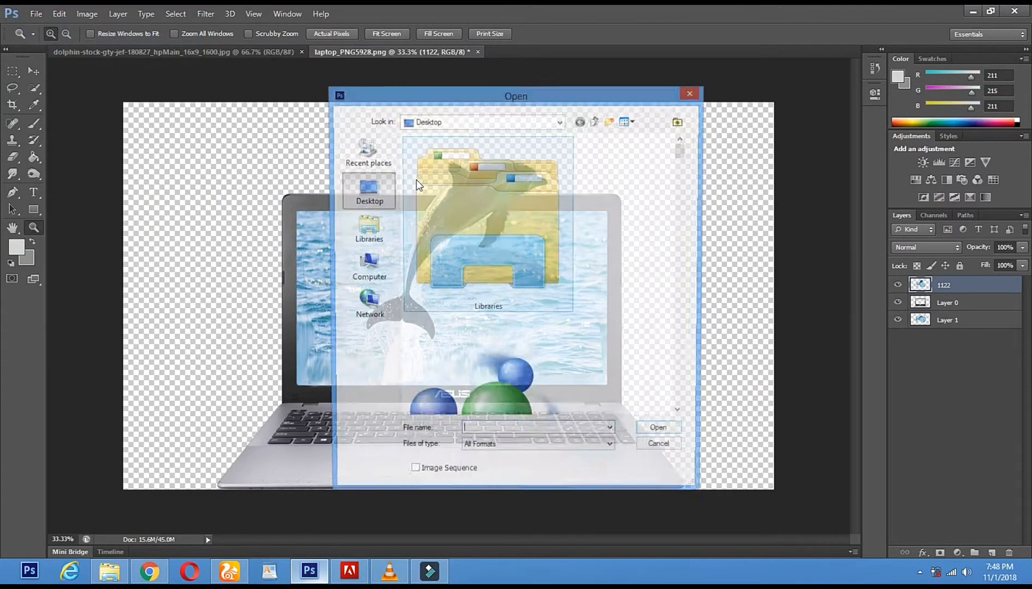
pyautogui.moveTo(682, 151); pyautogui.dragTo(691, 338)
pyautogui.click(527, 362)
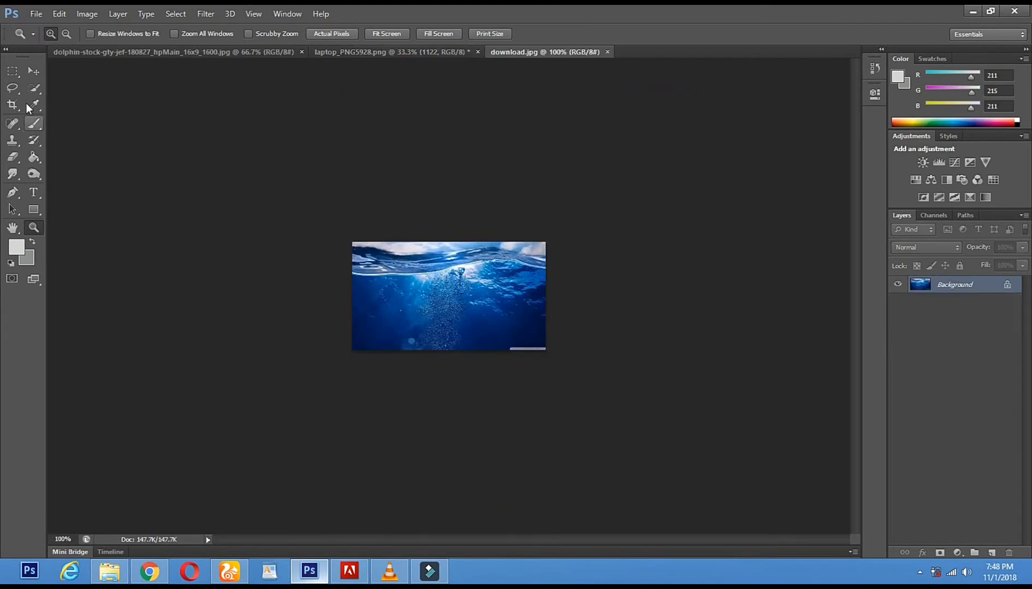
# Select the whole water image with the Rectangular Marquee tool and move it into the laptop_PNG5928.png document
pyautogui.click(14, 71)
pyautogui.moveTo(335, 228); pyautogui.dragTo(663, 428)
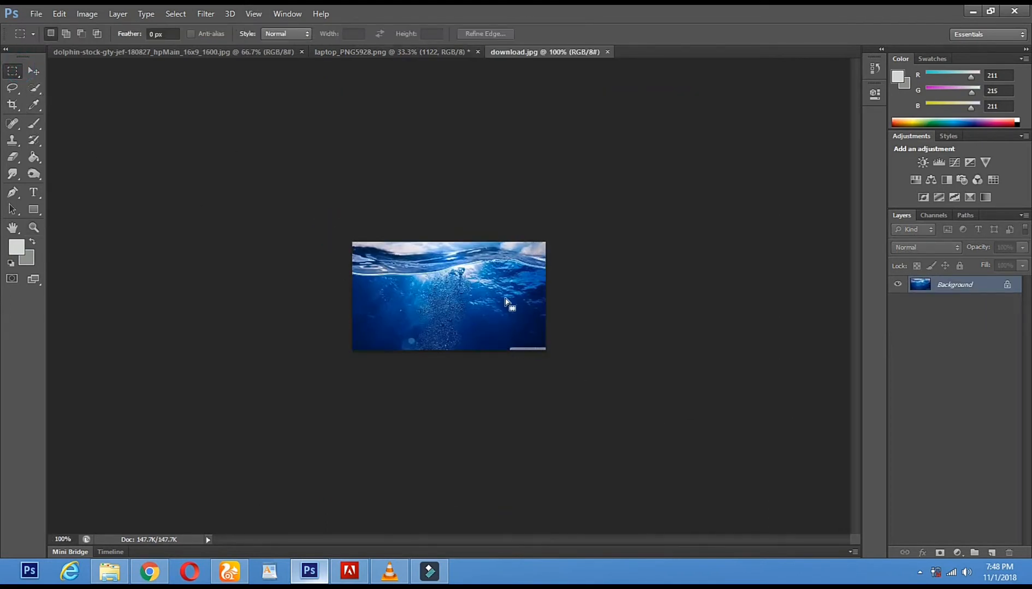
pyautogui.click(33, 71)
pyautogui.moveTo(445, 303); pyautogui.dragTo(175, 57)
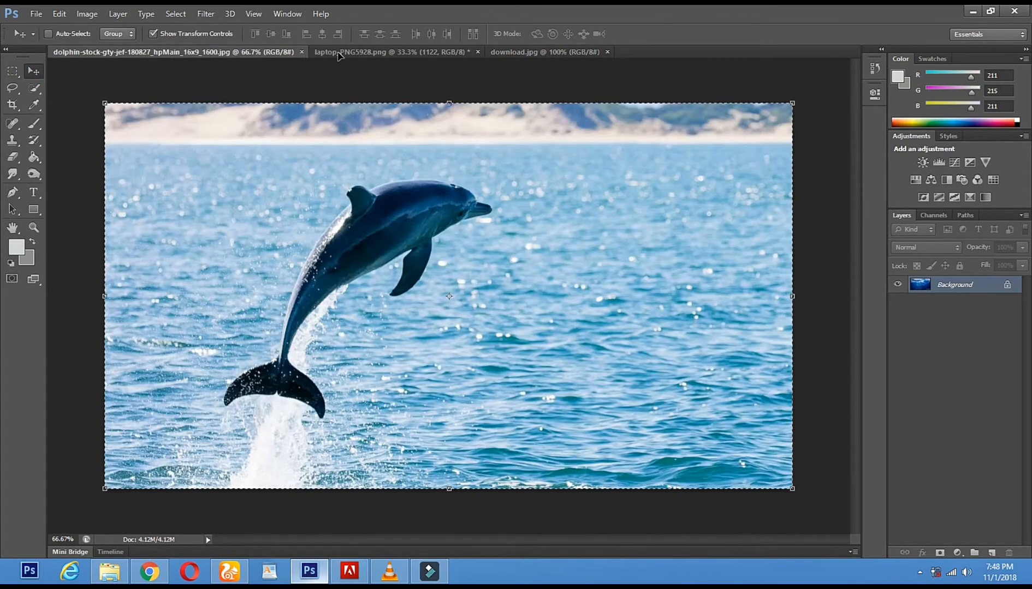
pyautogui.moveTo(339, 56); pyautogui.dragTo(339, 55)
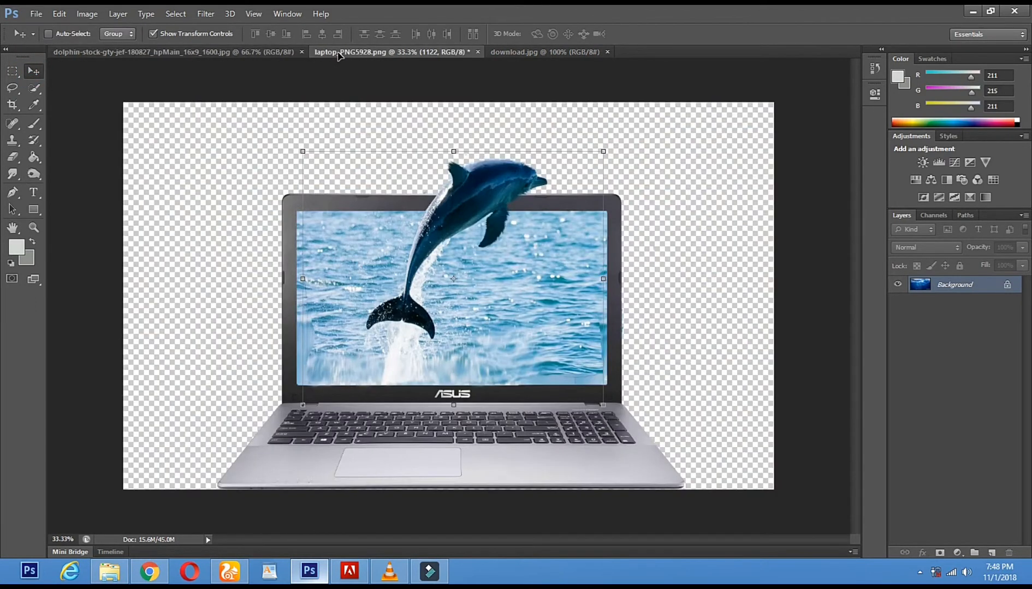
pyautogui.click(527, 55)
pyautogui.moveTo(355, 52); pyautogui.dragTo(218, 260)
# Scale the water layer to about 1066% width and 1096% height so it covers the whole canvas, and apply the transform
pyautogui.moveTo(327, 213); pyautogui.dragTo(784, 102)
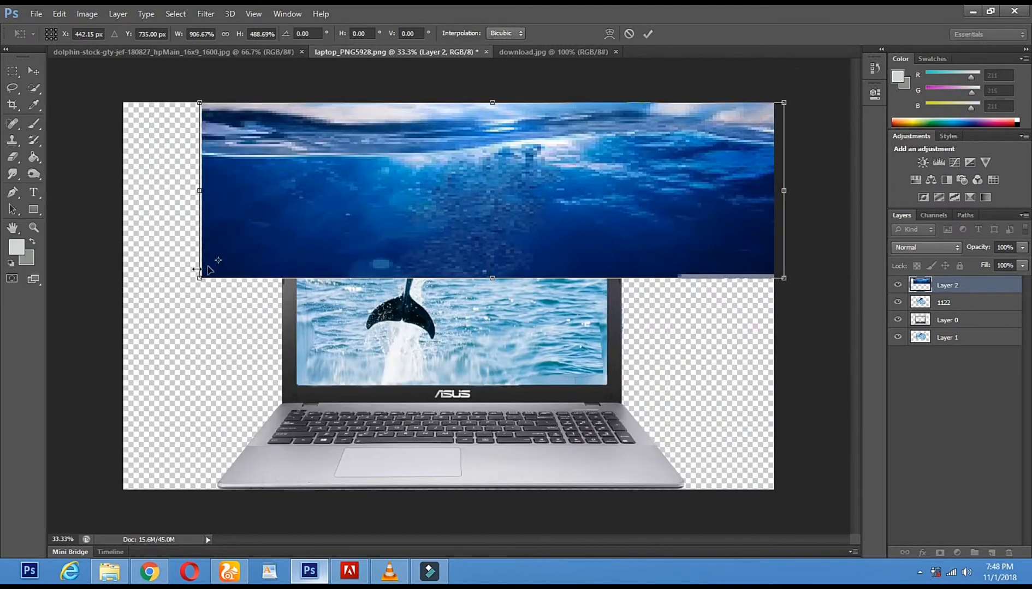
pyautogui.moveTo(161, 374); pyautogui.dragTo(99, 490)
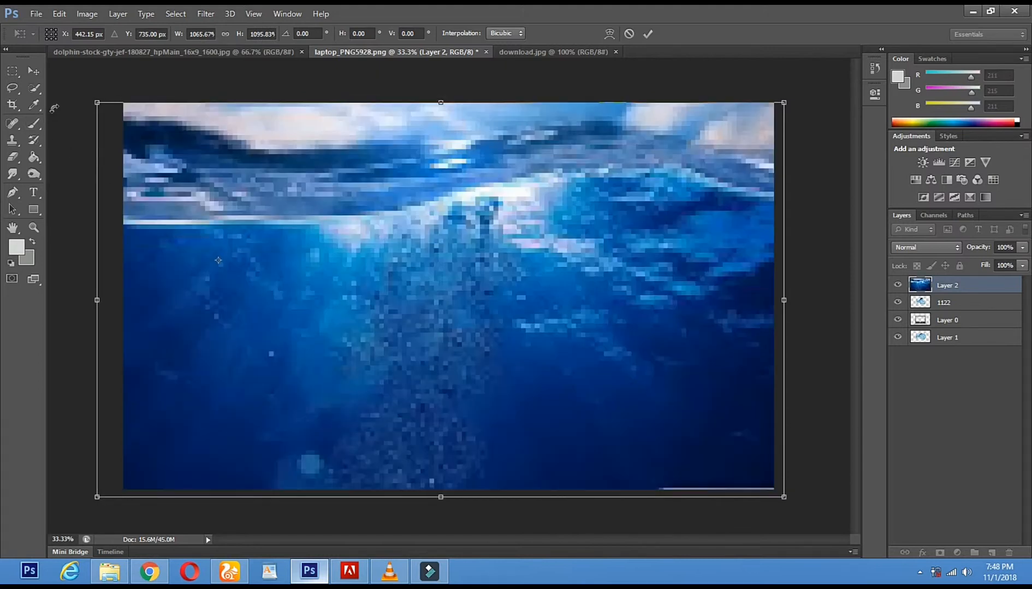
pyautogui.click(26, 64)
pyautogui.click(471, 222)
# Move Layer 2 below Layer 1 in the stack, shift the water image slightly to the left, and hide the transform controls
pyautogui.moveTo(948, 303); pyautogui.dragTo(955, 348)
pyautogui.moveTo(683, 220)
pyautogui.mouseDown()
pyautogui.moveTo(687, 248)
pyautogui.moveTo(675, 217)
pyautogui.mouseUp()
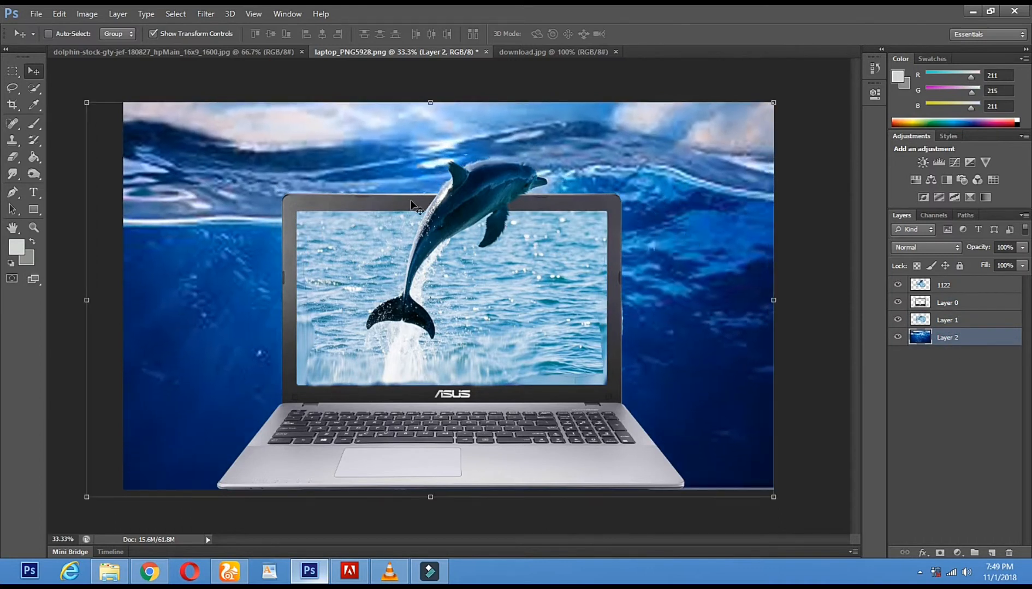
pyautogui.click(153, 34)
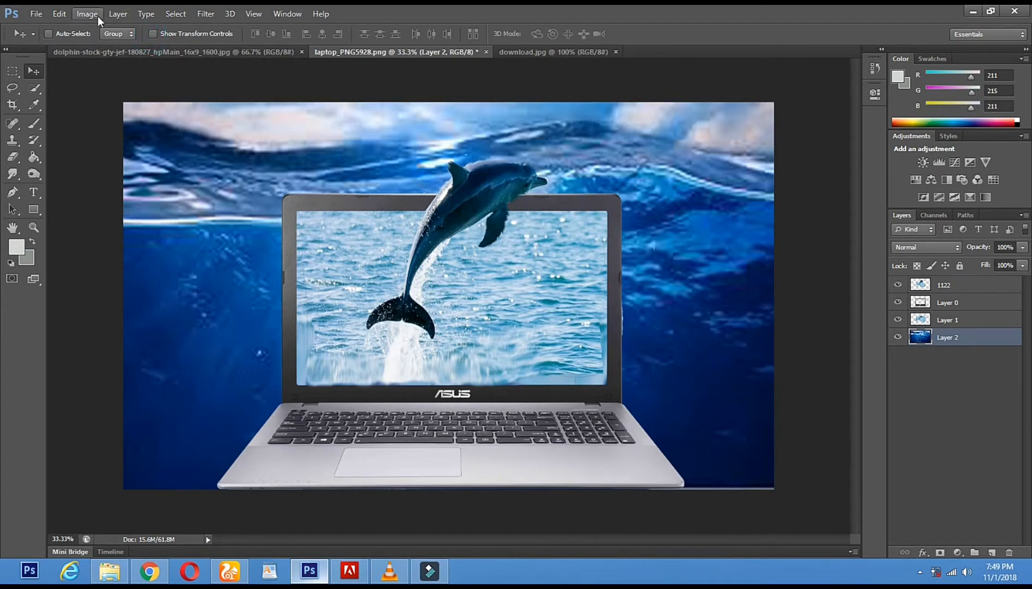
# Apply a Gaussian Blur with a radius of 40.1 pixels to the water background on Layer 2
pyautogui.click(203, 15)
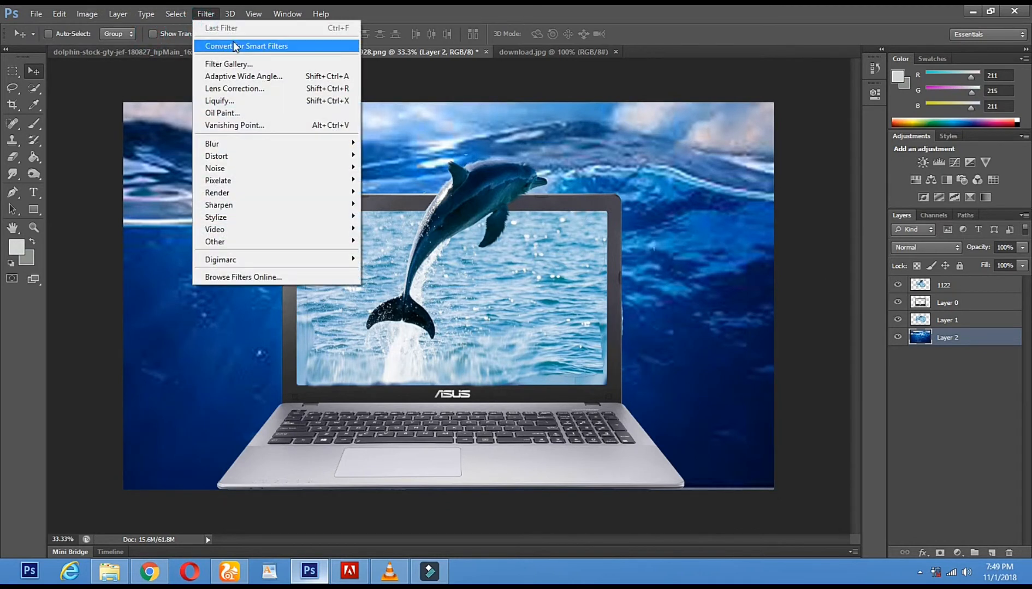
pyautogui.moveTo(267, 145)
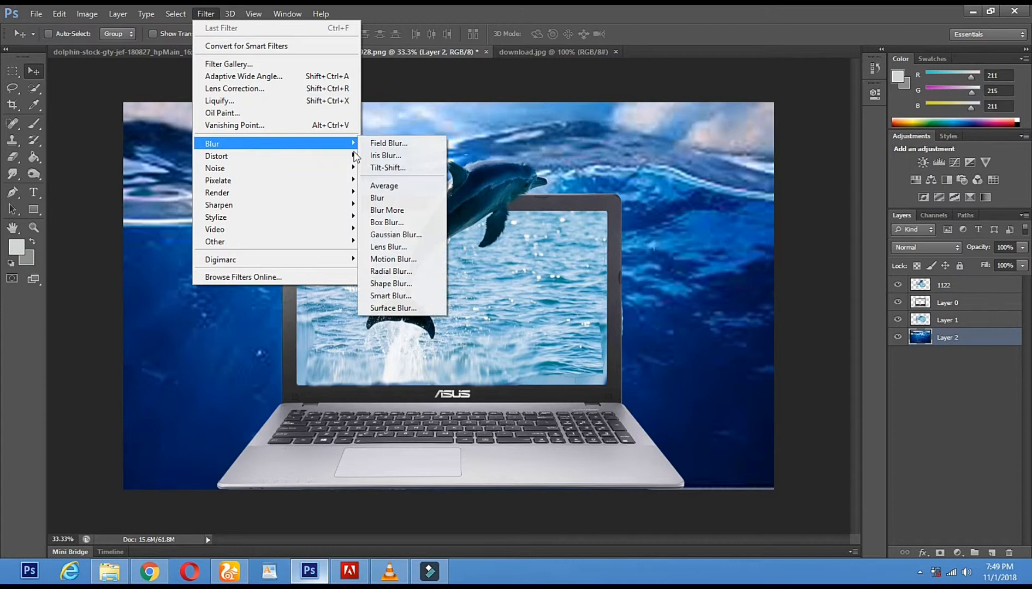
pyautogui.click(404, 235)
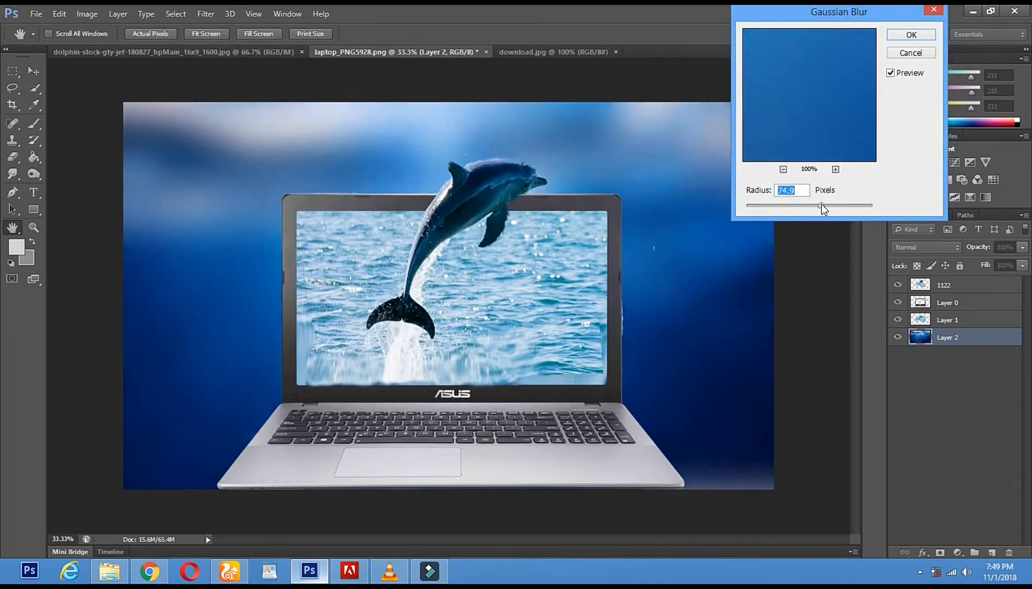
pyautogui.click(811, 202)
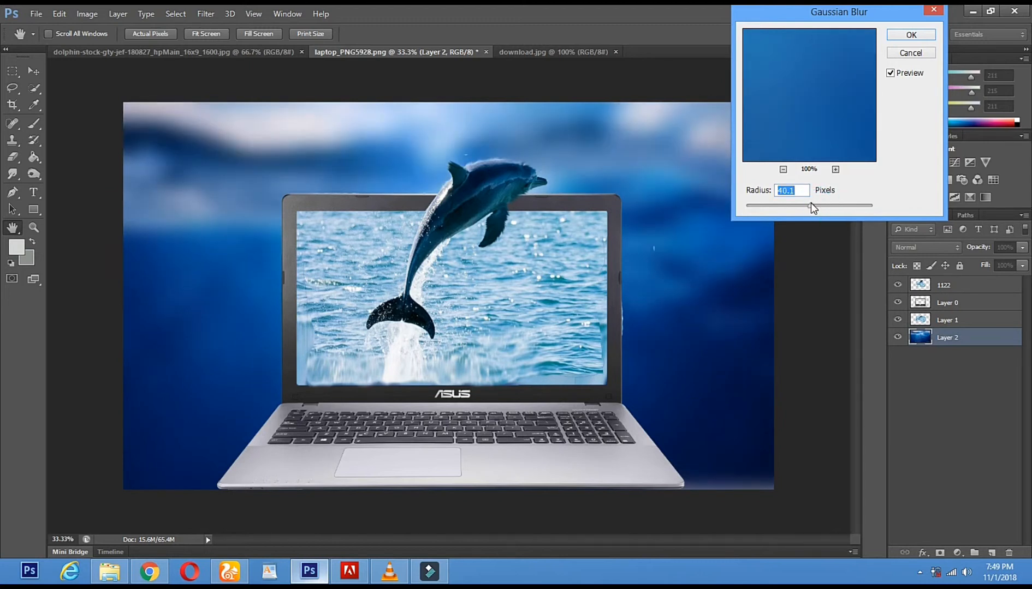
pyautogui.click(927, 36)
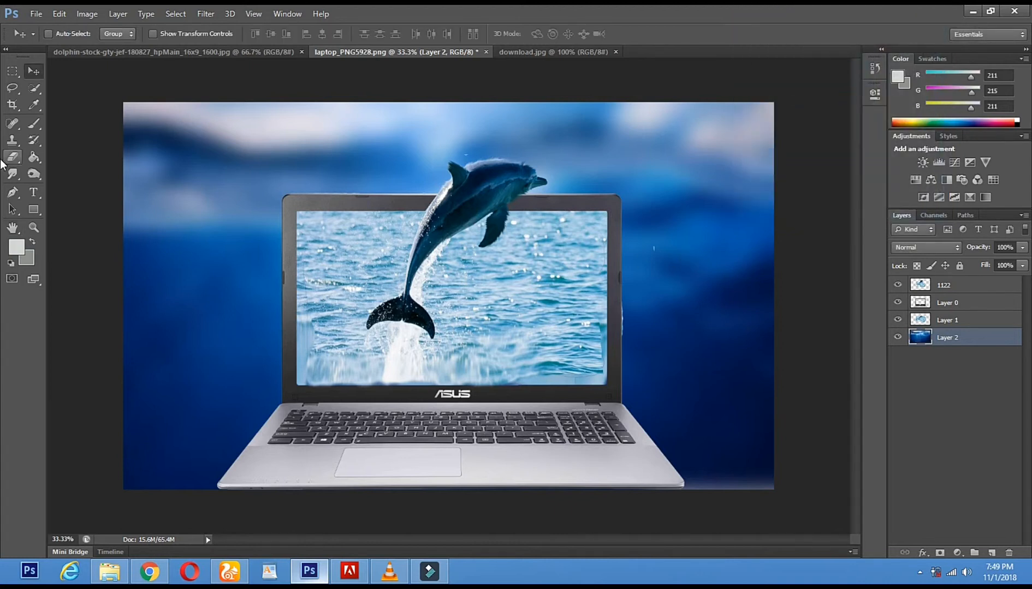
# Erase the leftover water slivers outside the laptop's right edge on Layer 1 with the 41 px Eraser
pyautogui.click(34, 229)
pyautogui.click(673, 244)
pyautogui.click(650, 230)
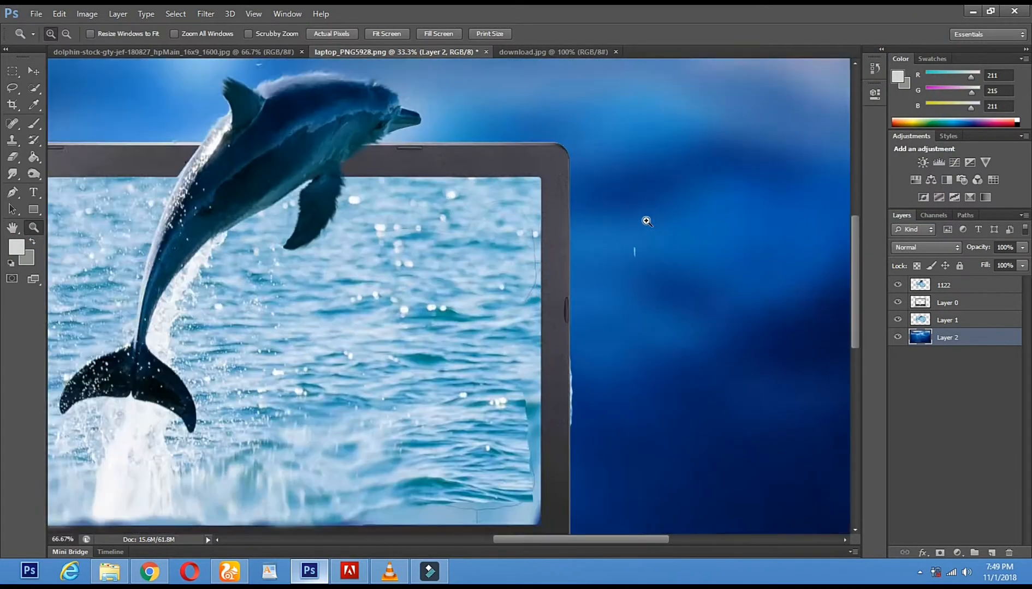
pyautogui.click(644, 221)
pyautogui.moveTo(546, 316); pyautogui.dragTo(546, 143)
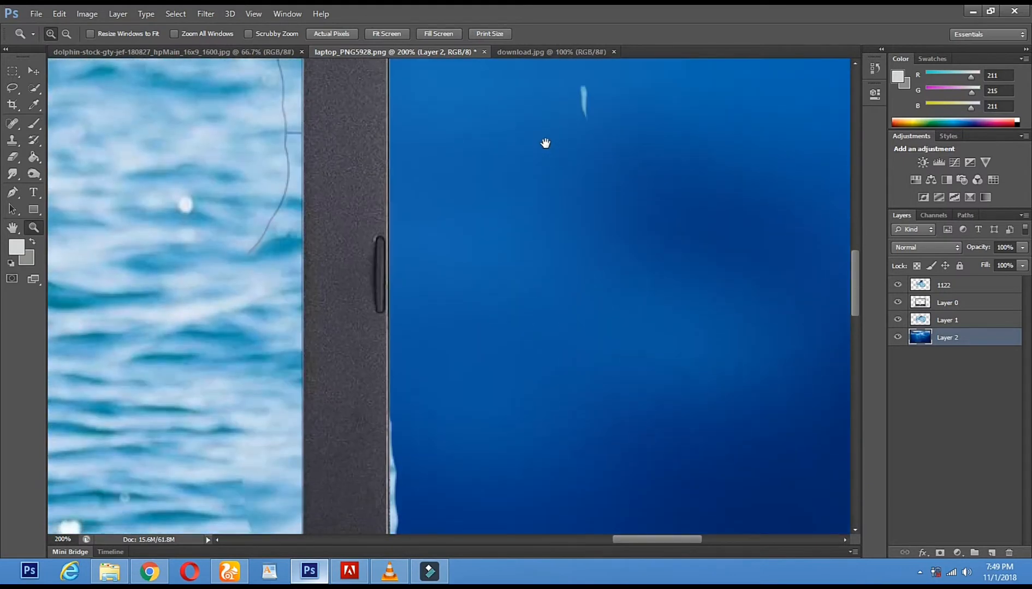
pyautogui.moveTo(448, 384); pyautogui.dragTo(467, 222)
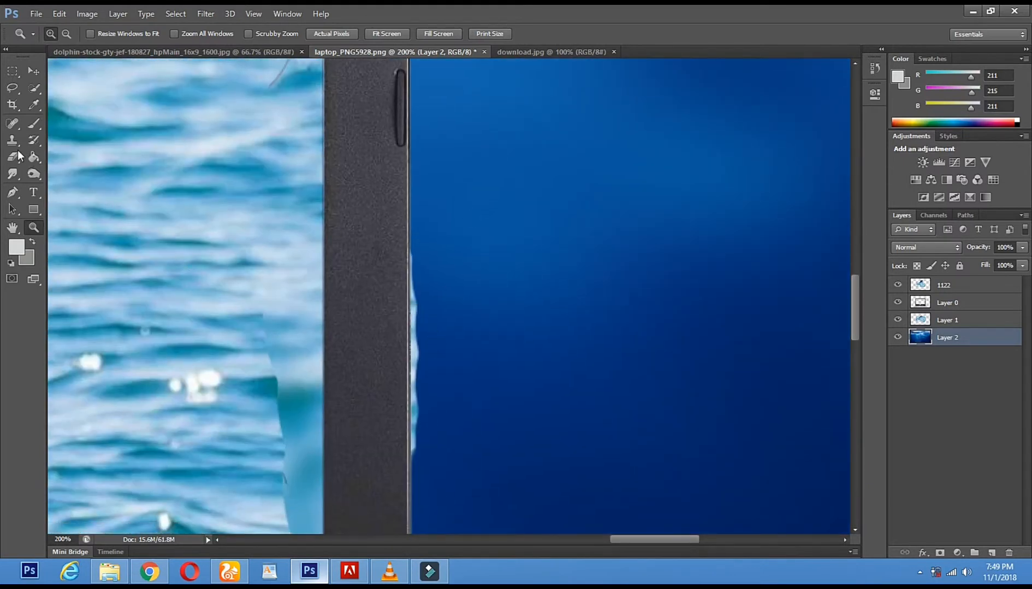
pyautogui.click(14, 157)
pyautogui.click(944, 291)
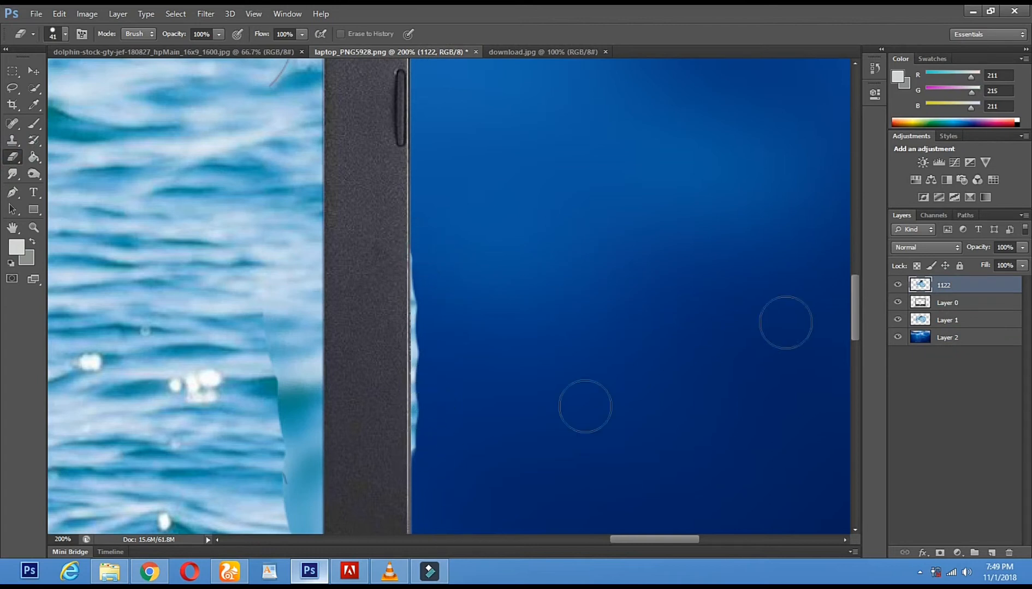
pyautogui.click(944, 305)
pyautogui.click(944, 320)
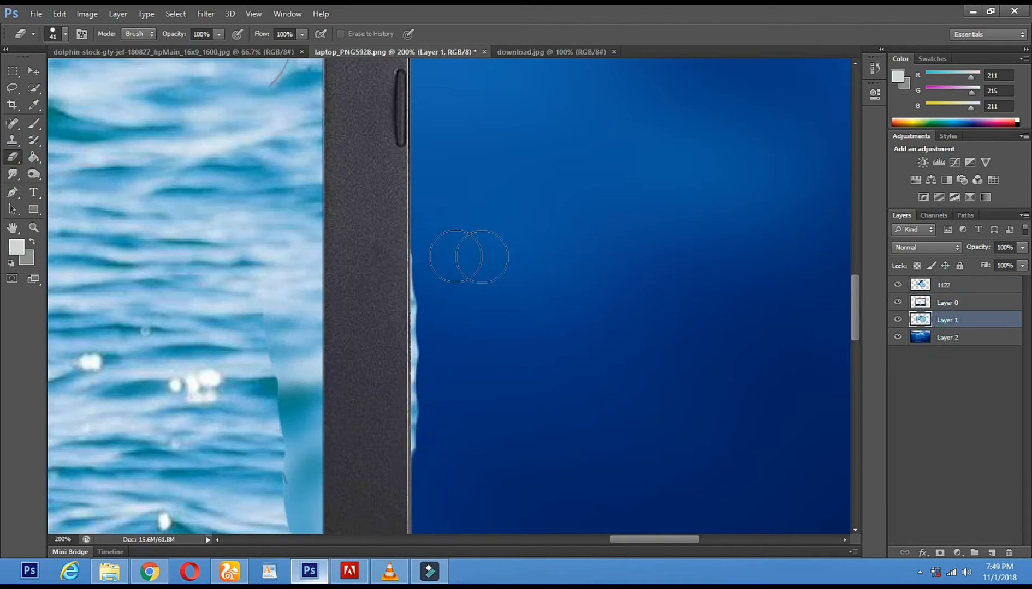
pyautogui.moveTo(540, 124); pyautogui.dragTo(552, 518)
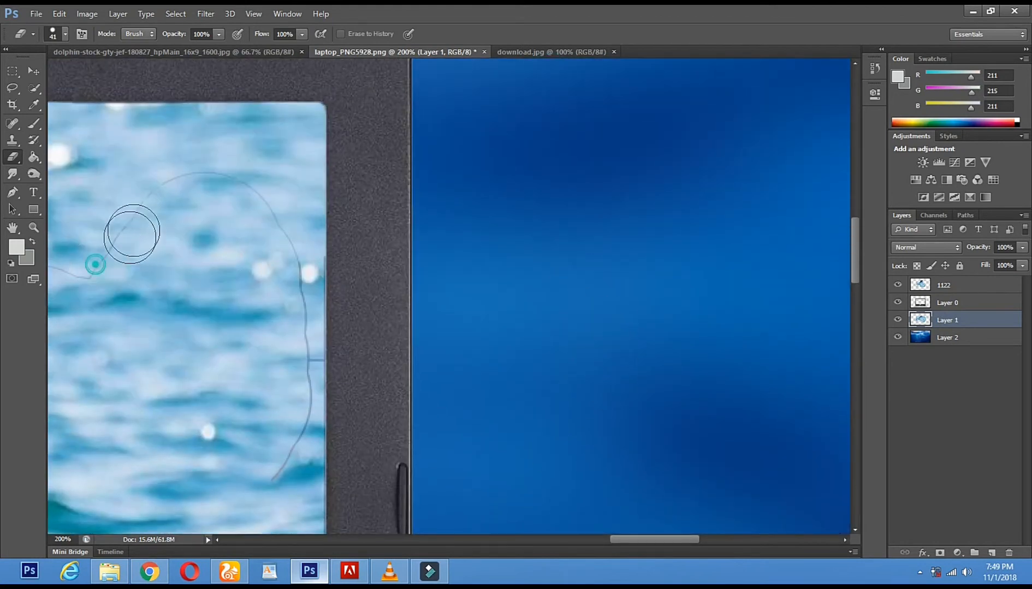
# Erase the thin curved outline over the water near the laptop screen's upper-right corner on Layer 0
pyautogui.moveTo(88, 270); pyautogui.dragTo(148, 203)
pyautogui.hotkey('ctrl', 'z')
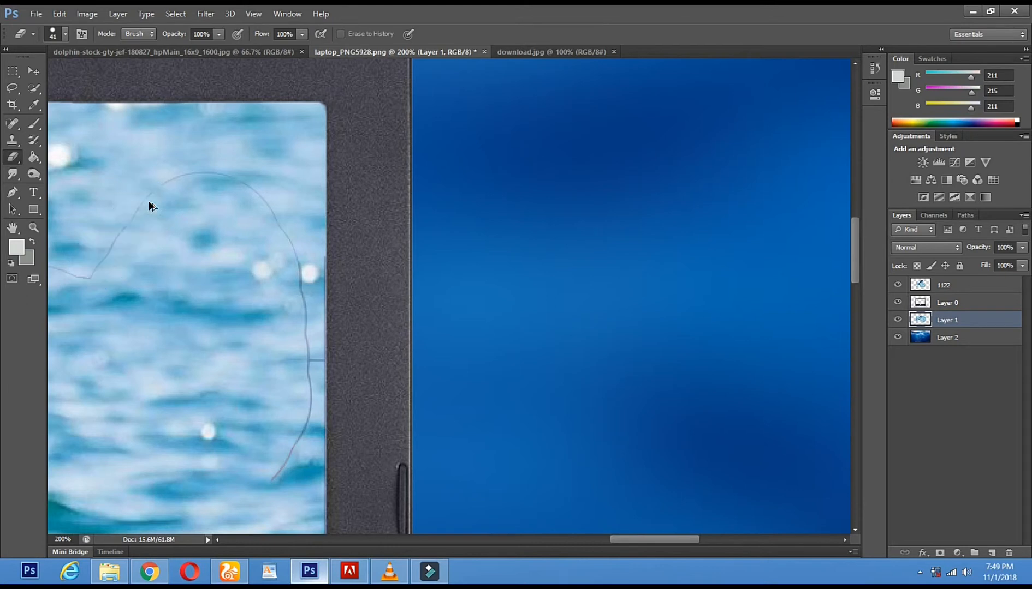
pyautogui.click(944, 284)
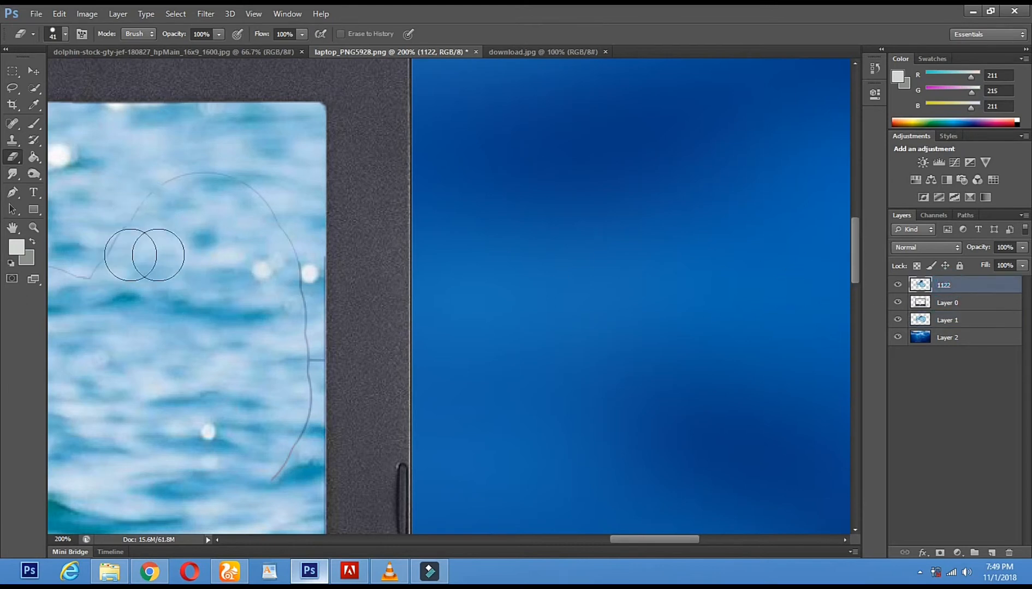
pyautogui.click(945, 308)
pyautogui.moveTo(138, 265)
pyautogui.mouseDown()
pyautogui.moveTo(103, 237)
pyautogui.moveTo(164, 191)
pyautogui.moveTo(249, 196)
pyautogui.moveTo(283, 274)
pyautogui.moveTo(292, 353)
pyautogui.moveTo(285, 421)
pyautogui.moveTo(256, 494)
pyautogui.mouseUp()
pyautogui.moveTo(103, 181); pyautogui.dragTo(249, 251)
pyautogui.moveTo(229, 338)
pyautogui.mouseDown()
pyautogui.moveTo(116, 332)
pyautogui.moveTo(422, 304)
pyautogui.moveTo(303, 302)
pyautogui.moveTo(201, 320)
pyautogui.mouseUp()
pyautogui.click(33, 228)
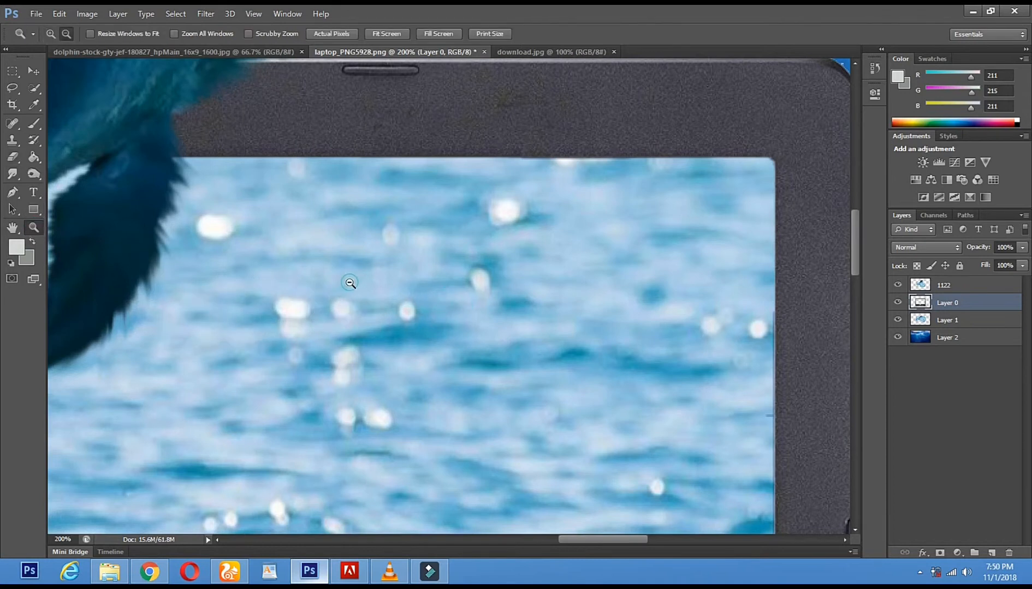
pyautogui.keyDown('alt'); pyautogui.click(347, 285); pyautogui.keyUp('alt')
pyautogui.keyDown('alt'); pyautogui.click(350, 286); pyautogui.keyUp('alt')
pyautogui.keyDown('alt'); pyautogui.click(408, 259); pyautogui.keyUp('alt')
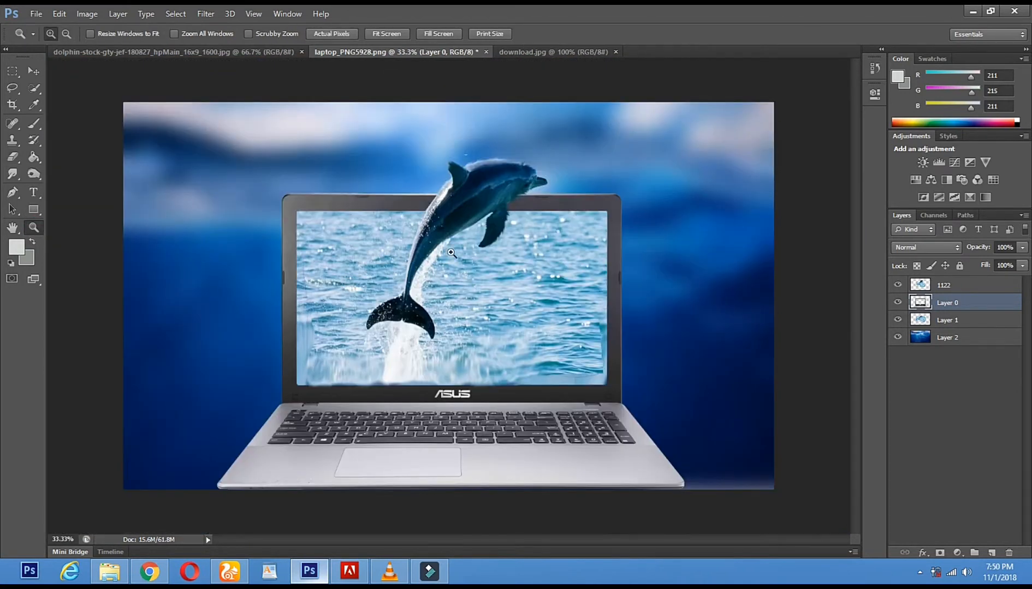
pyautogui.click(87, 13)
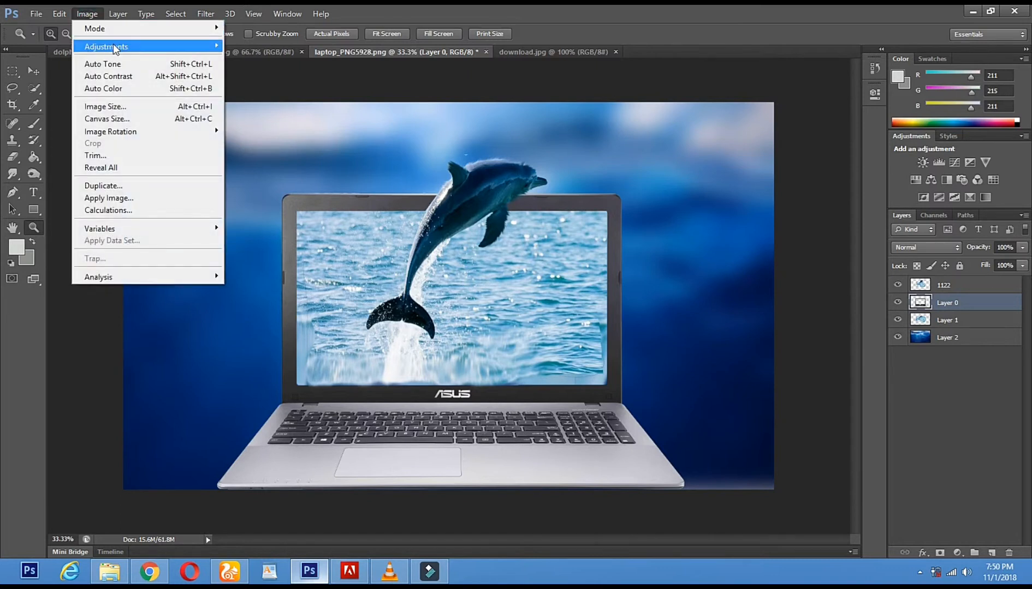
pyautogui.click(205, 13)
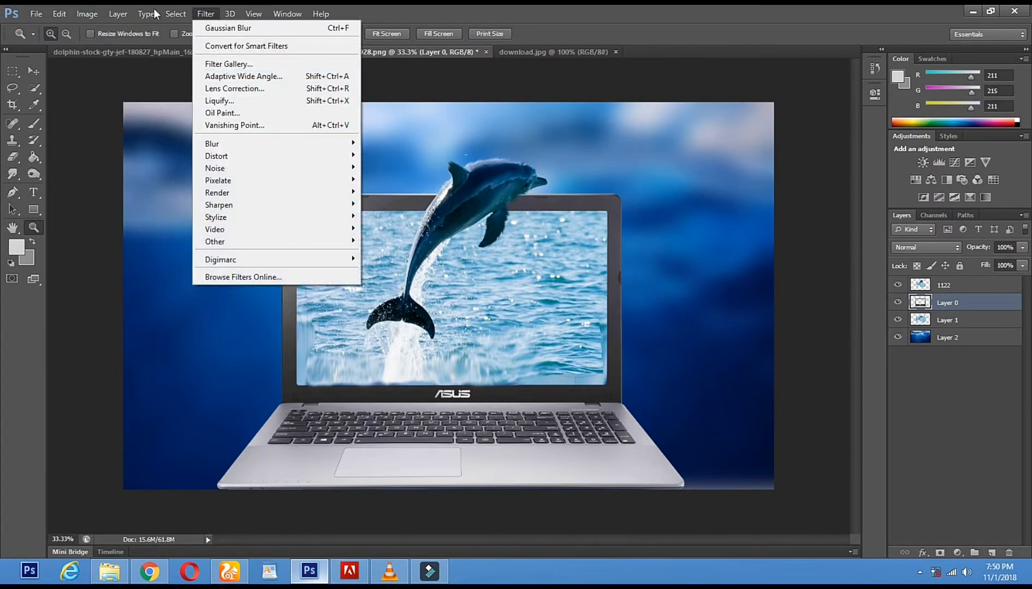
# Start HDR Toning on the composite, accept flattening the document, and set the Edge Glow radius to 275 px and strength to 1.65
pyautogui.moveTo(87, 13)
pyautogui.moveTo(127, 49)
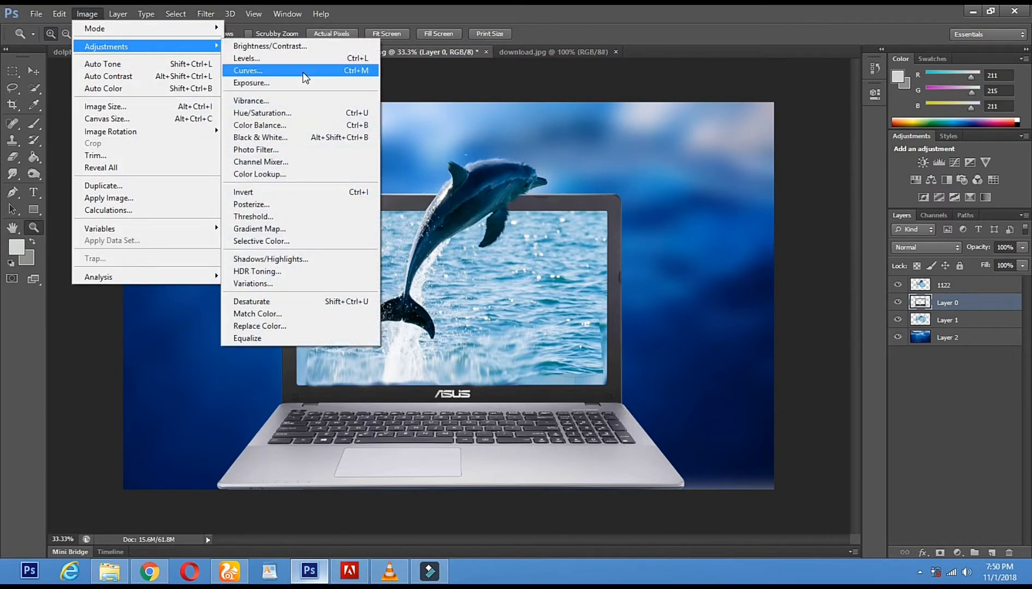
pyautogui.click(272, 271)
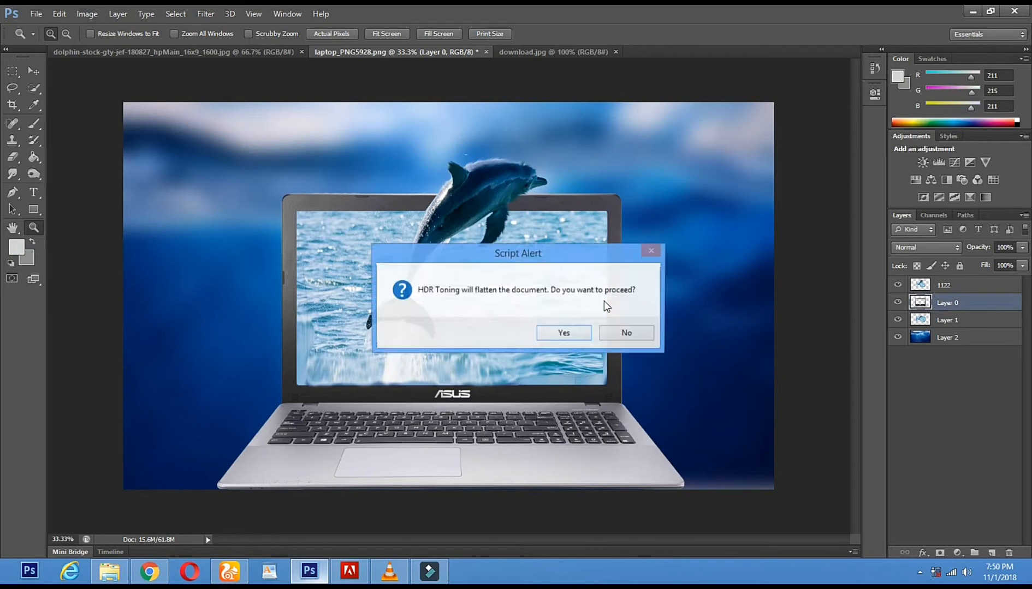
pyautogui.click(567, 340)
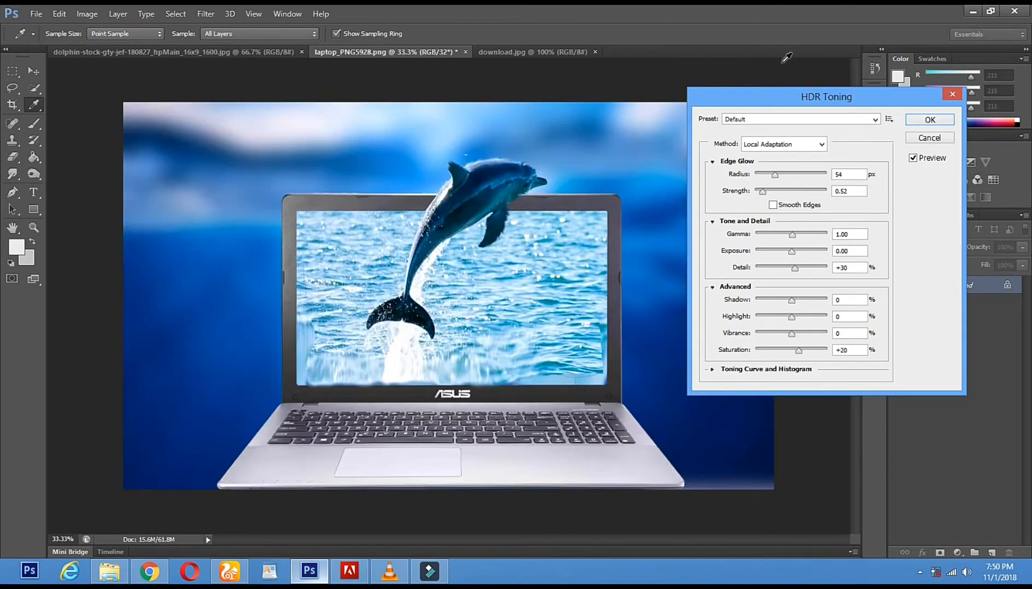
pyautogui.moveTo(799, 101); pyautogui.dragTo(801, 122)
pyautogui.moveTo(787, 199); pyautogui.dragTo(820, 215)
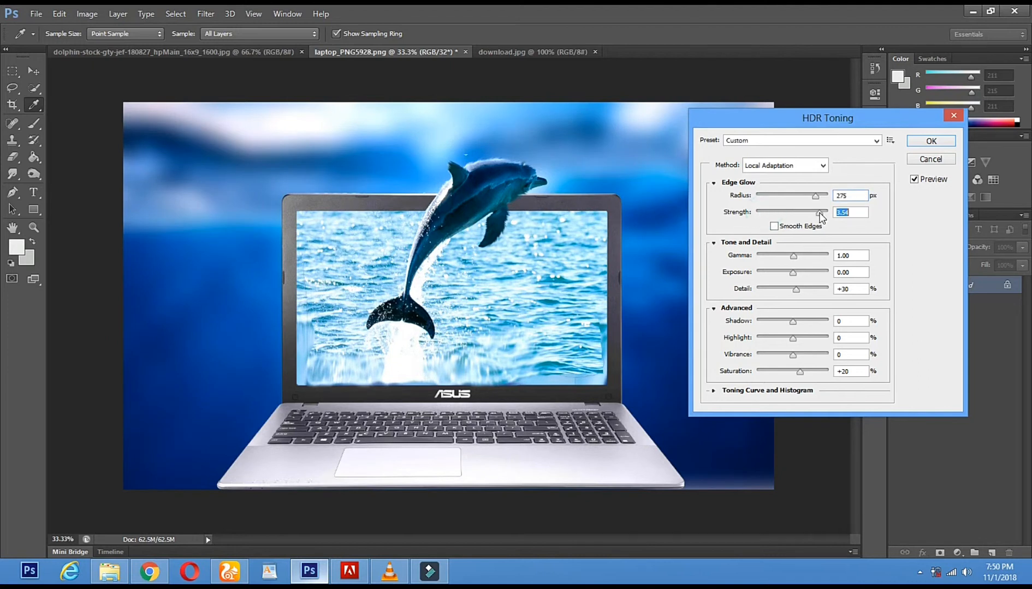
pyautogui.click(819, 213)
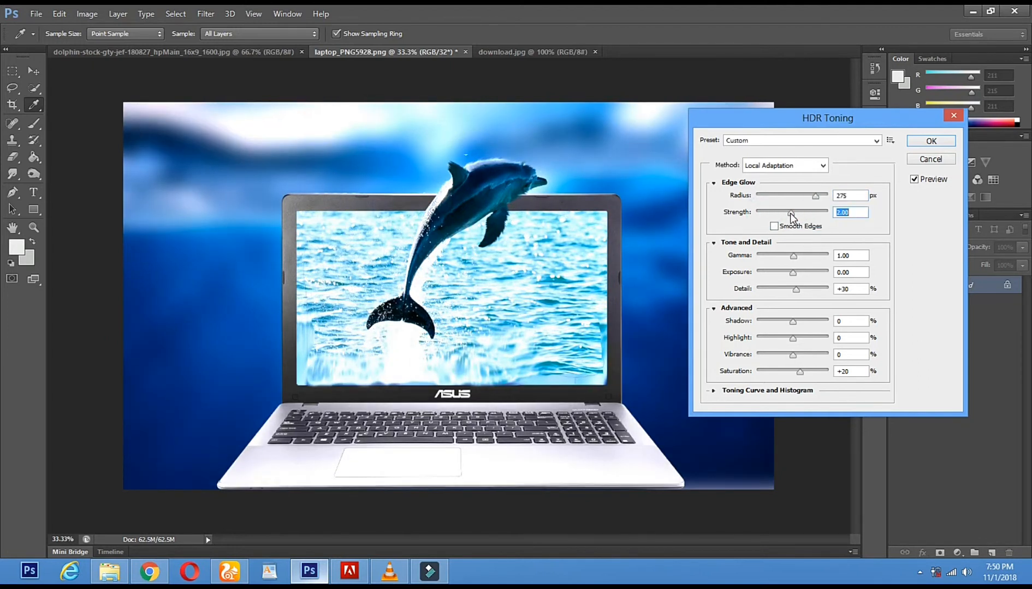
pyautogui.moveTo(791, 212); pyautogui.dragTo(784, 213)
# Set the HDR Toning gamma to 0.71, exposure to -0.05 and detail to +24%
pyautogui.moveTo(785, 258); pyautogui.dragTo(764, 255)
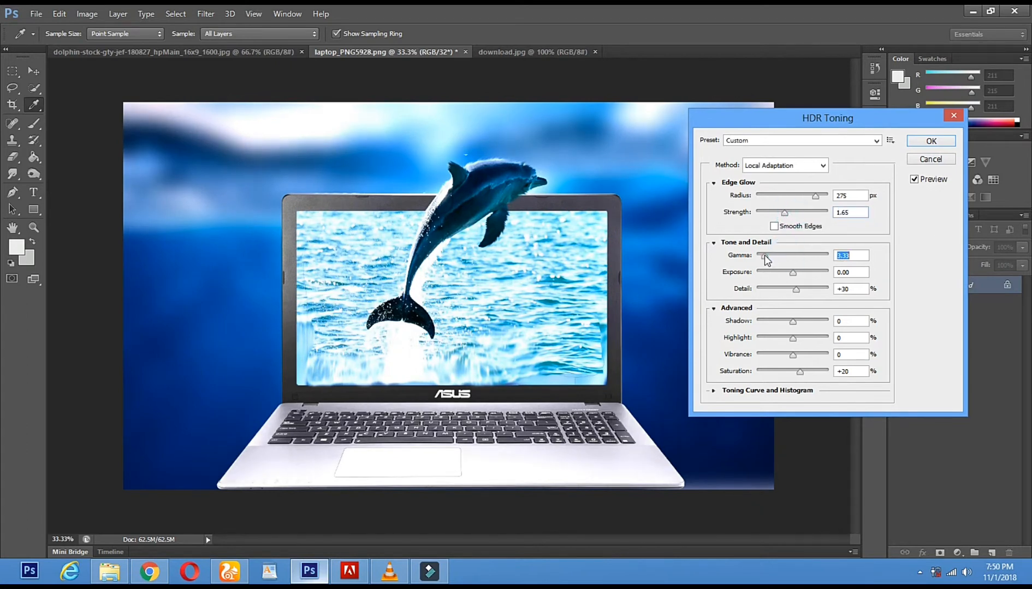
pyautogui.click(797, 257)
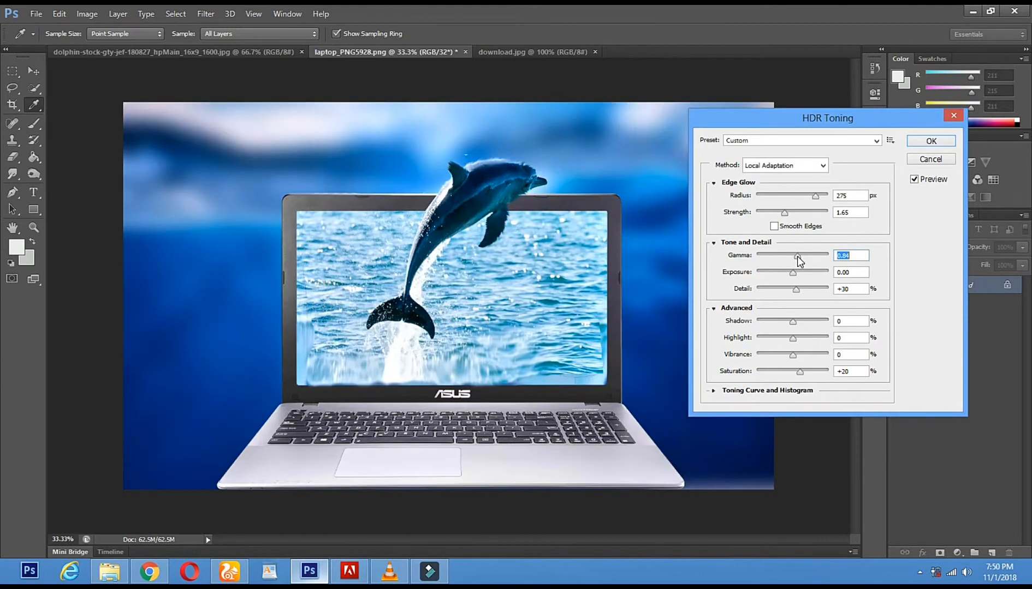
pyautogui.moveTo(802, 256); pyautogui.dragTo(792, 291)
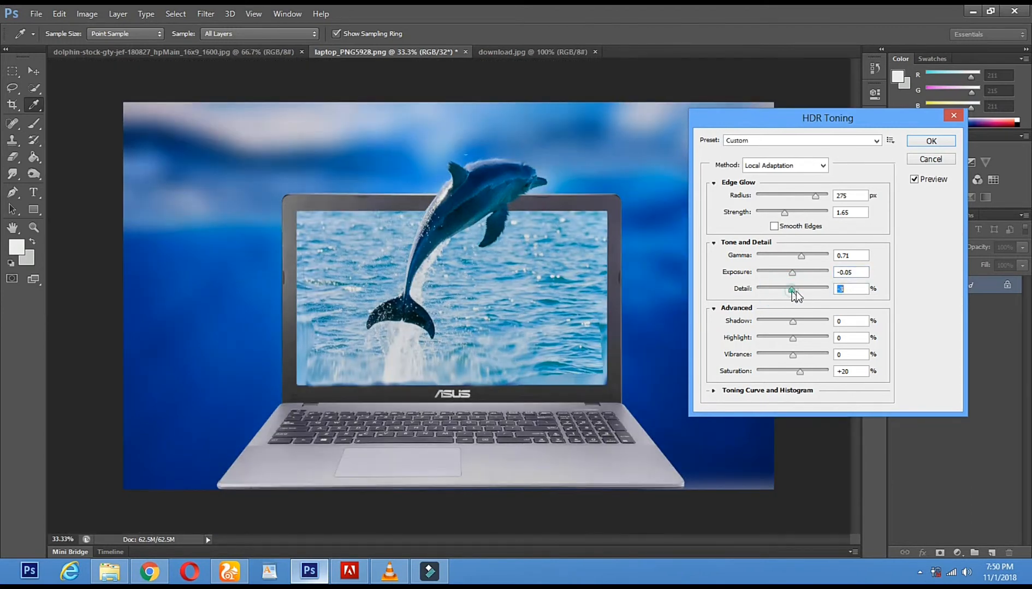
pyautogui.click(805, 291)
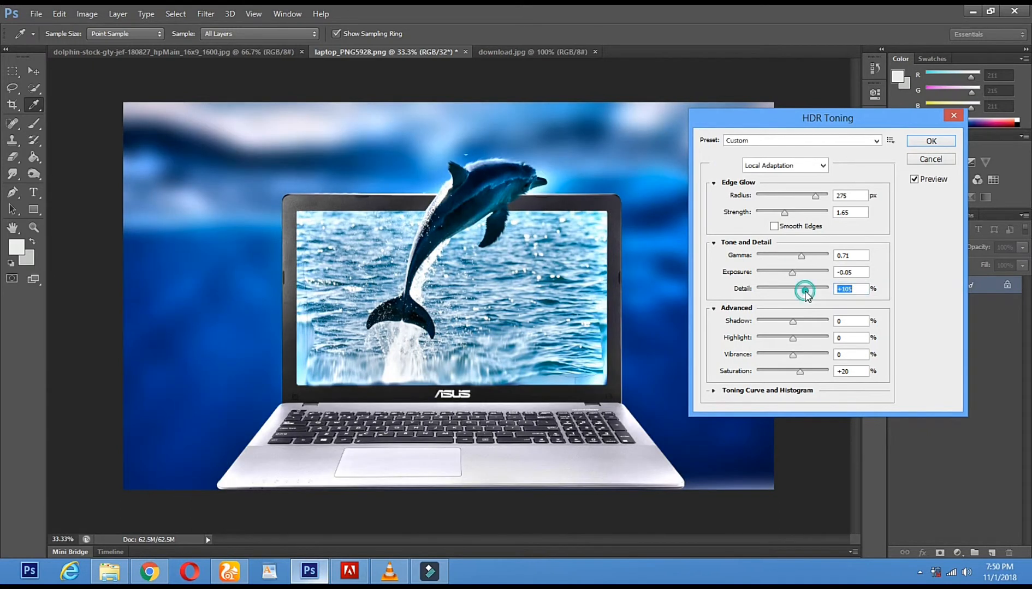
pyautogui.click(802, 291)
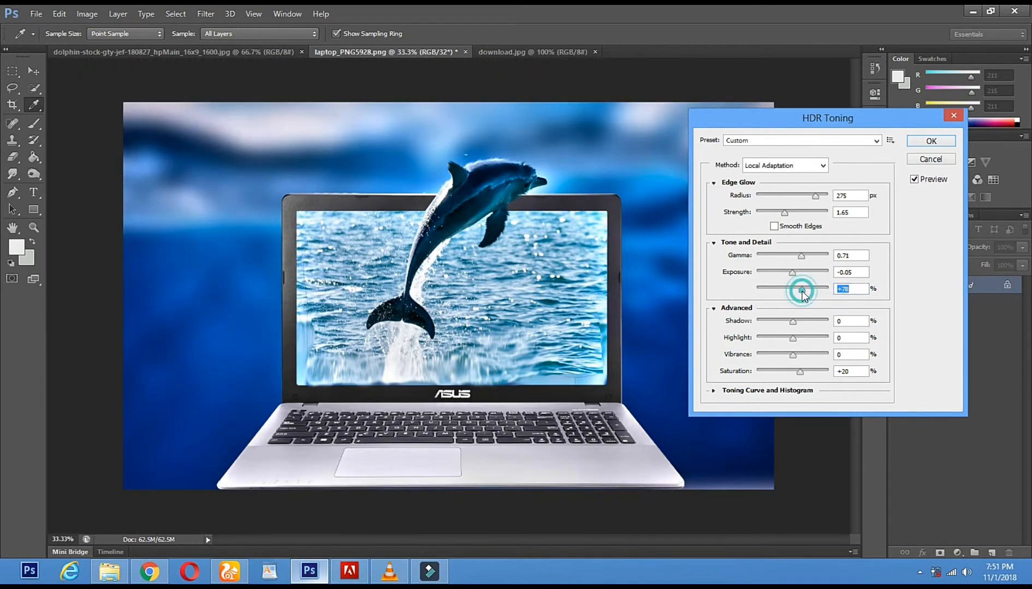
pyautogui.moveTo(798, 292); pyautogui.dragTo(796, 293)
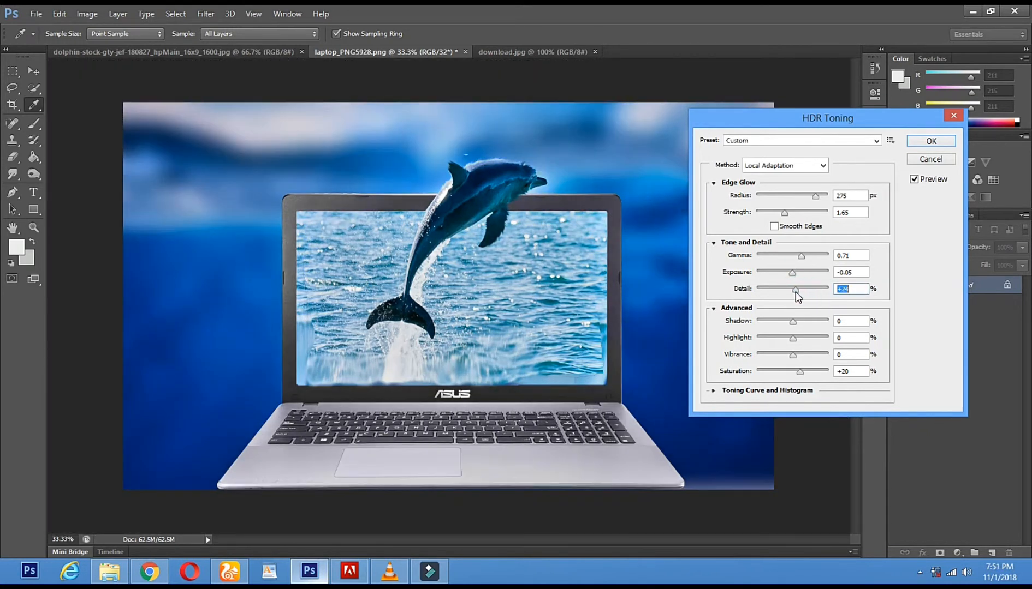
# Set shadow to -50%, highlight to +12%, vibrance to +12% and saturation to +35%, and apply the HDR Toning
pyautogui.moveTo(792, 320); pyautogui.dragTo(774, 321)
pyautogui.moveTo(774, 339); pyautogui.dragTo(796, 337)
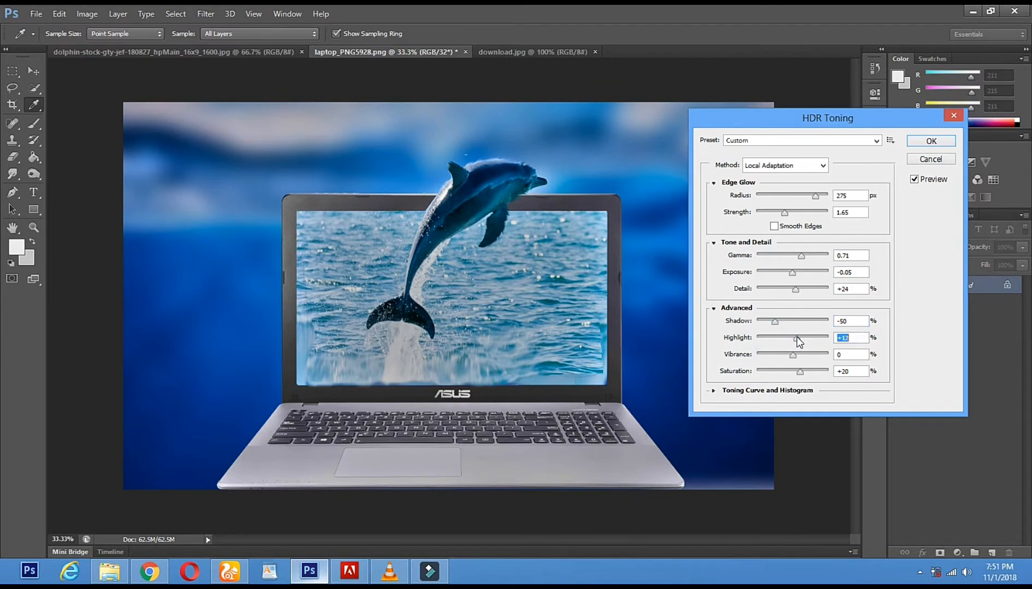
pyautogui.click(792, 358)
pyautogui.moveTo(775, 361); pyautogui.dragTo(789, 357)
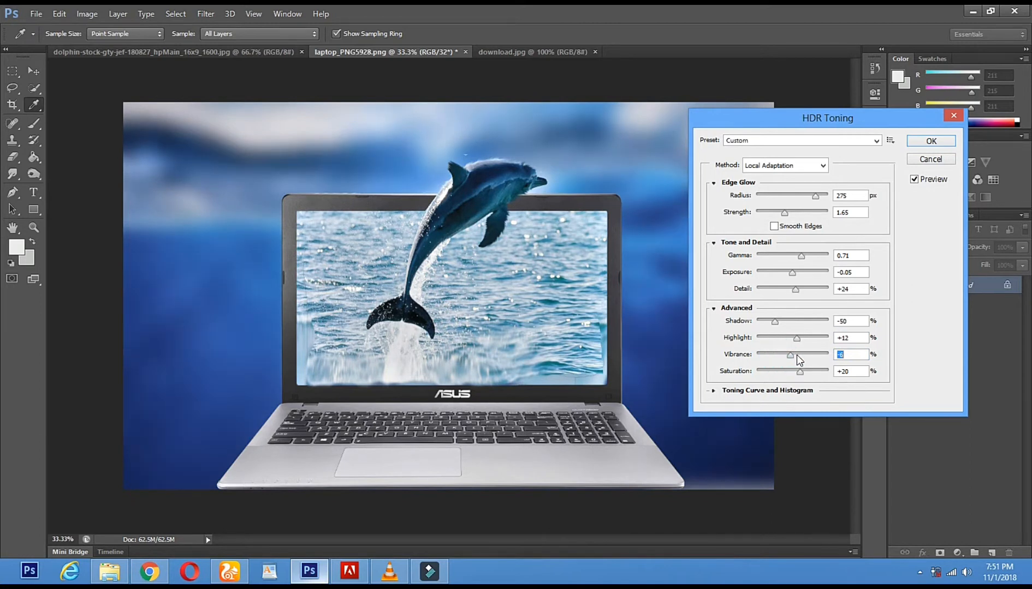
pyautogui.click(797, 372)
pyautogui.moveTo(780, 373); pyautogui.dragTo(806, 374)
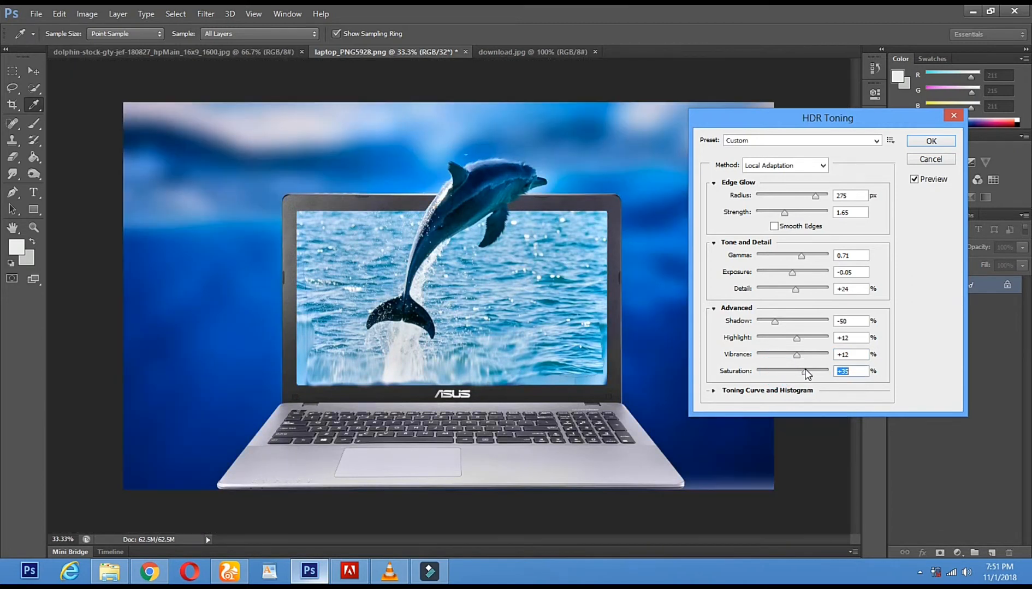
pyautogui.click(933, 141)
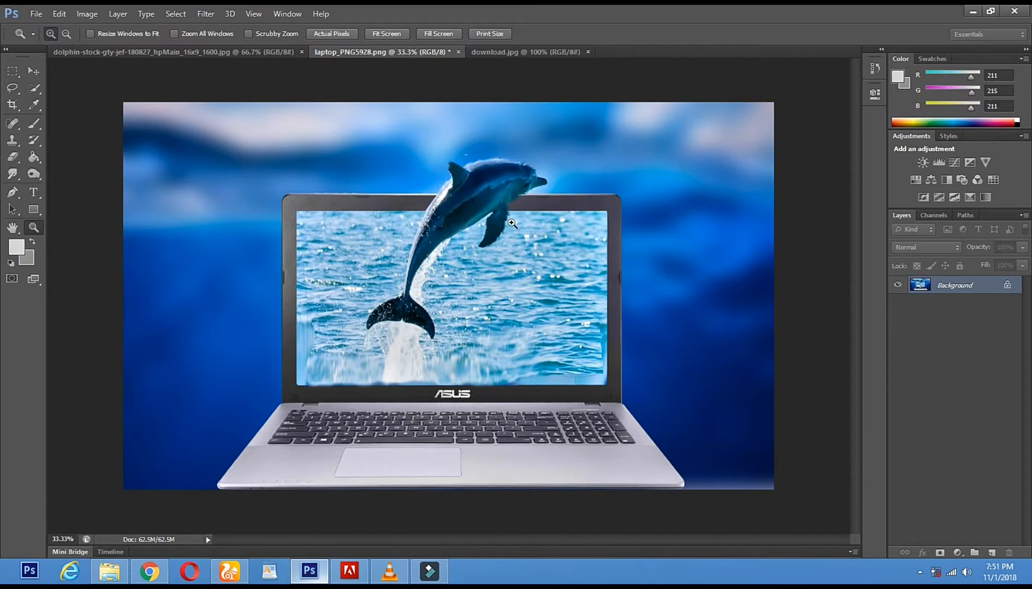
# Start saving the image under a new name on the Desktop, naming the file "Plz Subscribe Channel Thank u"
pyautogui.click(36, 14)
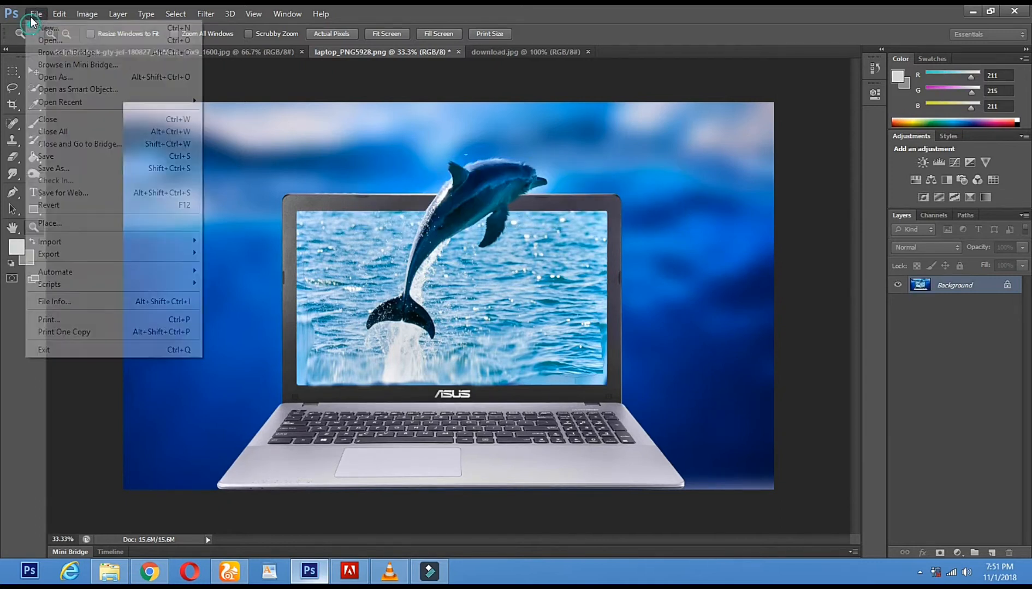
pyautogui.click(79, 165)
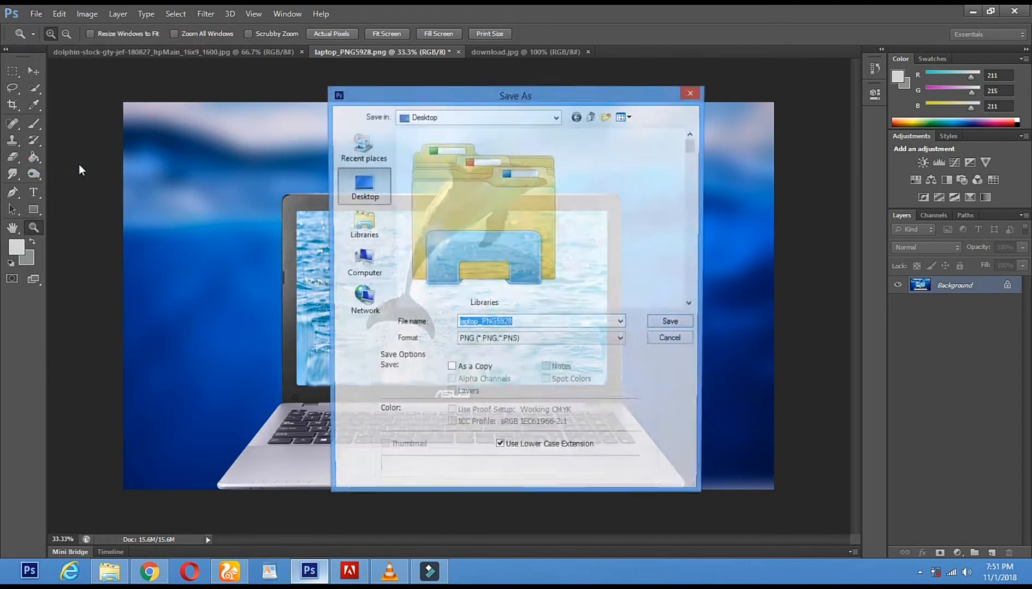
pyautogui.click(370, 198)
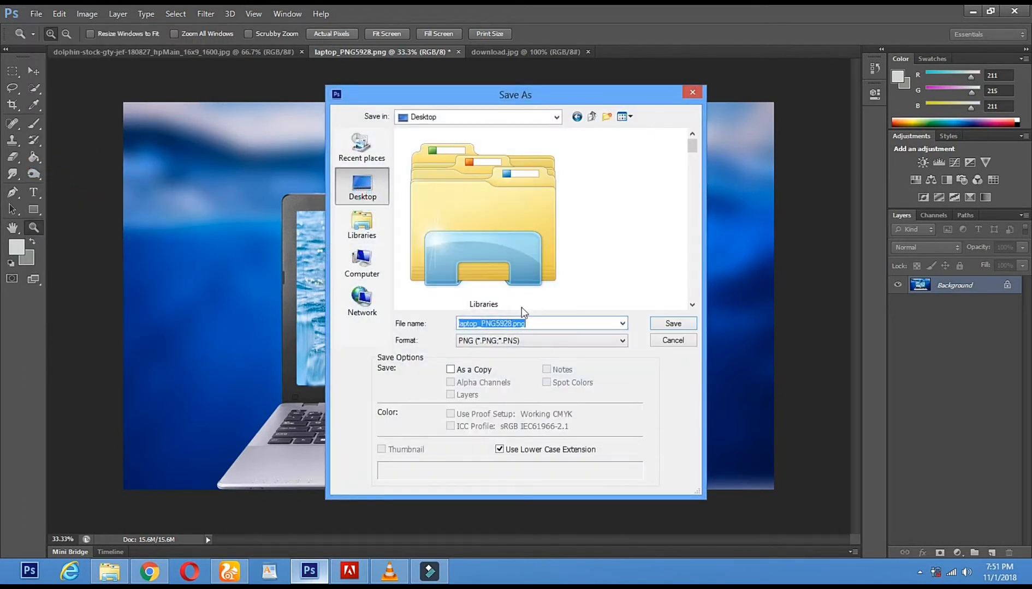
pyautogui.click(526, 339)
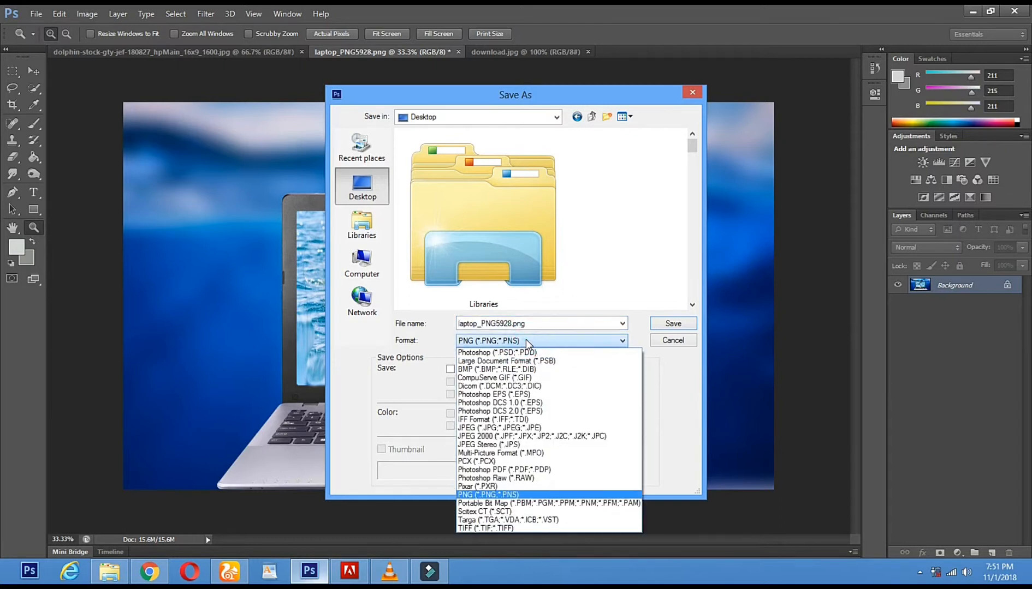
pyautogui.click(371, 192)
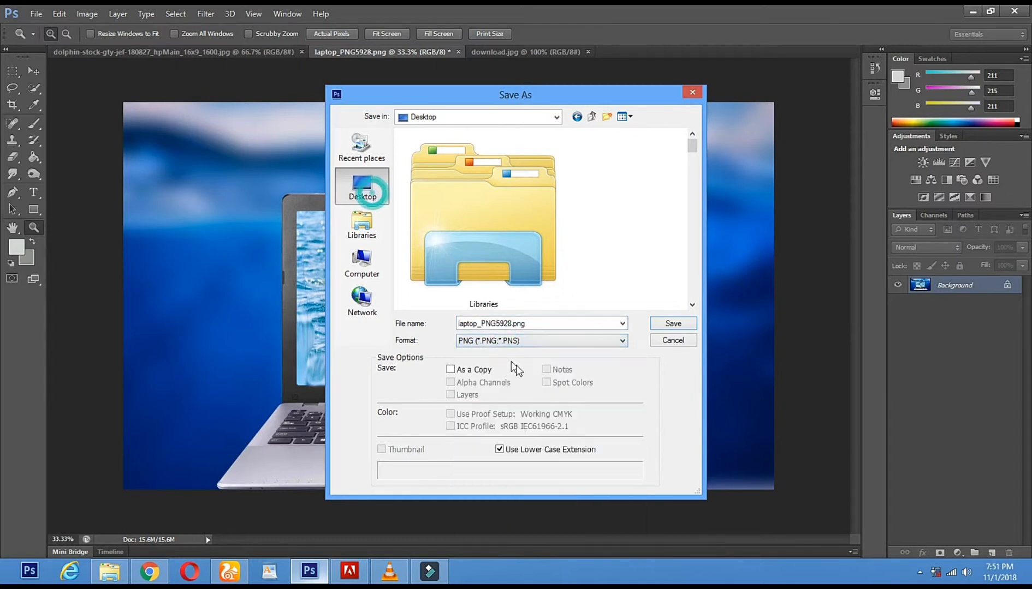
pyautogui.doubleClick(538, 326)
pyautogui.write('Plz Subscribe Channel Thank u')
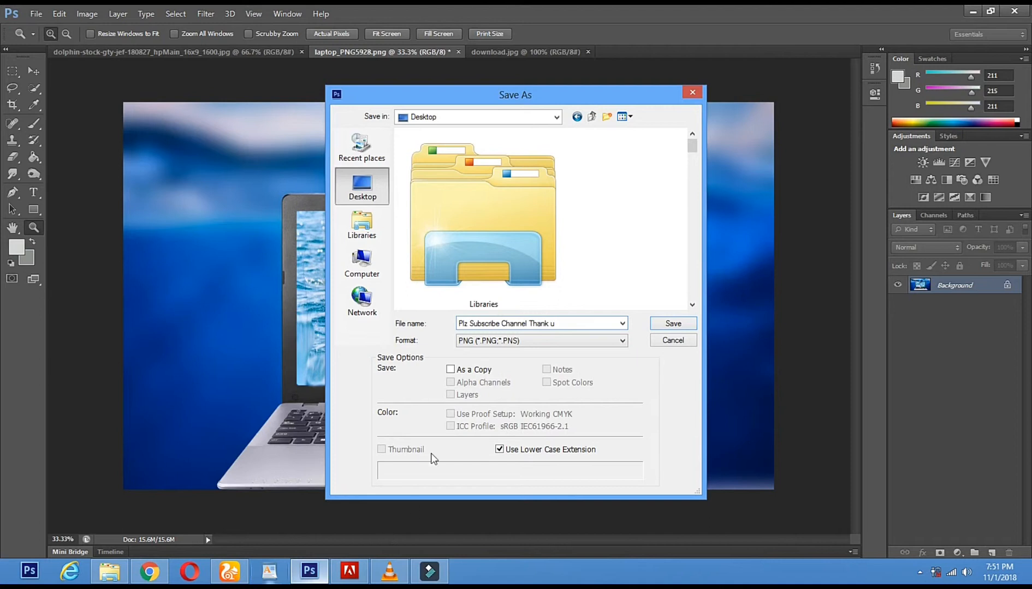
# Choose the JPEG format and save the file at Maximum quality 12 with the Baseline ("Standard") option
pyautogui.click(511, 343)
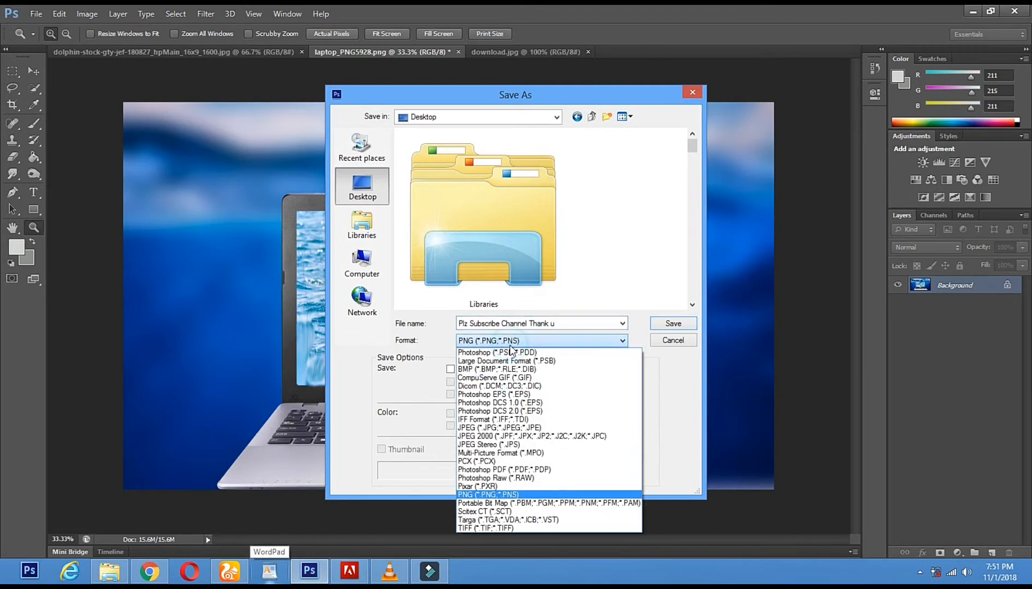
pyautogui.click(512, 430)
pyautogui.click(658, 325)
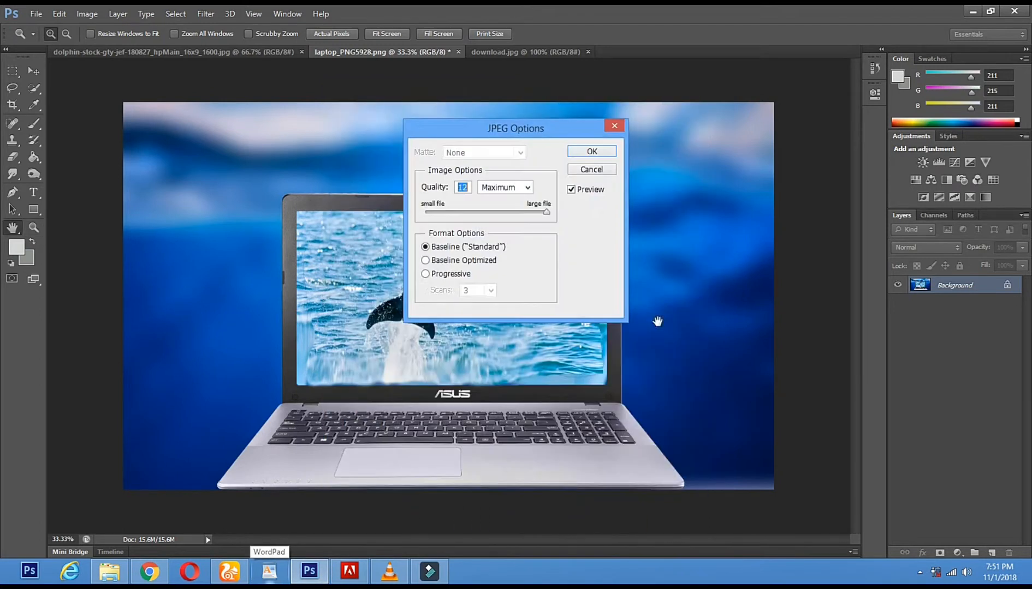
pyautogui.click(602, 151)
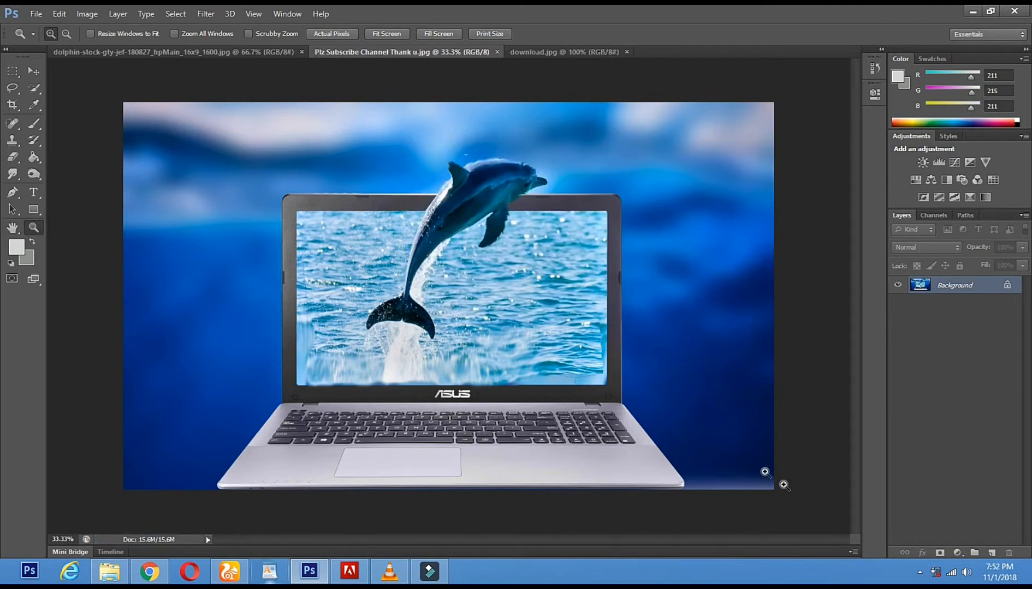
pyautogui.click(919, 572)
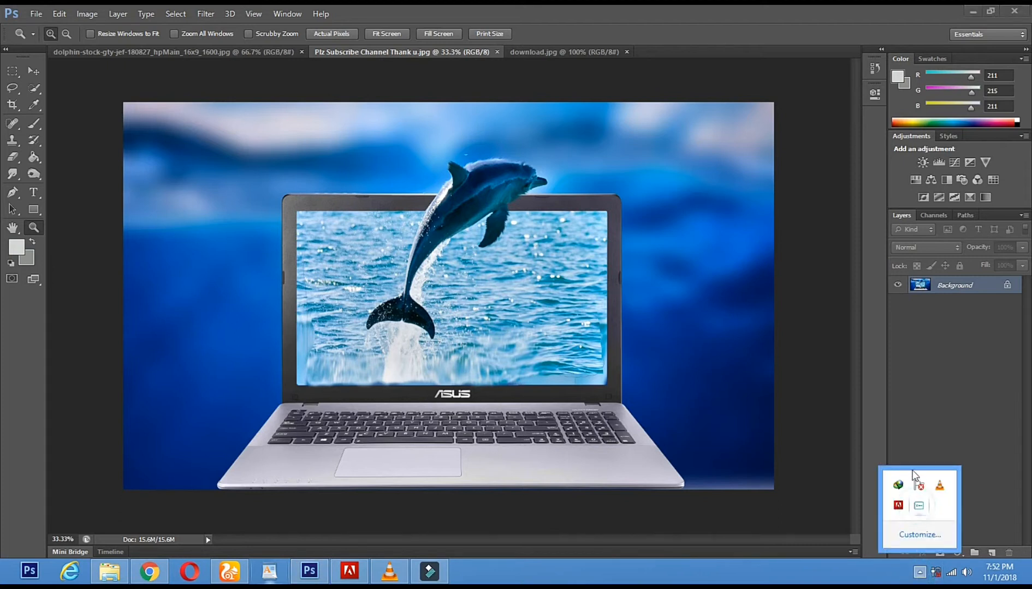
pyautogui.rightClick(919, 507)
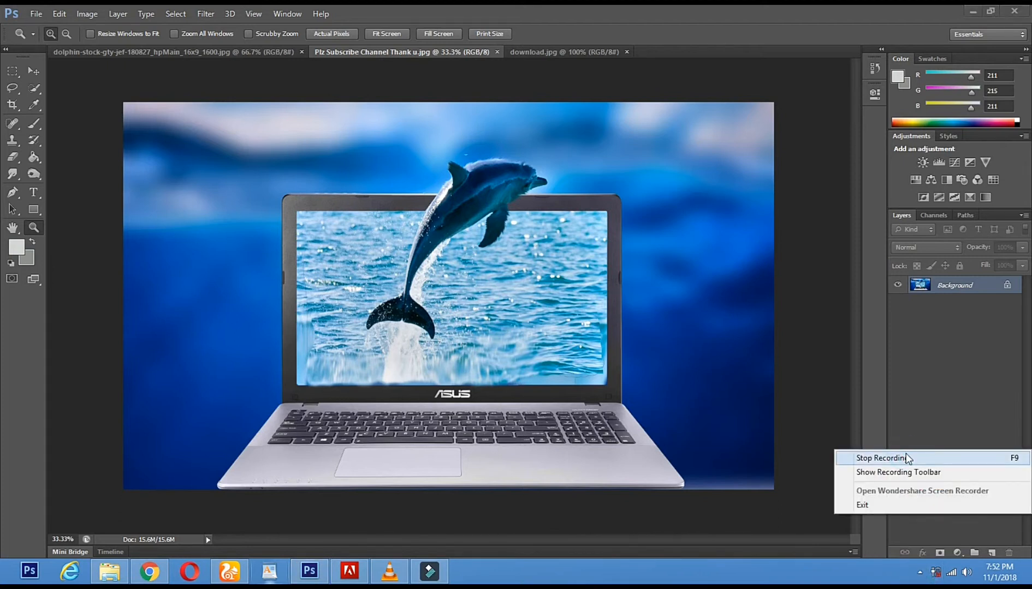
pyautogui.click(893, 463)
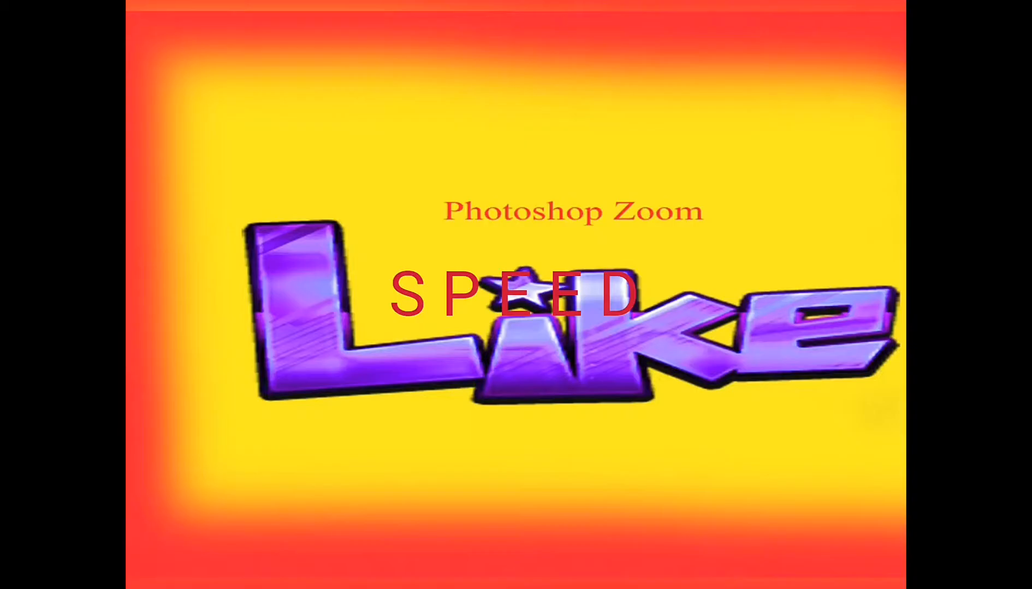